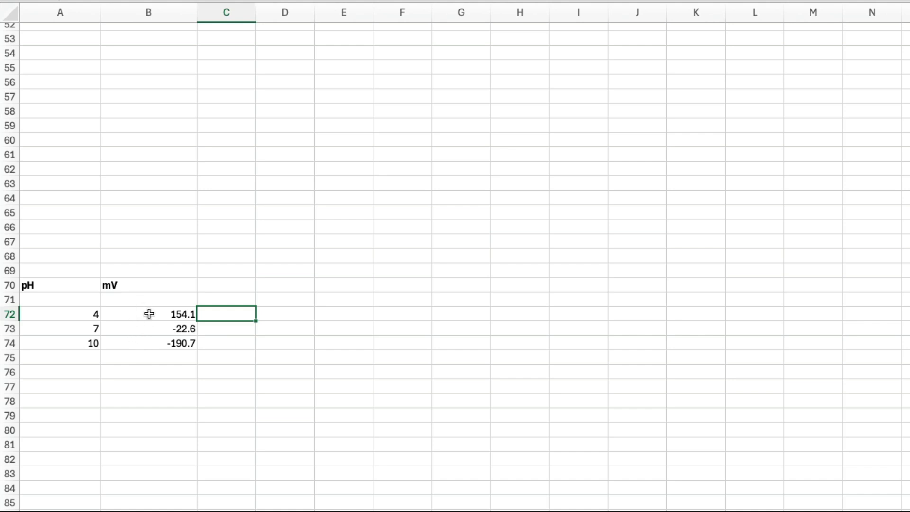
Step: Insert a markers-only scatter chart from the pH and mV data in A72:B74
drag(60, 314, 170, 343)
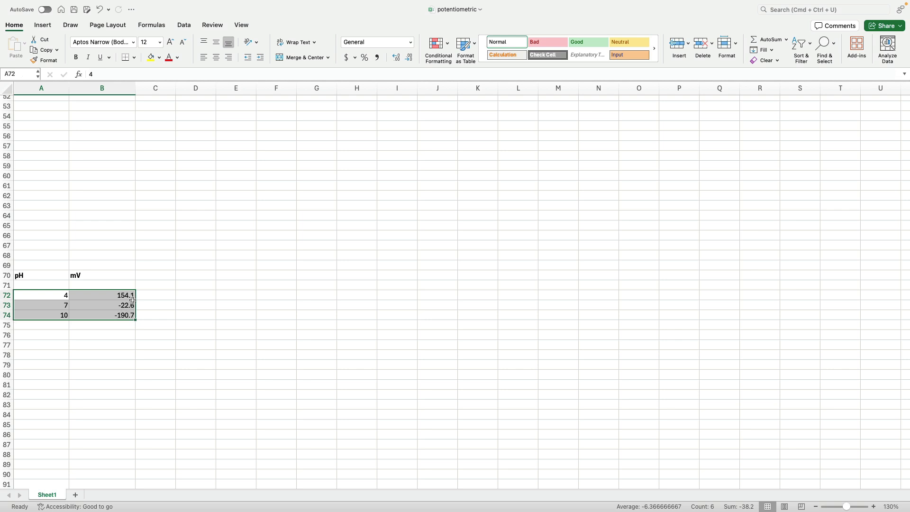
click(44, 27)
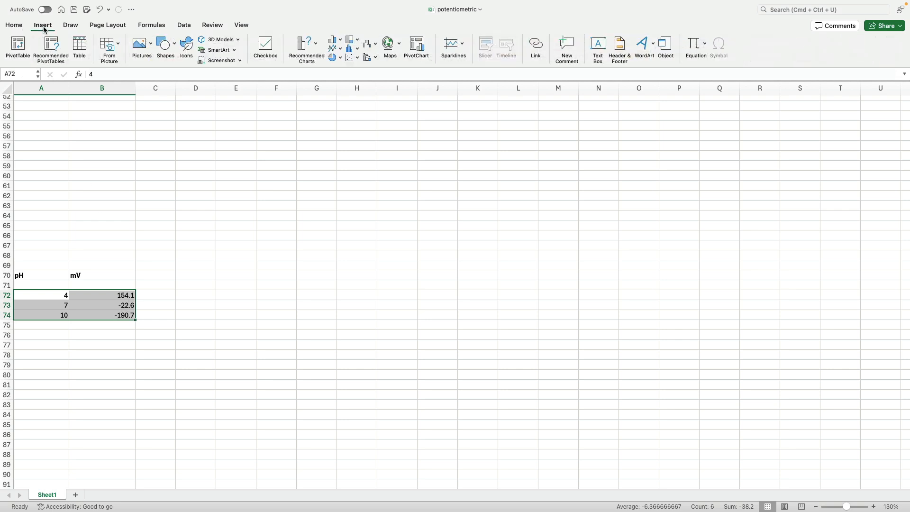
click(351, 62)
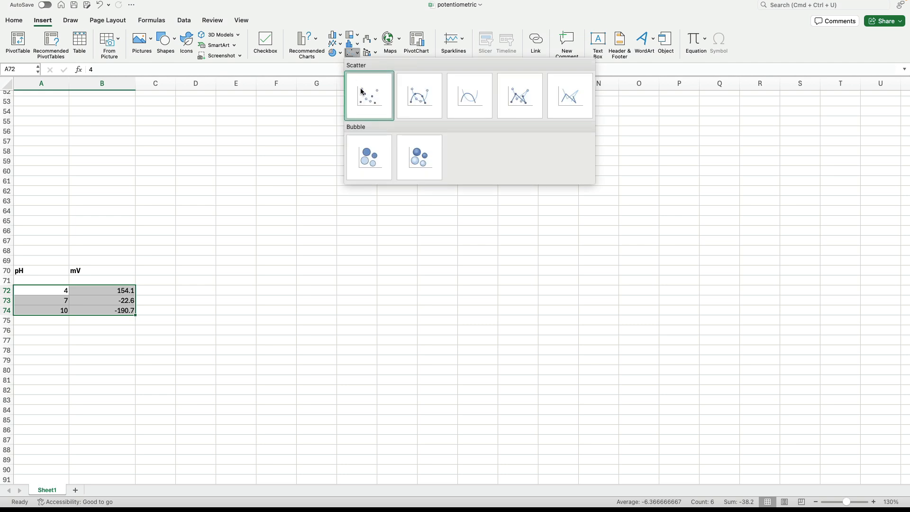
click(361, 91)
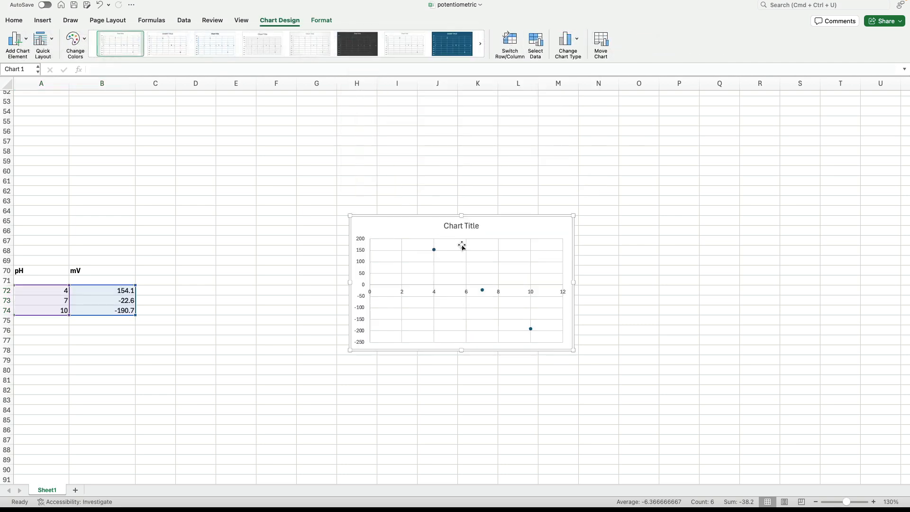
Step: Title the chart "Calibration" and move it next to the data, starting around column D
double_click(465, 224)
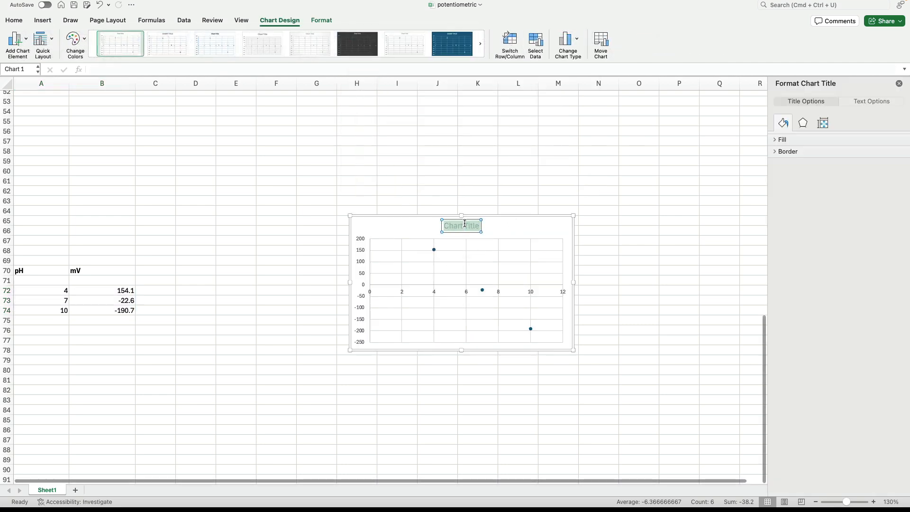
text(Calib)
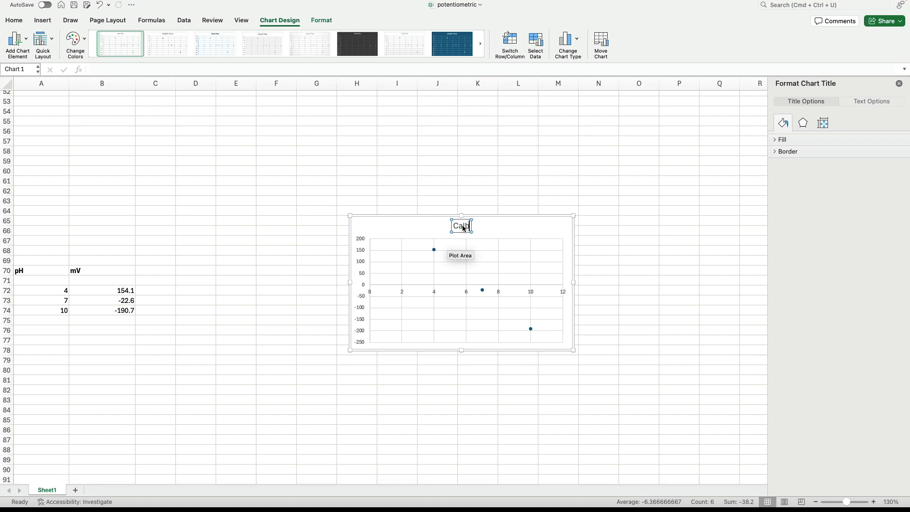
text(ration)
click(520, 217)
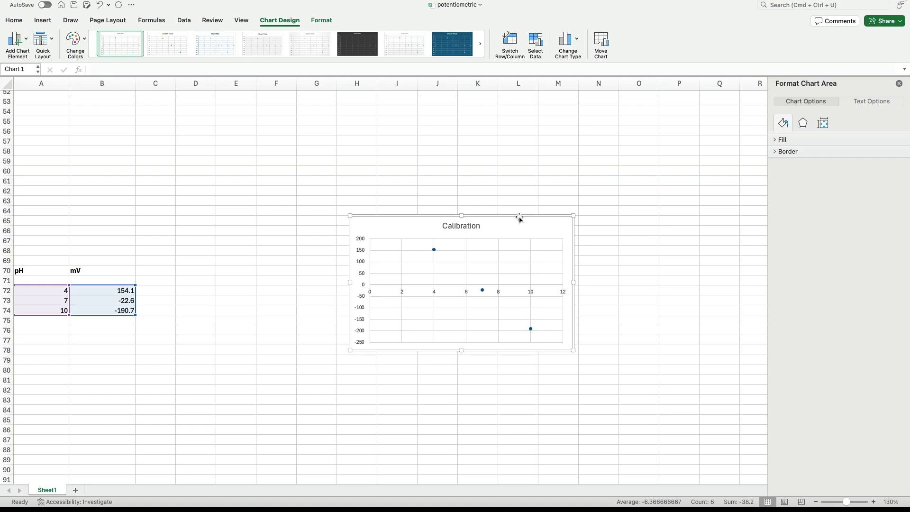
drag(518, 215, 351, 232)
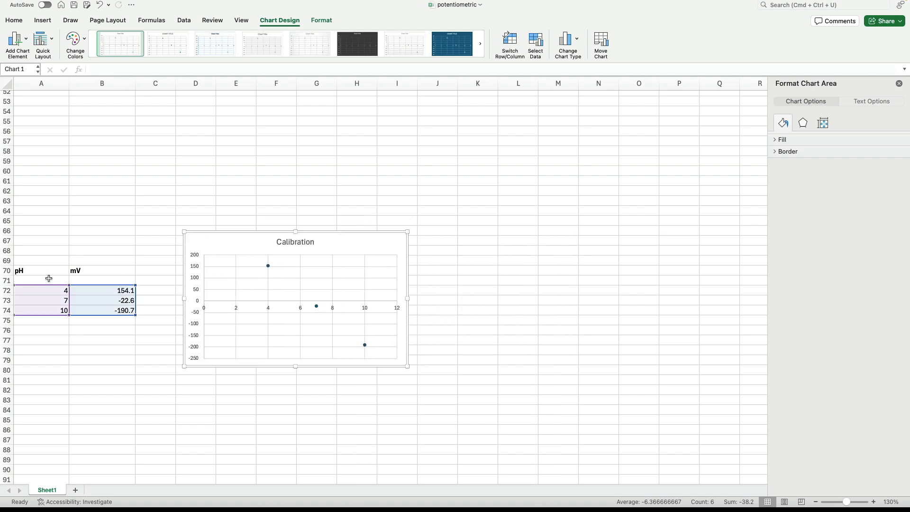
Step: Add a linear trendline to the calibration data series
click(268, 266)
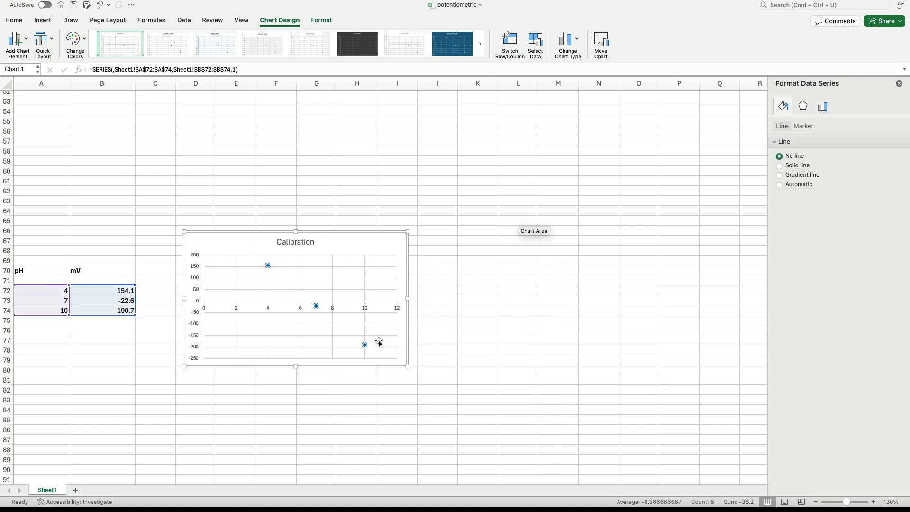
click(27, 41)
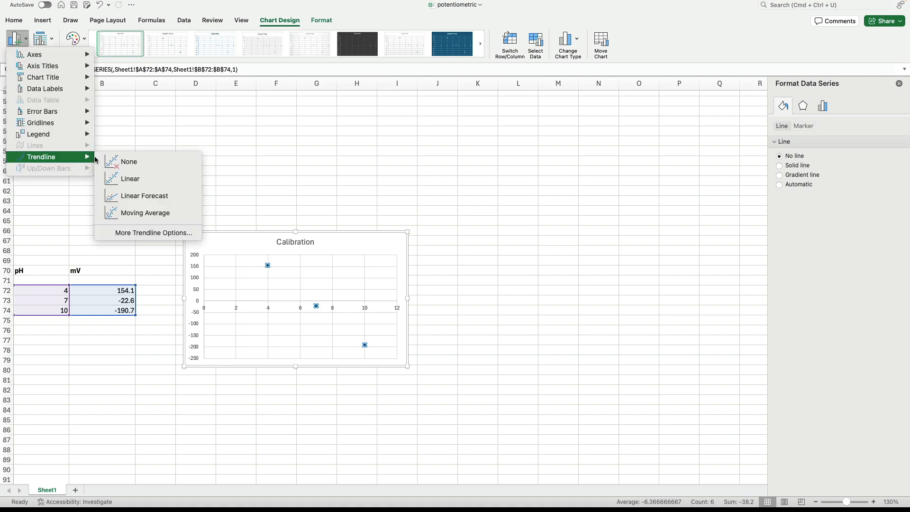
click(139, 179)
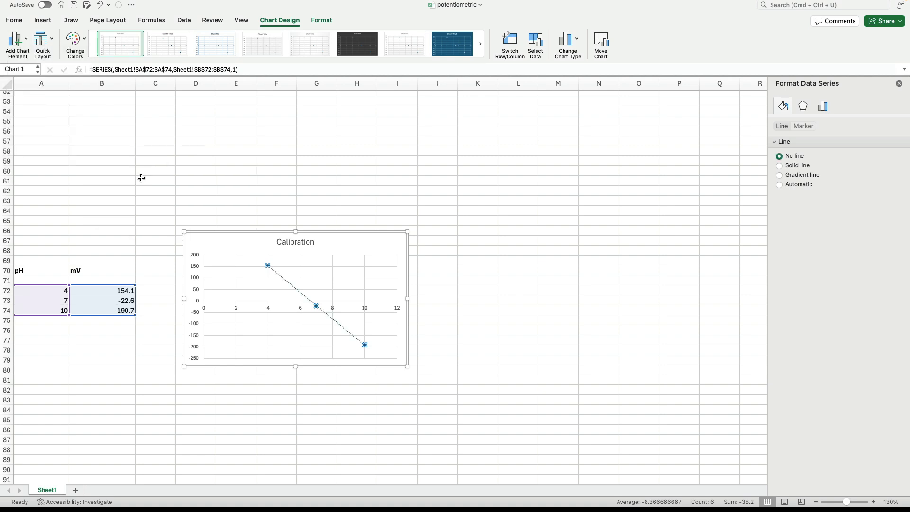
Step: Display the trendline's equation and R-squared value on the chart
click(26, 43)
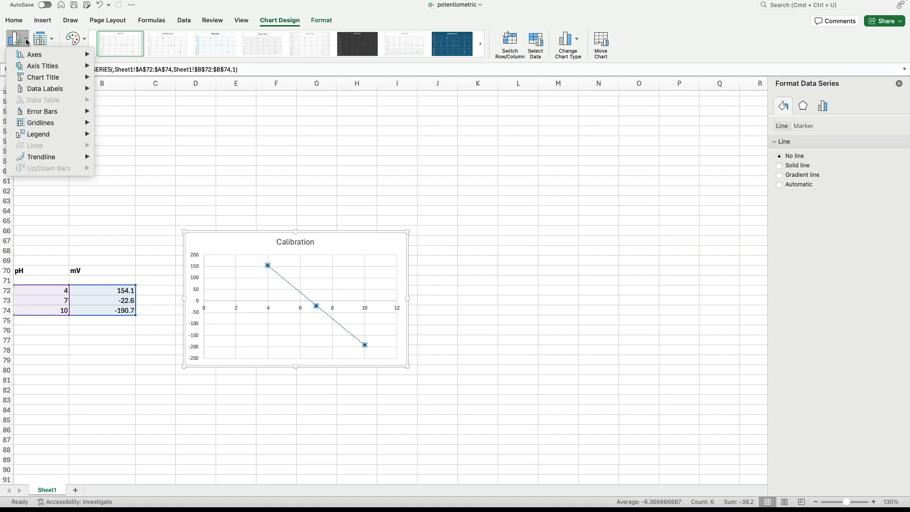
mouse_move(41, 159)
click(153, 232)
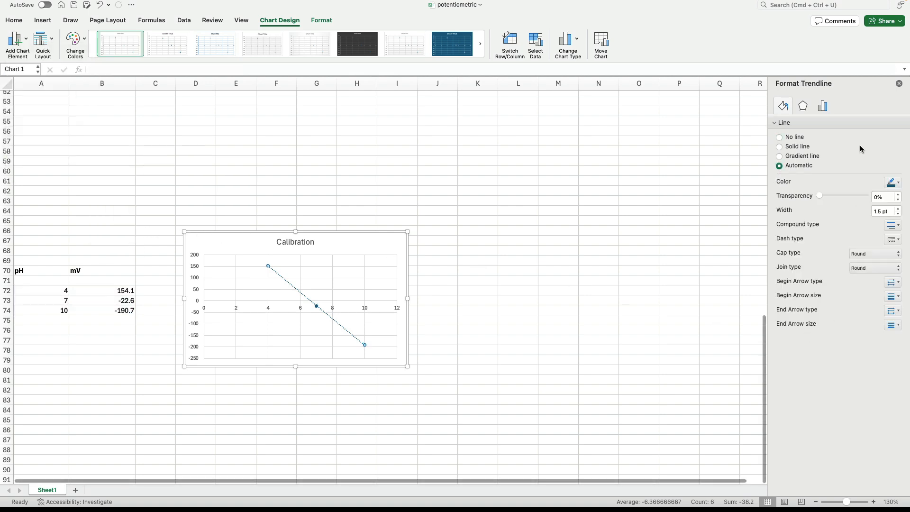
click(824, 106)
click(780, 344)
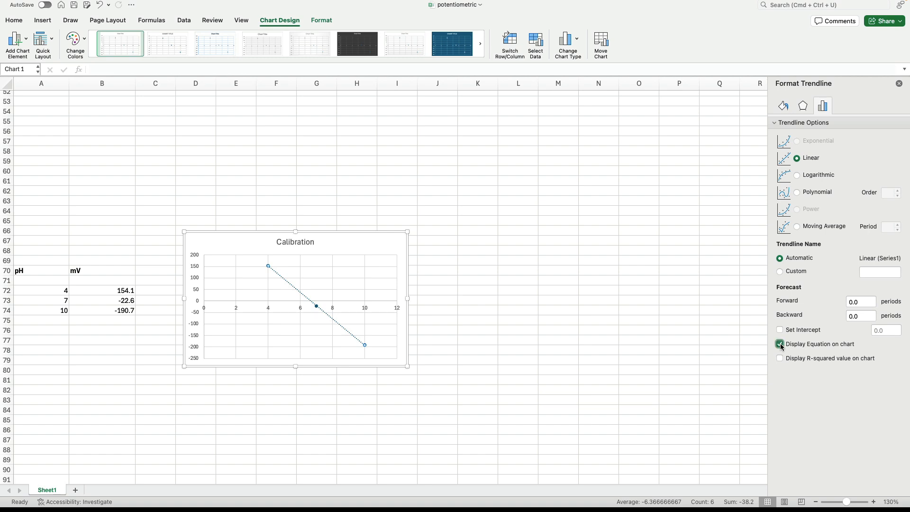
click(780, 359)
Step: Move the trendline equation label to the empty area above the line and set its font size to 14
click(336, 342)
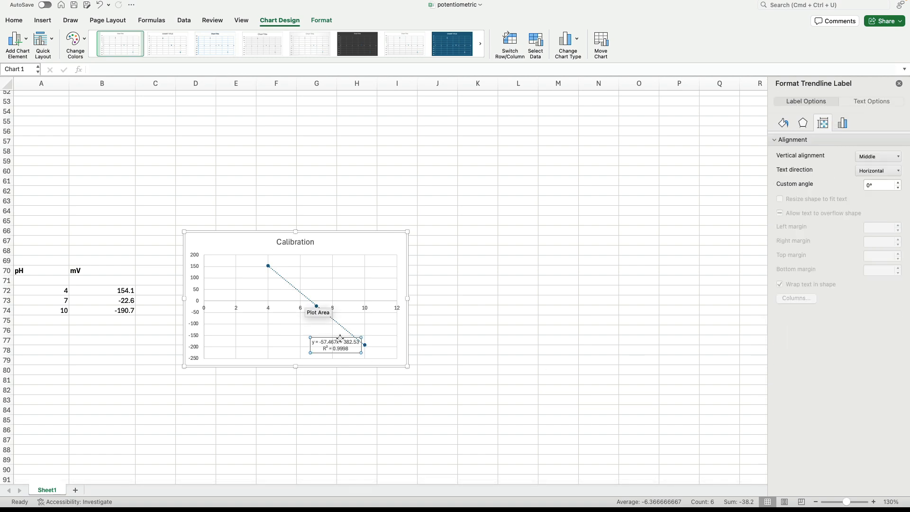
drag(336, 342, 350, 261)
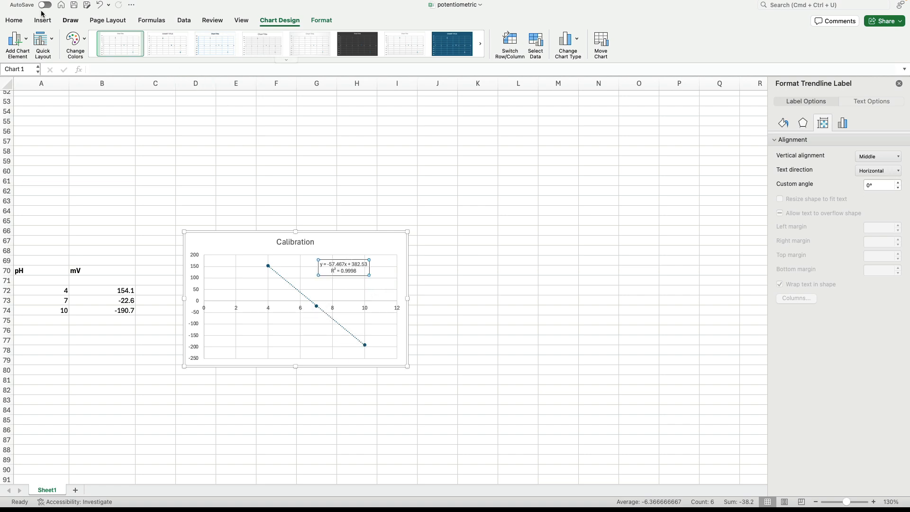
click(17, 21)
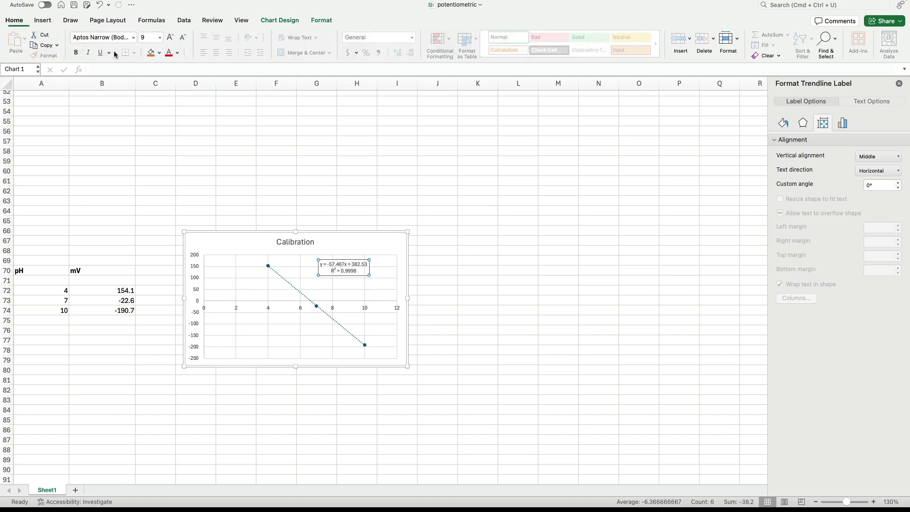
click(160, 37)
click(152, 115)
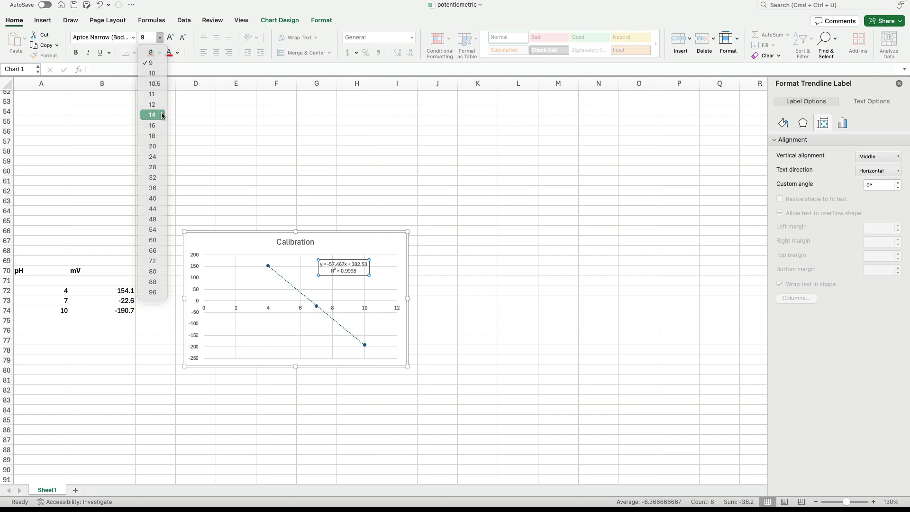
key(Escape)
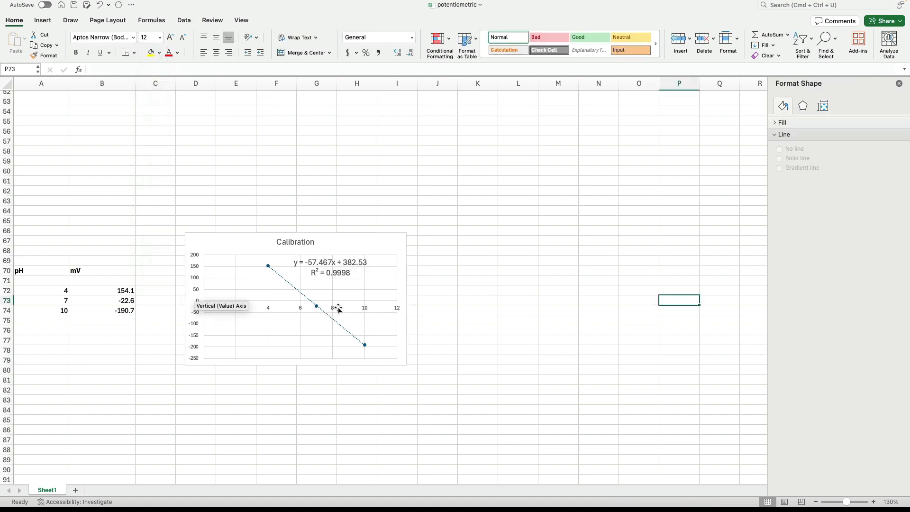
Step: Make the horizontal axis cross the vertical axis at -250
click(331, 305)
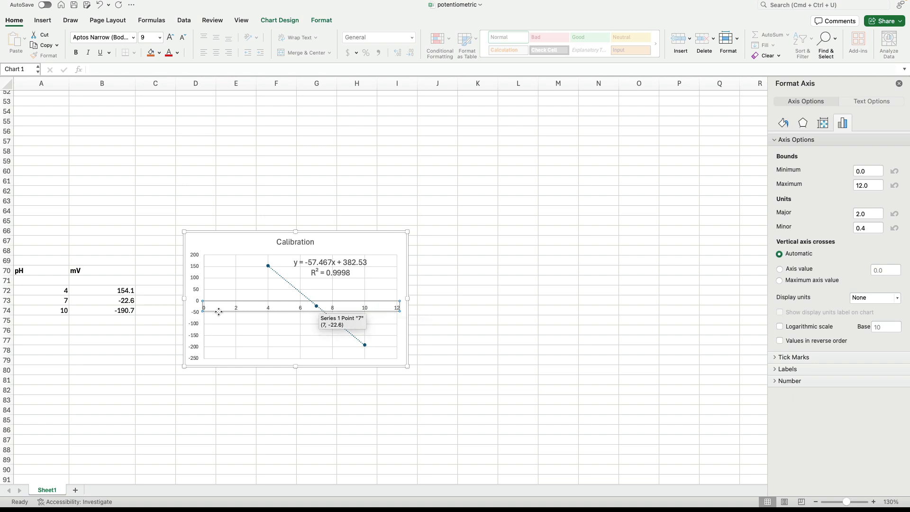
click(195, 315)
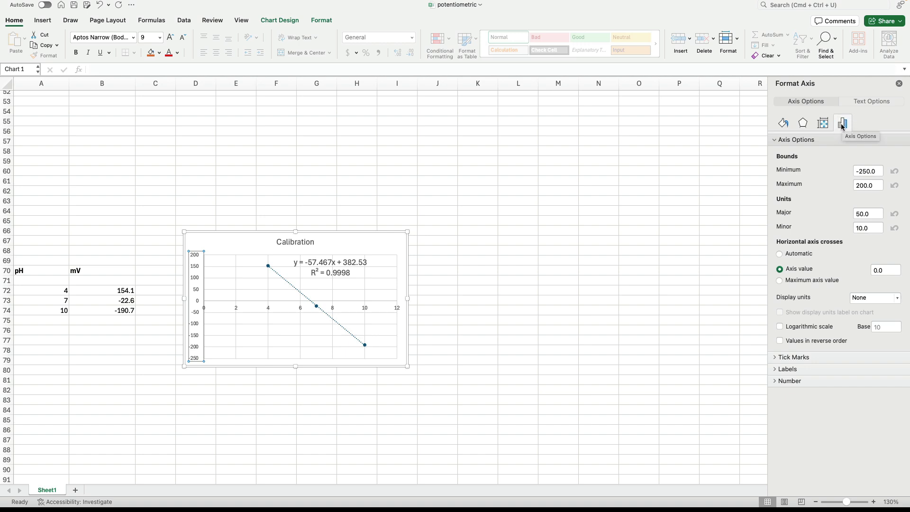
click(781, 255)
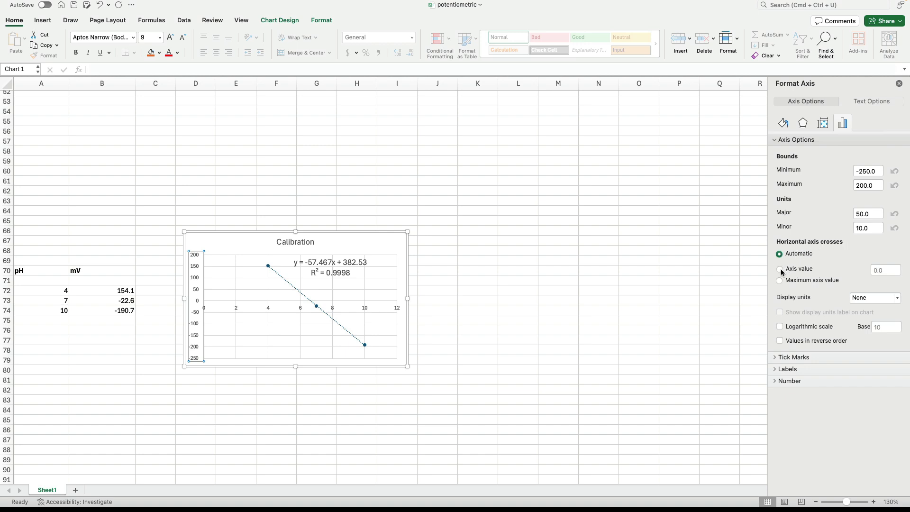
click(780, 269)
drag(891, 269, 846, 269)
text(-250)
key(Return)
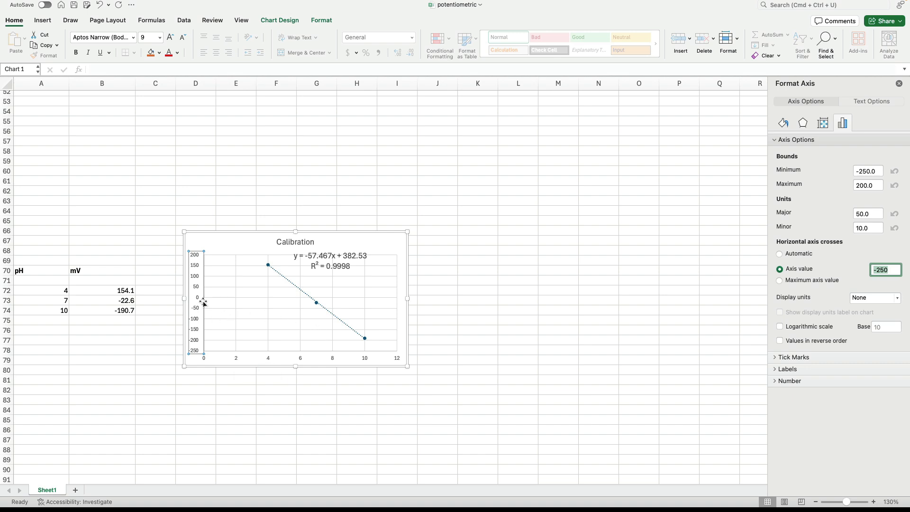
Step: Set the font size of the vertical and horizontal axis labels to 12
click(159, 37)
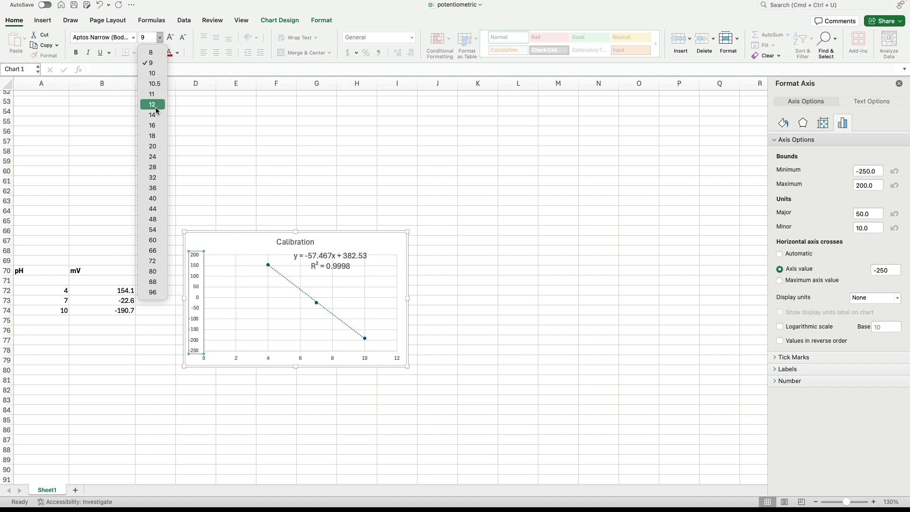
click(156, 105)
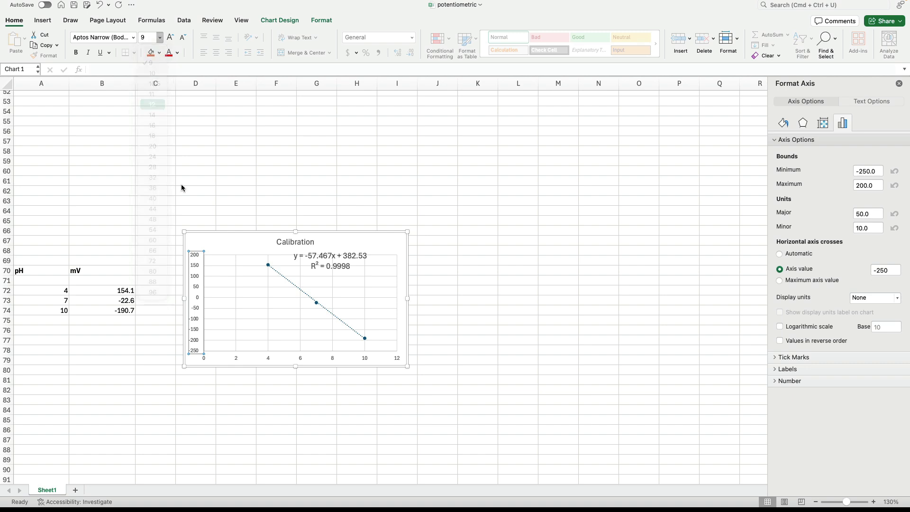
click(271, 356)
click(159, 38)
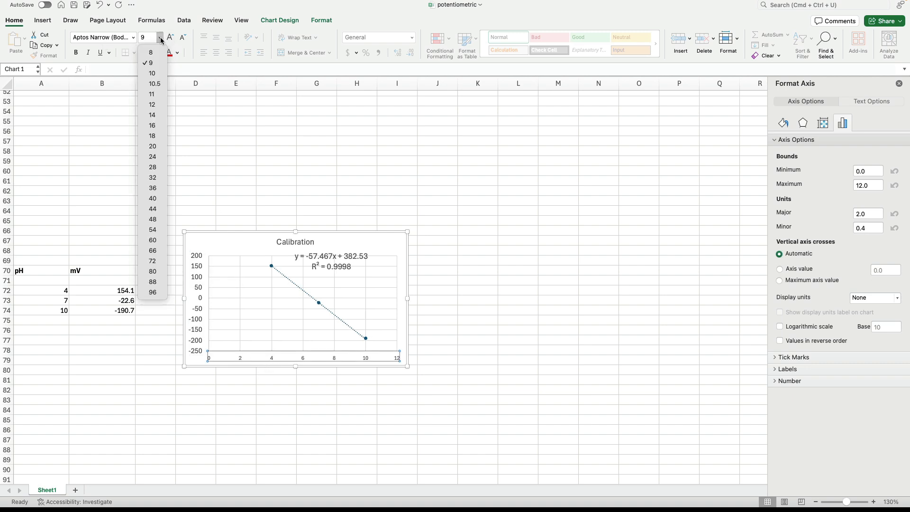
click(153, 104)
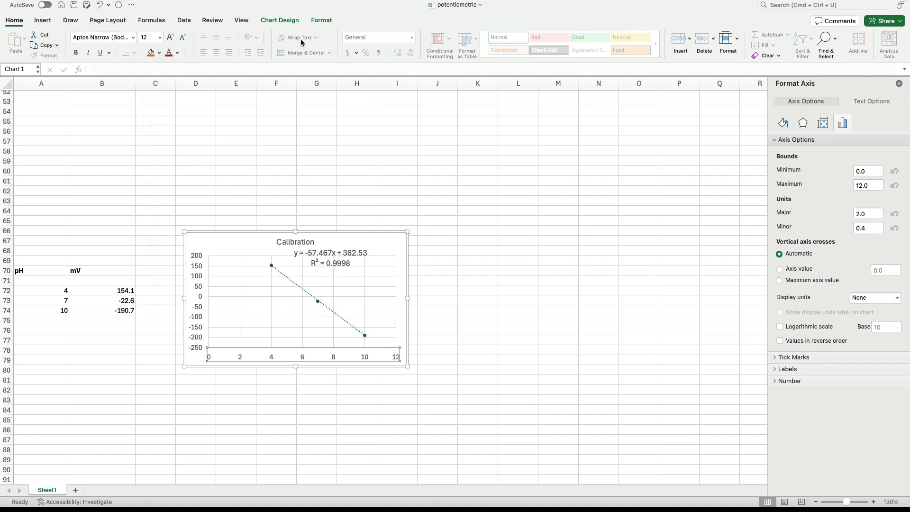
Step: Add primary horizontal and primary vertical axis titles to the chart
click(272, 20)
click(23, 42)
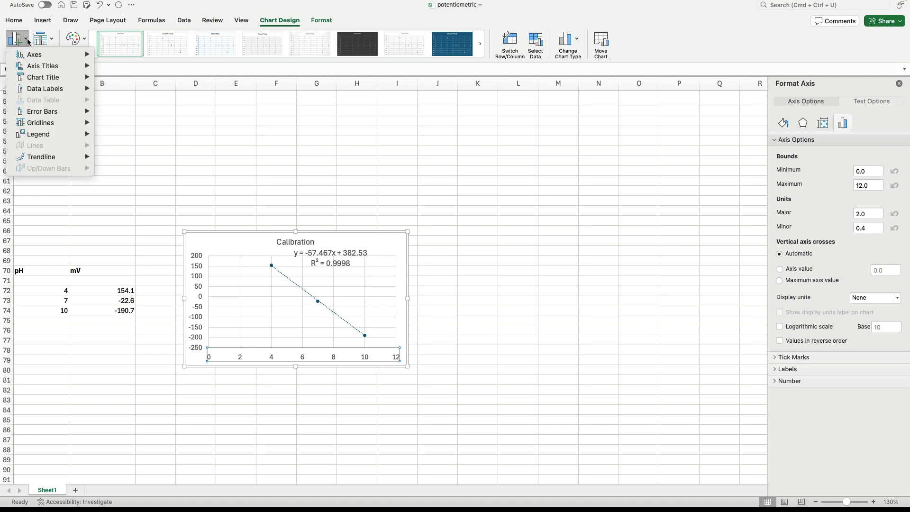
mouse_move(50, 68)
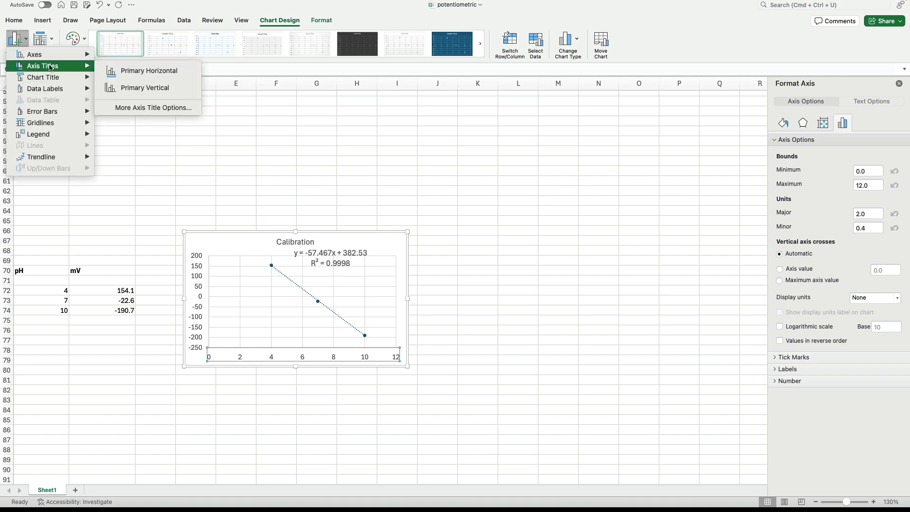
click(118, 78)
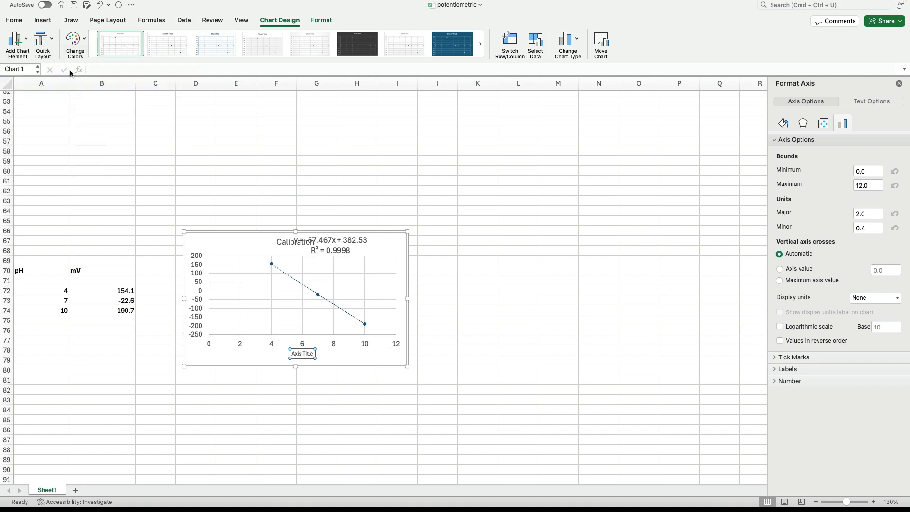
click(22, 41)
mouse_move(58, 69)
click(119, 86)
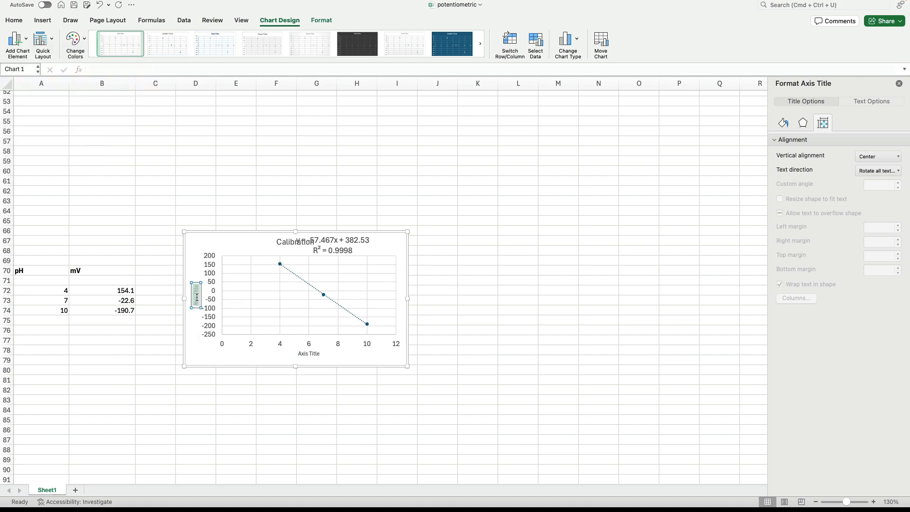
Step: Name the vertical axis title "mV" and the horizontal axis title "pH"
key(BackSpace)
text(mV)
click(315, 355)
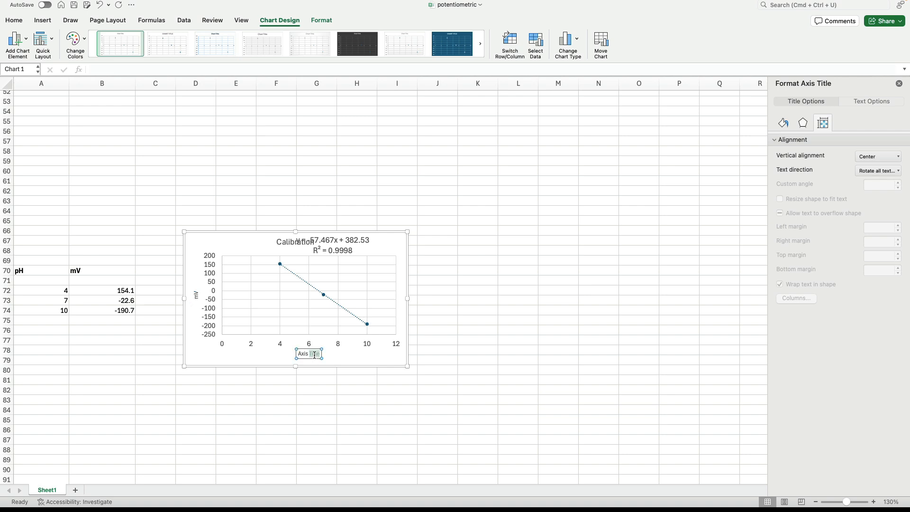
text(pH)
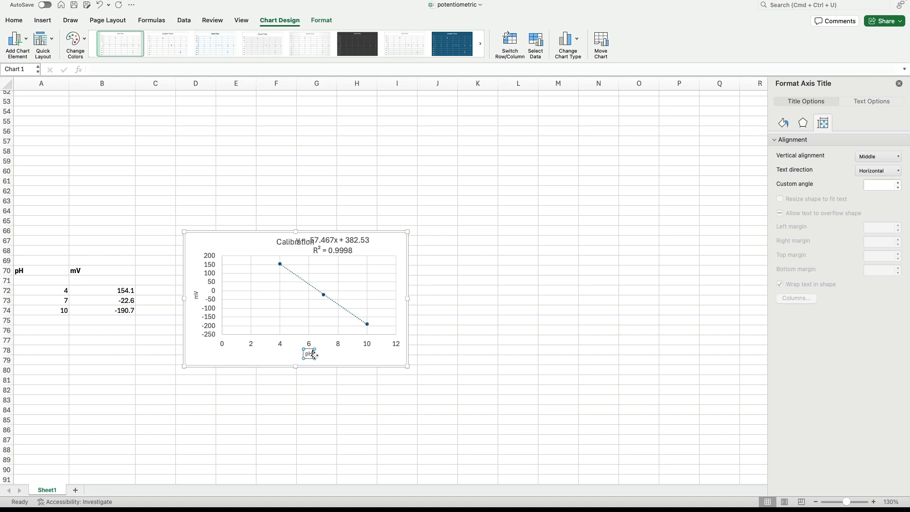
click(264, 387)
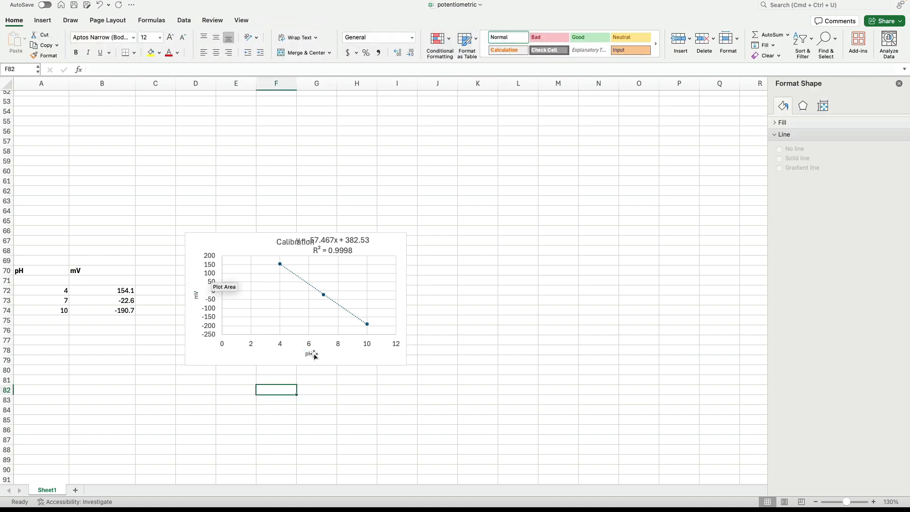
Step: Format the "pH" and "mV" axis titles as 14-point bold text
click(282, 307)
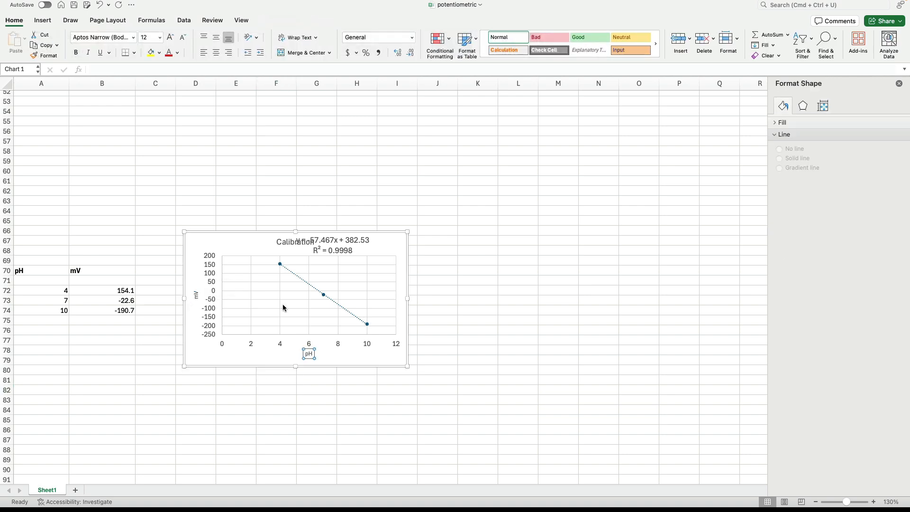
click(20, 24)
click(159, 37)
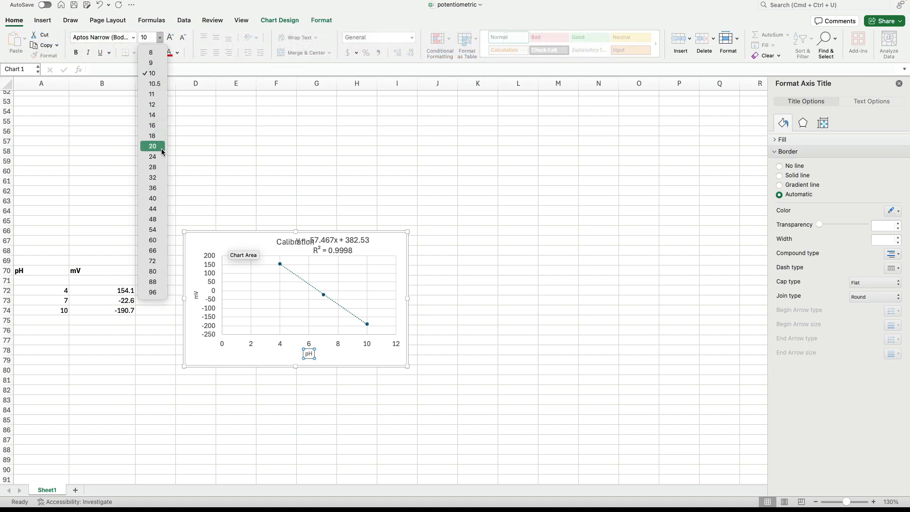
click(152, 114)
key(super+b)
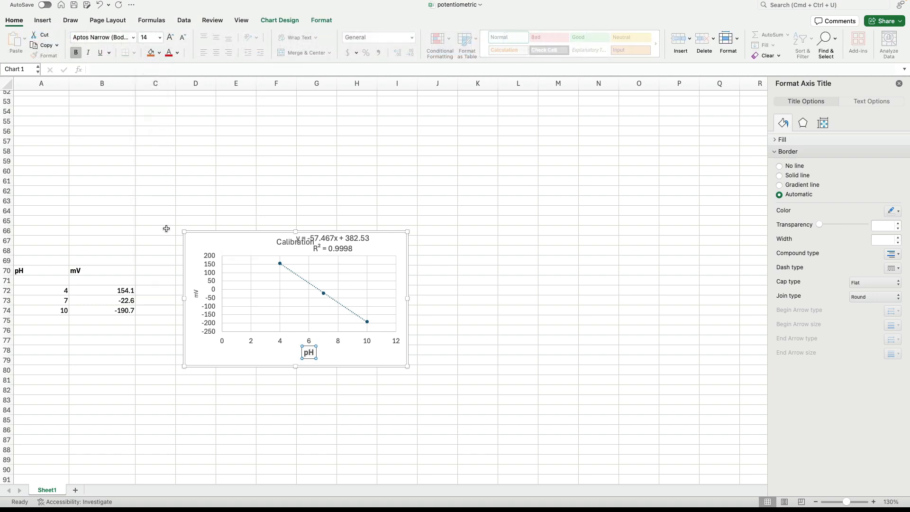
click(203, 294)
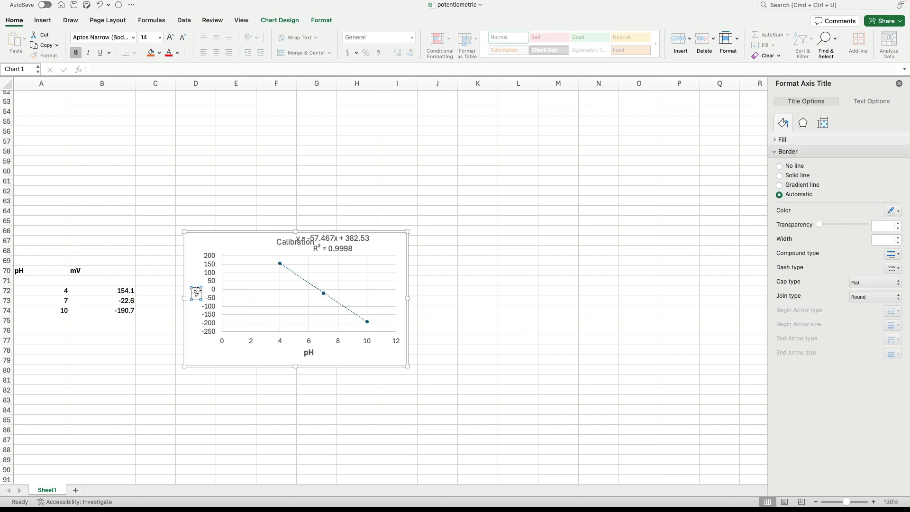
click(160, 38)
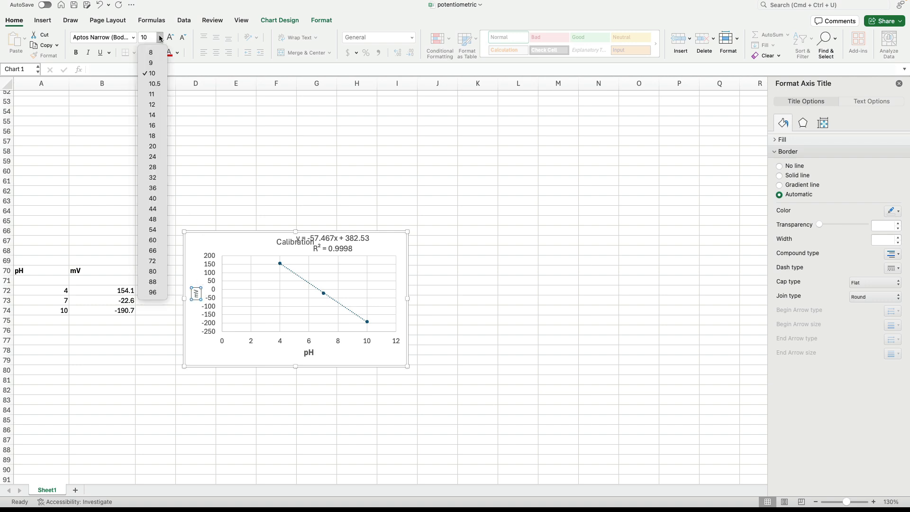
click(152, 115)
key(super+b)
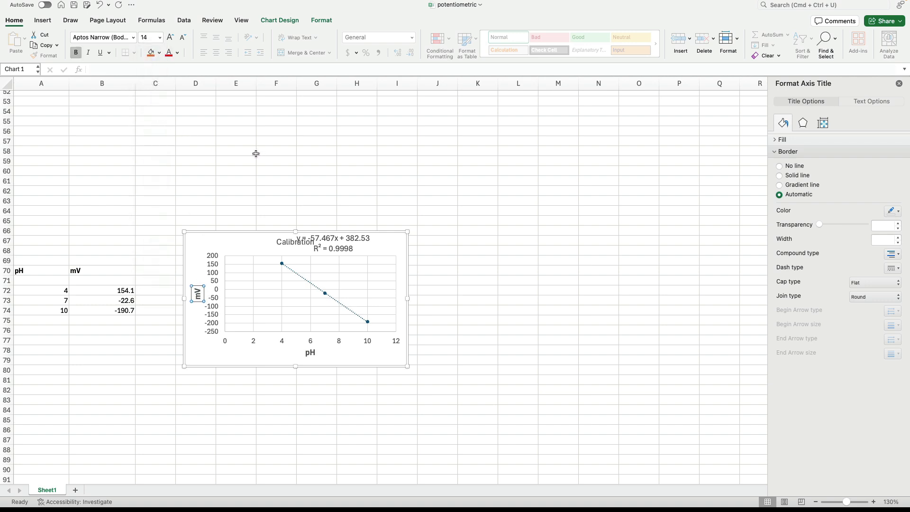
Step: Move the trendline equation and R-squared label off the chart title into the plot area, and make the chart taller by extending it upward
click(342, 247)
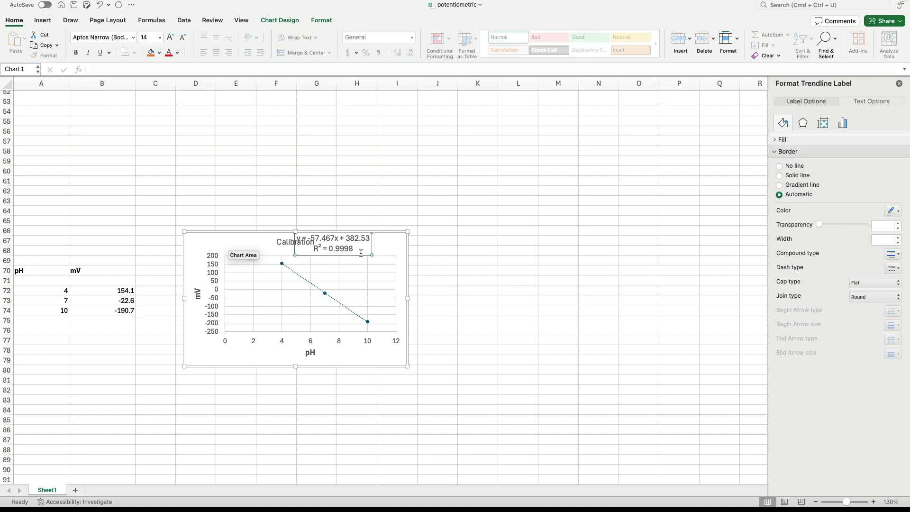
drag(360, 255, 379, 285)
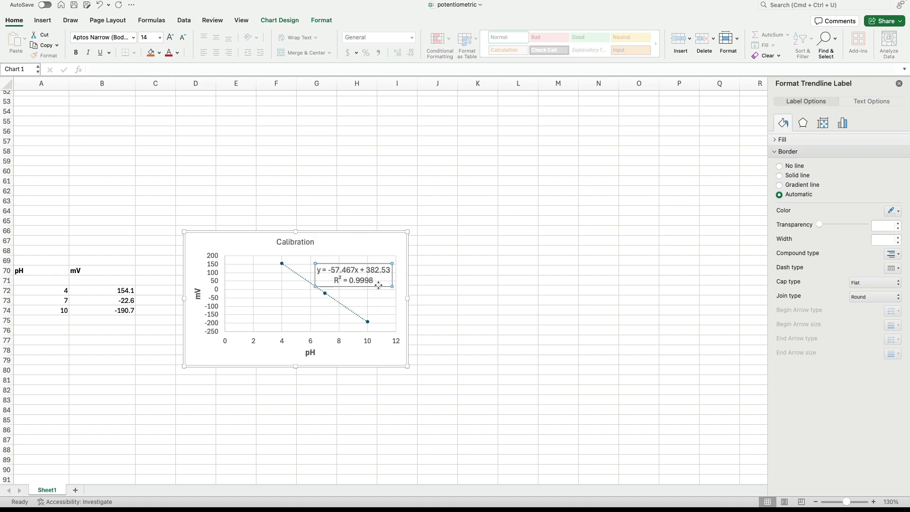
click(295, 231)
drag(295, 230, 295, 206)
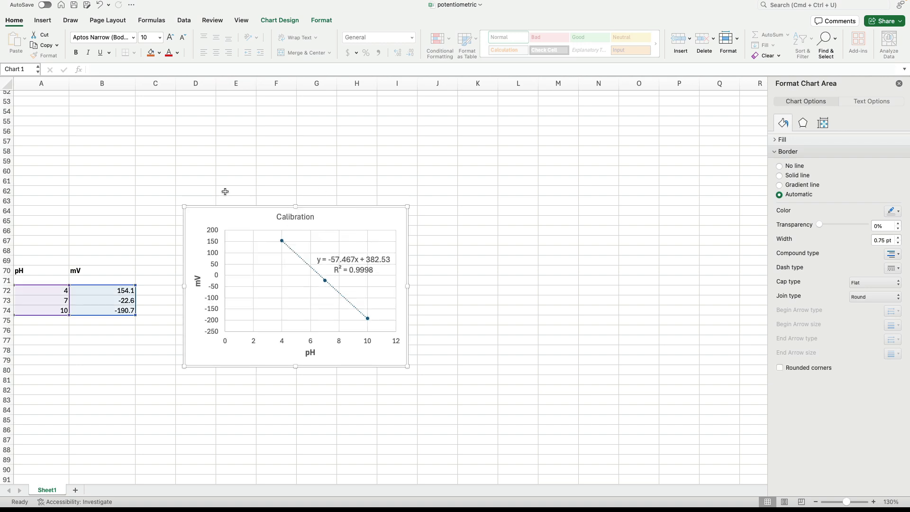
Step: Enter the formula =(C3-382.53)/-57.467 in cell D3 to calculate pH from the first mV reading
scroll(226, 177, up, 5)
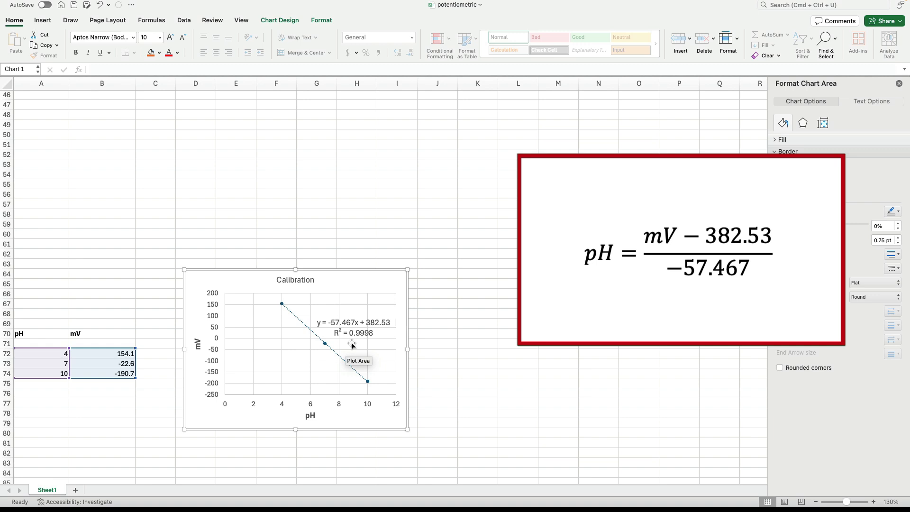
scroll(337, 232, up, 15)
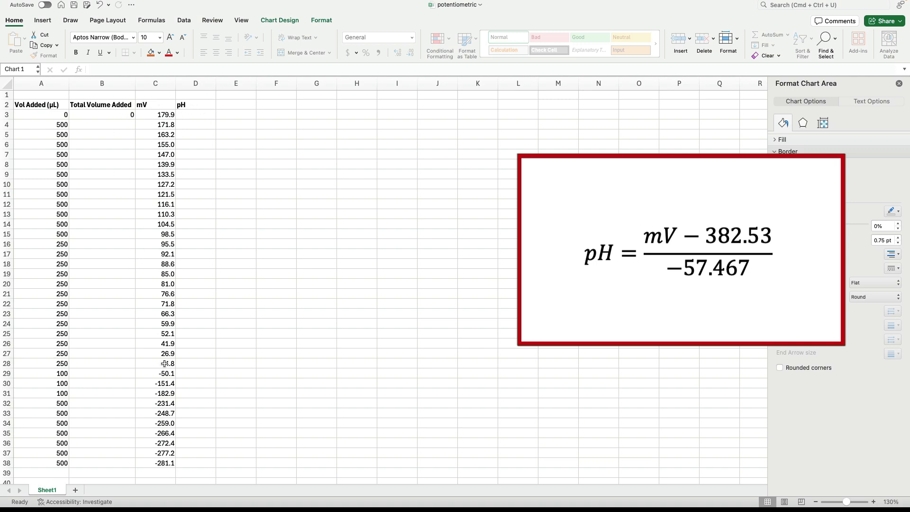
click(198, 114)
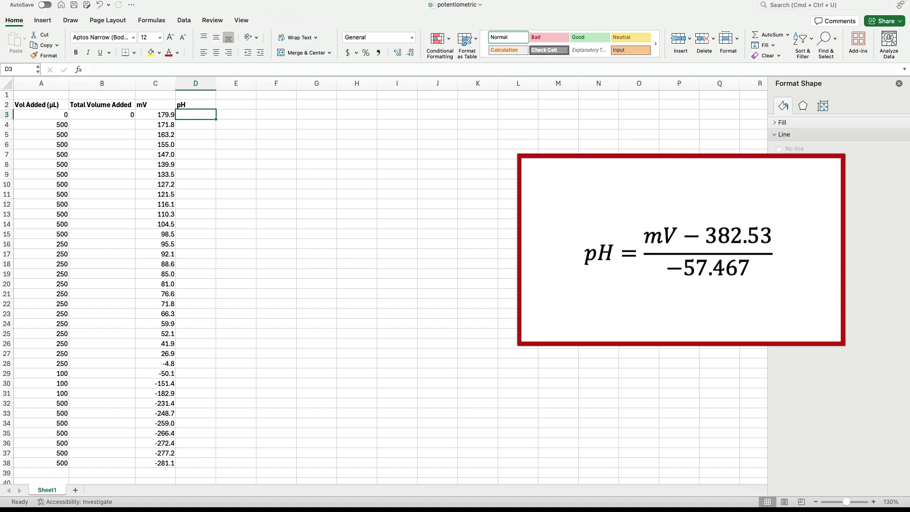
text(=)
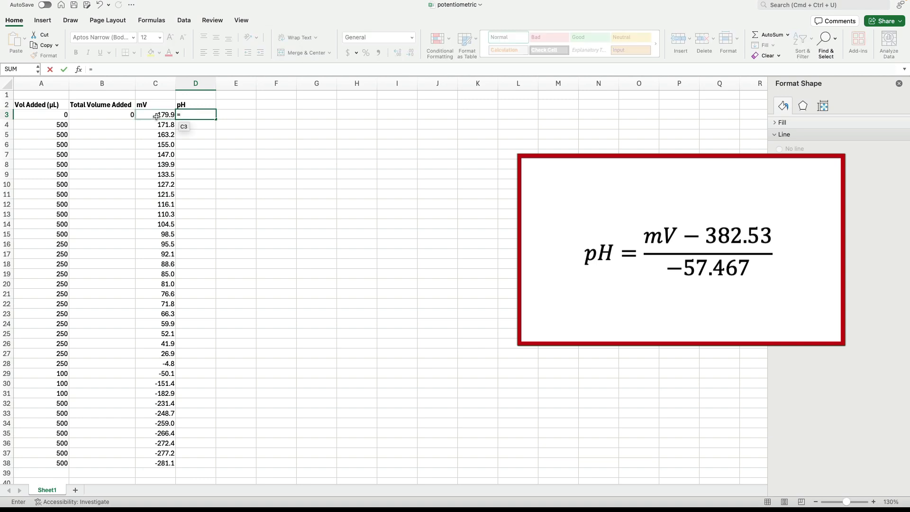
click(158, 117)
text(-382)
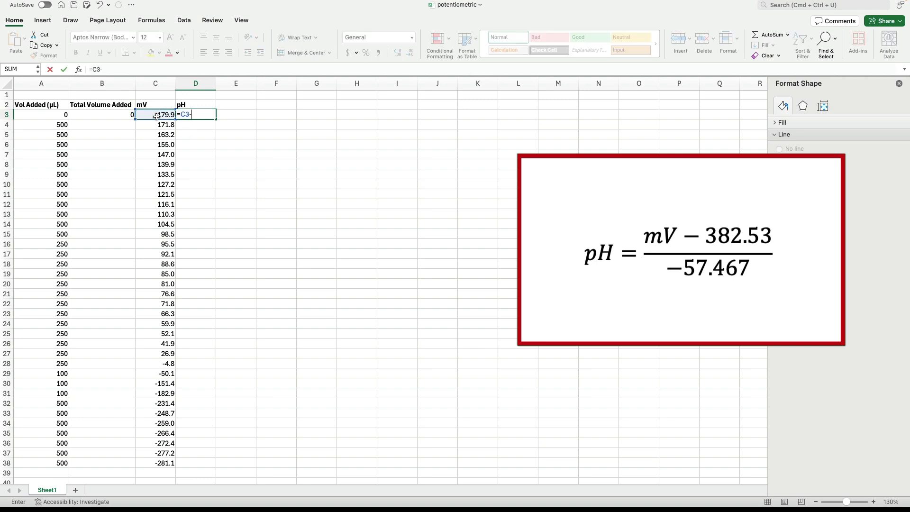
scroll(198, 117, down, 1)
text(.53))
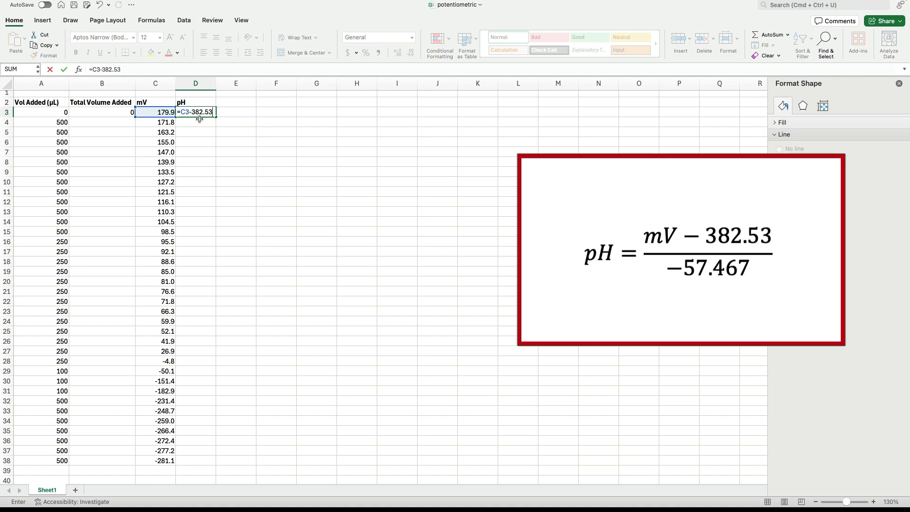
click(93, 69)
text(()
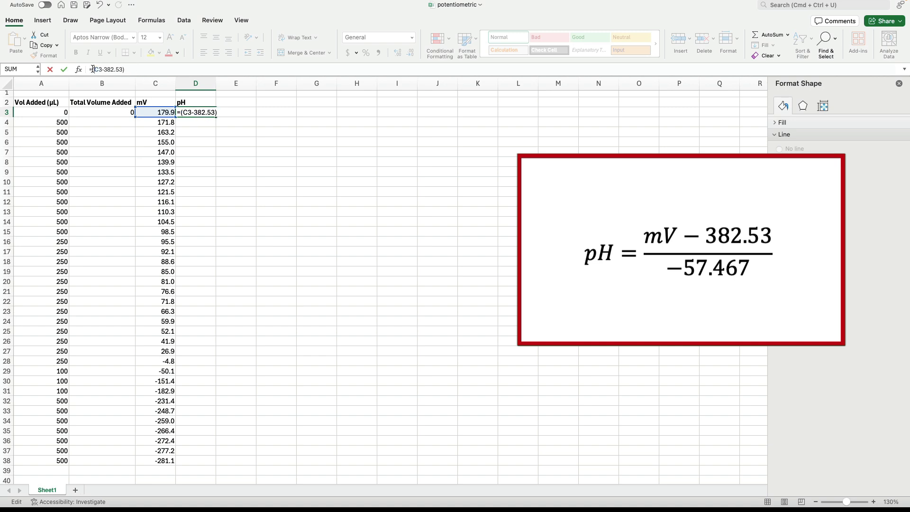
text(/-57)
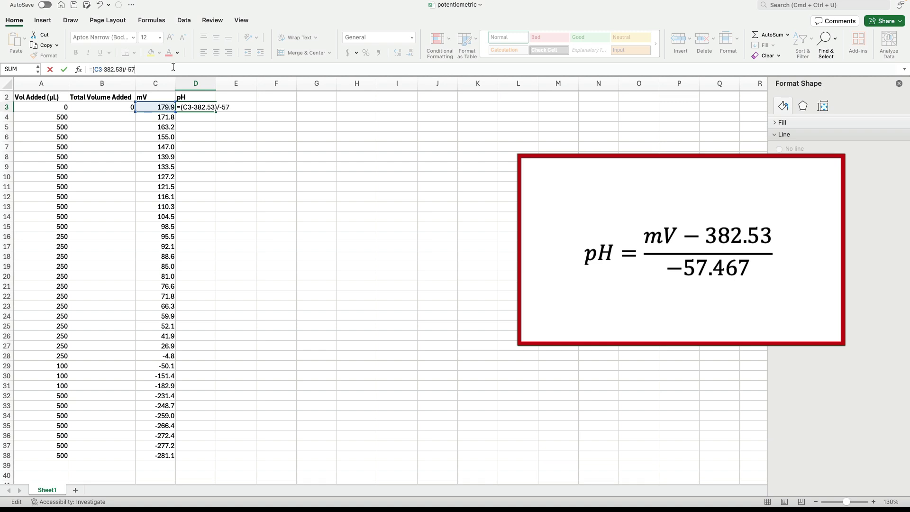
text(.467)
key(Return)
Step: Fill the pH formula from D3 down to D38 and apply the Number format to the range
click(190, 107)
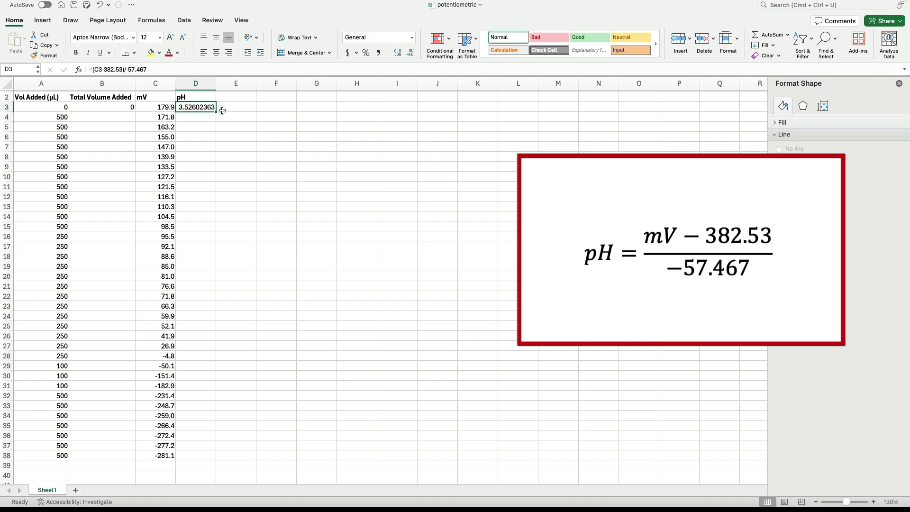
drag(223, 110, 217, 457)
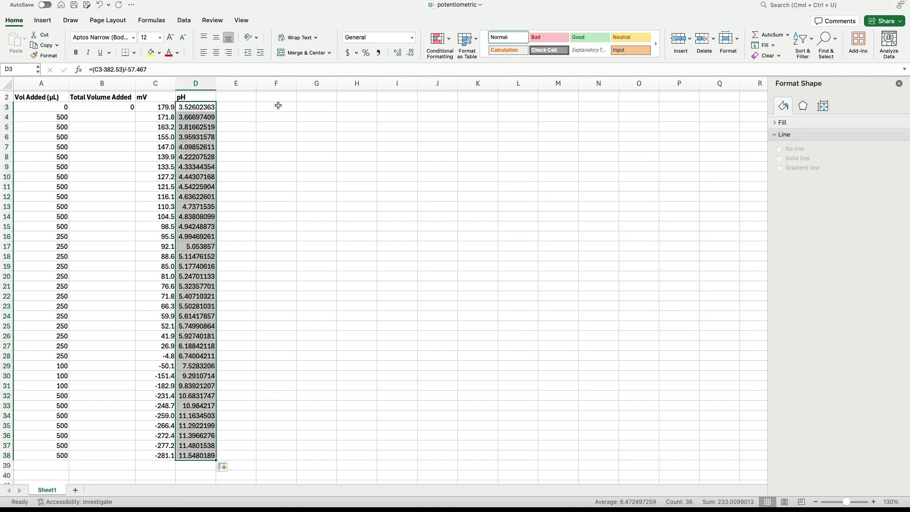
click(412, 38)
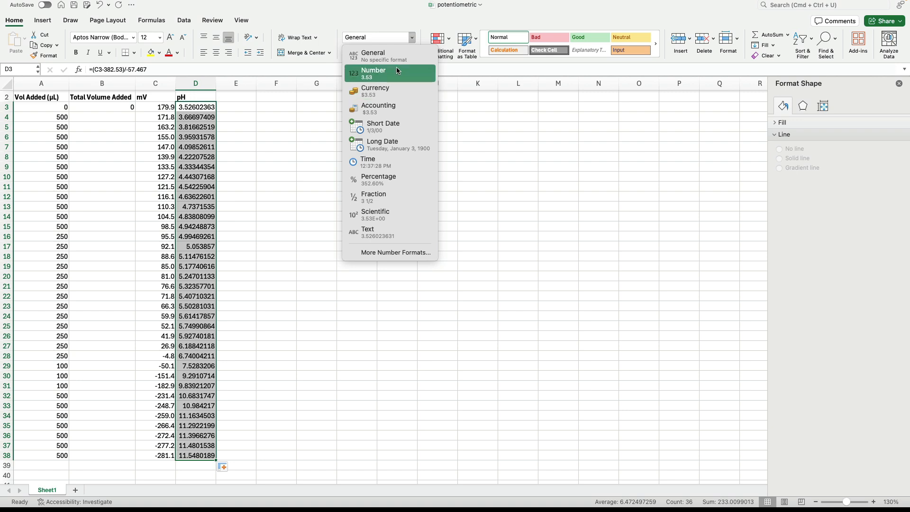
click(396, 70)
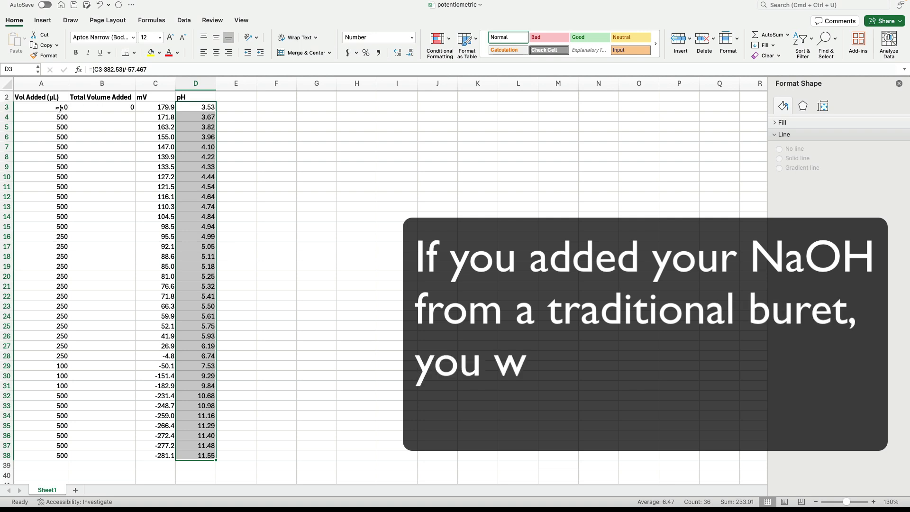
Step: Enter the formula =B3+A4 in cell B4 to calculate the running total volume added
click(125, 115)
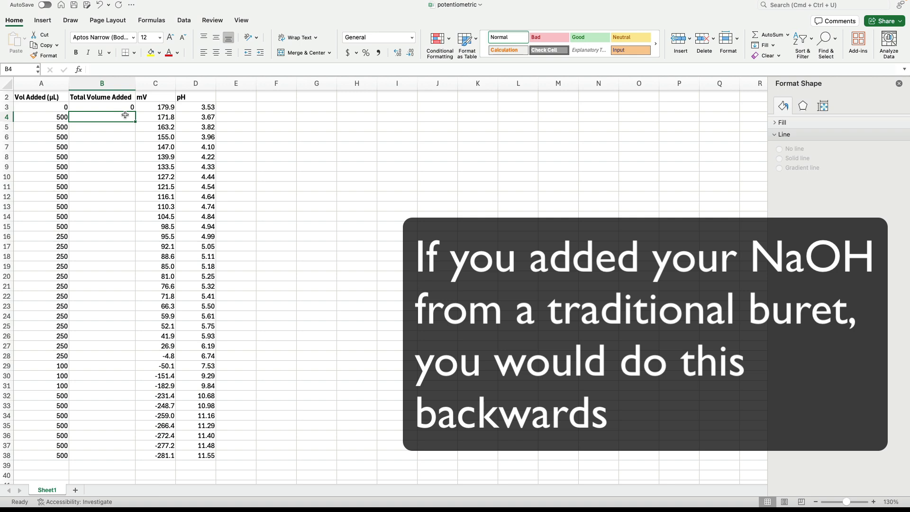
text(=)
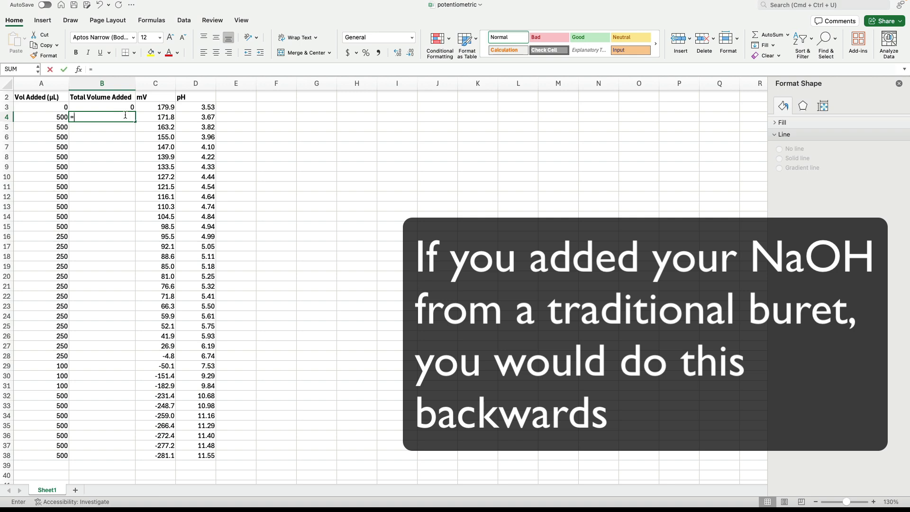
click(109, 106)
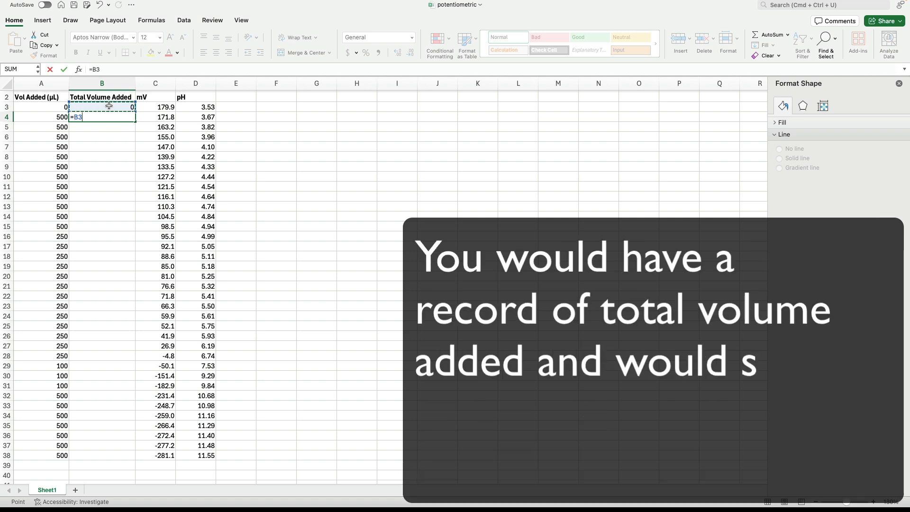
text(+)
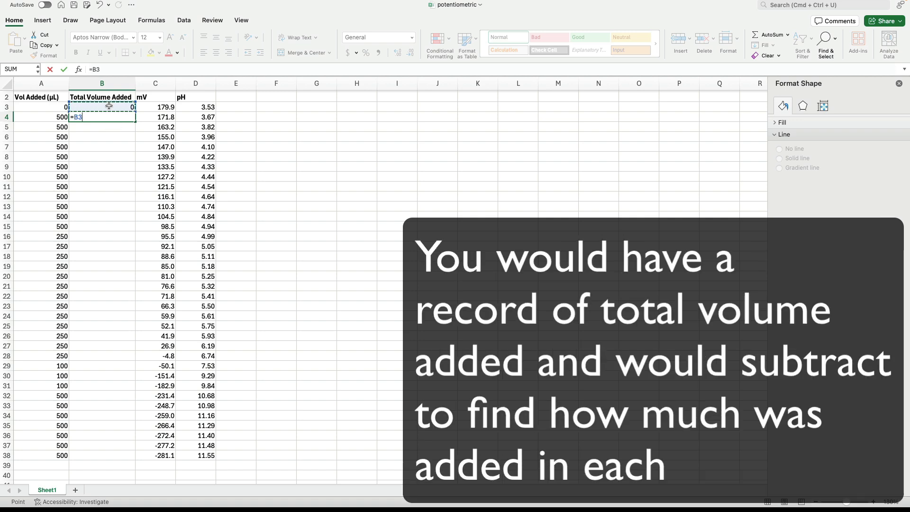
click(59, 116)
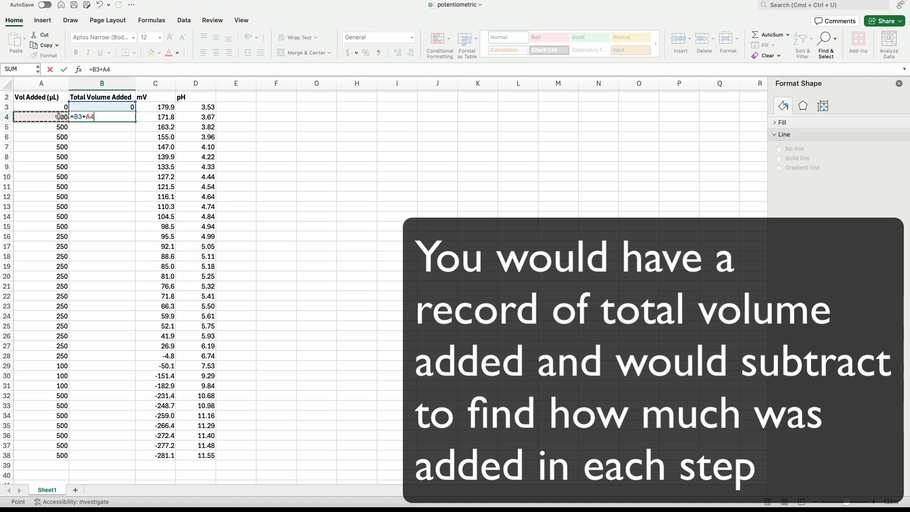
key(Return)
Step: Fill the total volume formula from B4 down to B38 and deselect the range
click(109, 117)
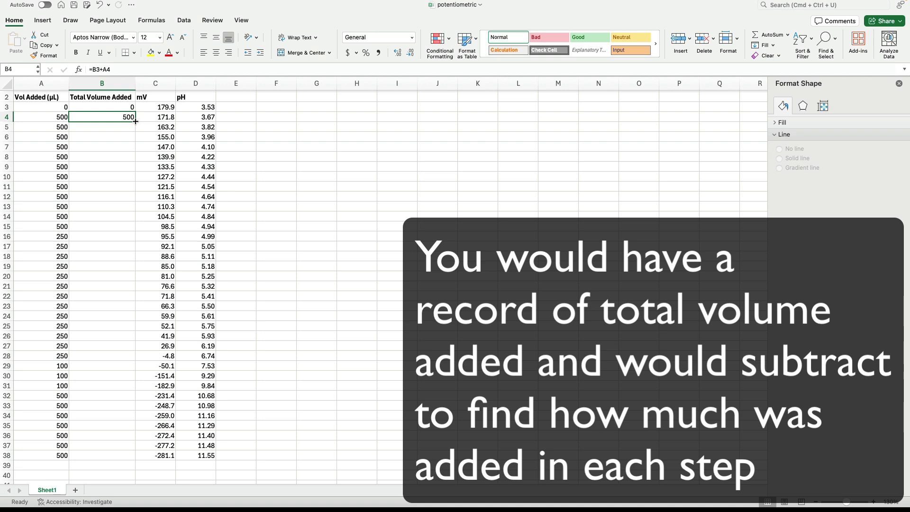
drag(136, 121, 118, 434)
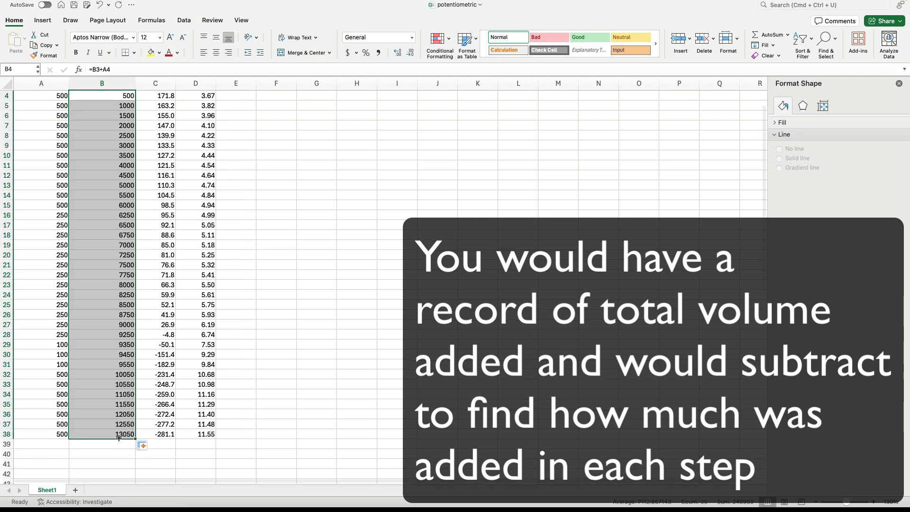
click(316, 317)
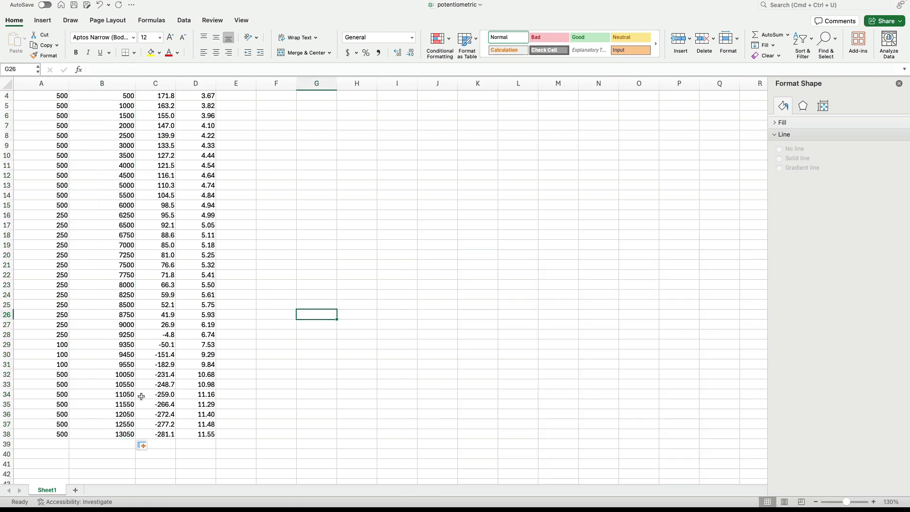
scroll(171, 292, up, 3)
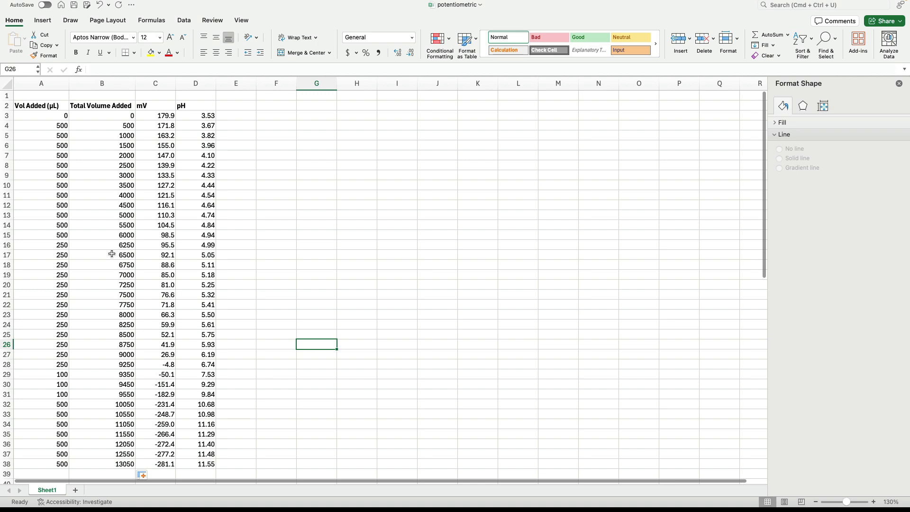
Step: Insert a blank markers-only XY scatter chart and place it beside the titration data, with its upper edge near row 3
click(266, 144)
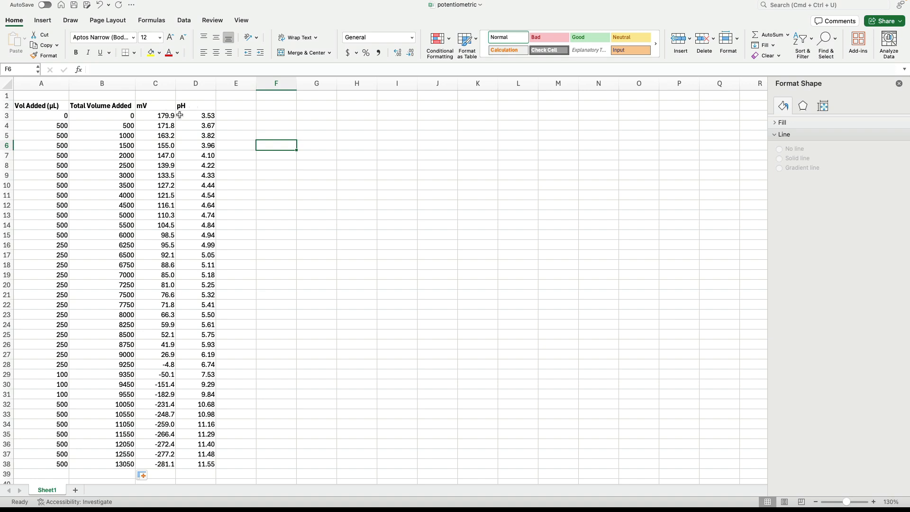
click(261, 116)
click(42, 19)
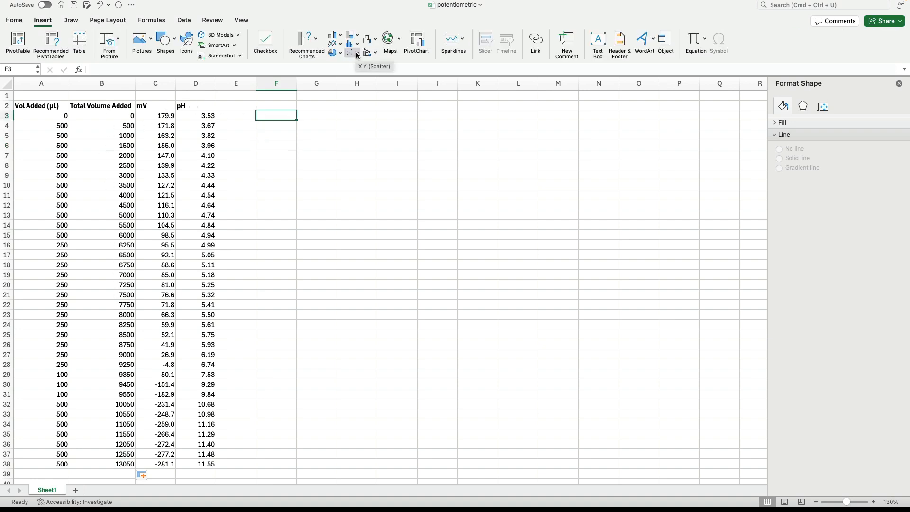
click(357, 53)
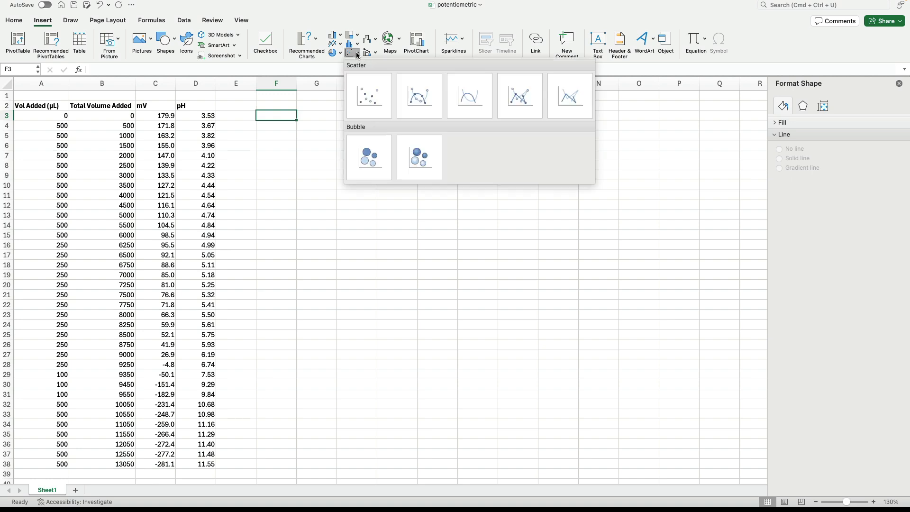
click(370, 95)
drag(339, 219, 307, 111)
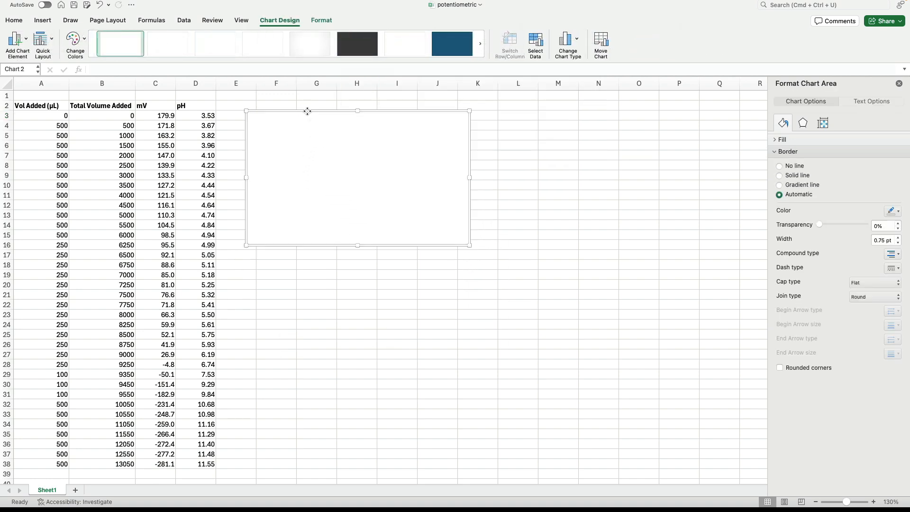
Step: Add a series to the blank scatter chart with X values B3:B38 and Y values D3:D38
click(535, 48)
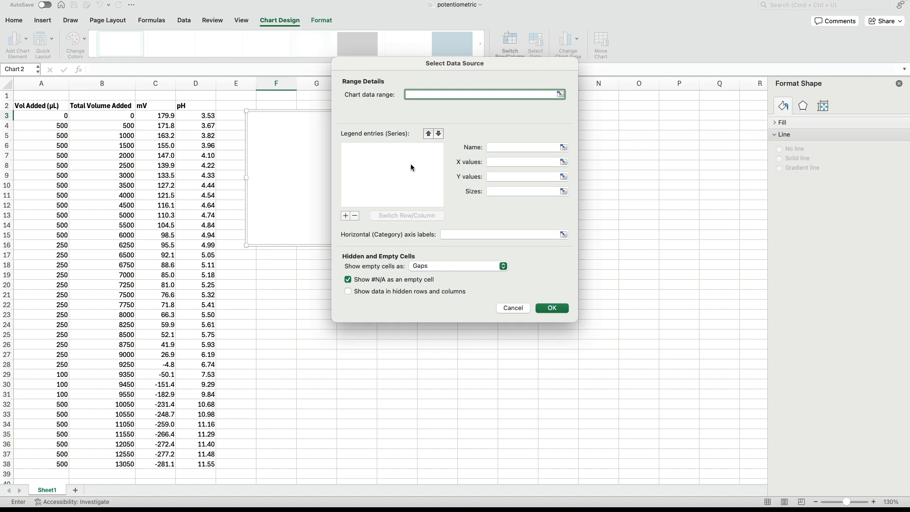
click(345, 216)
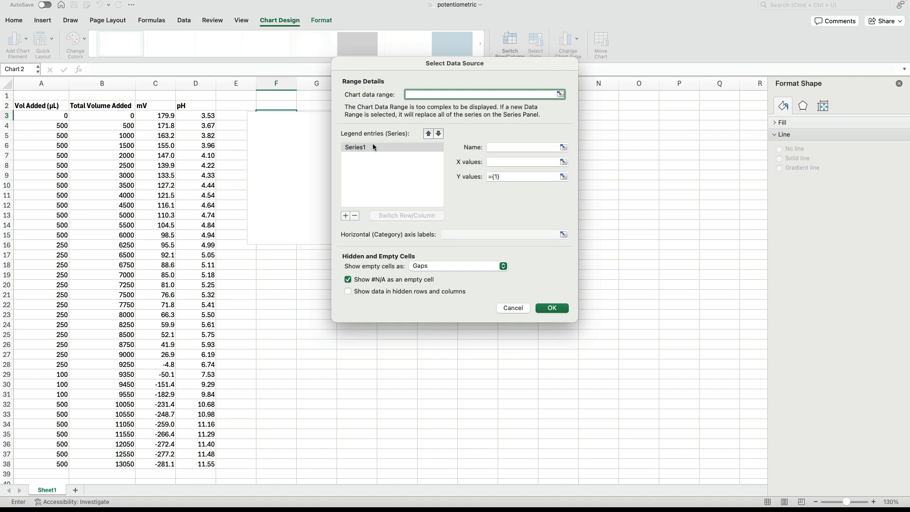
click(564, 161)
drag(124, 116, 120, 463)
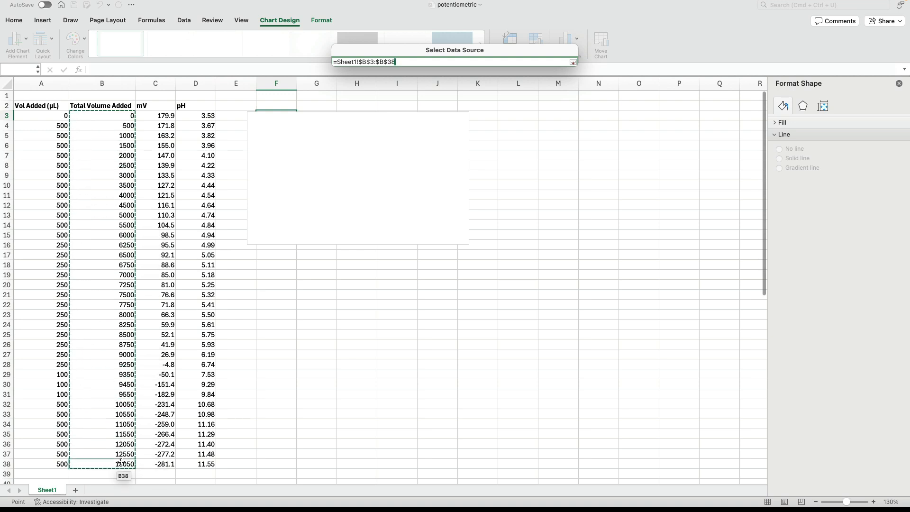
key(Return)
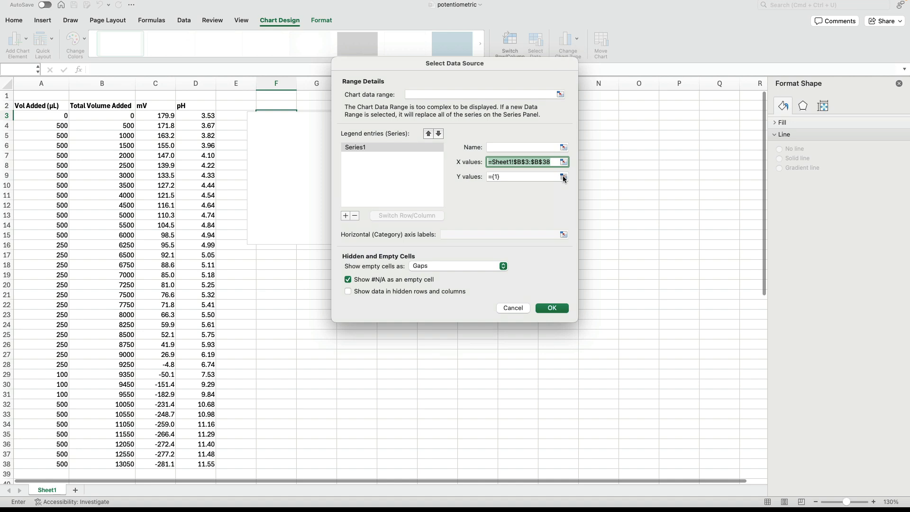
click(563, 176)
drag(196, 116, 198, 463)
key(Return)
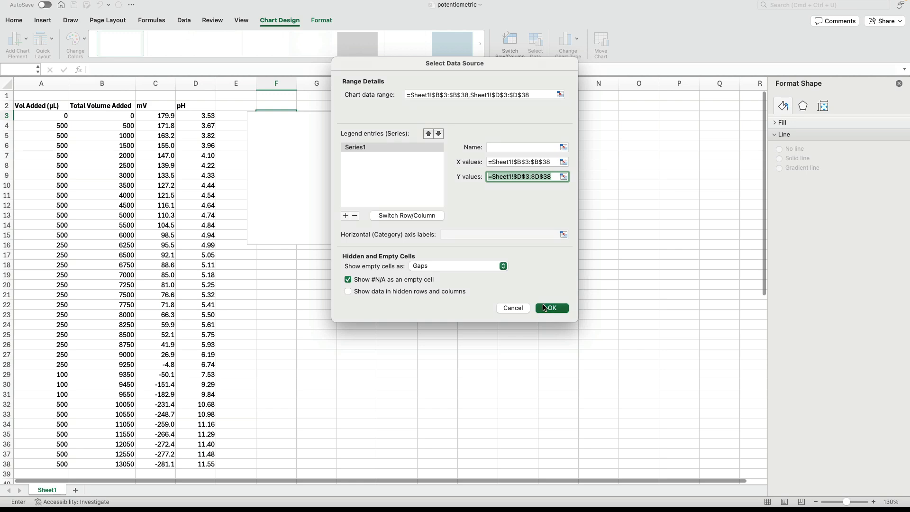
click(544, 308)
Step: Change the chart title to "Titration Graph"
click(359, 120)
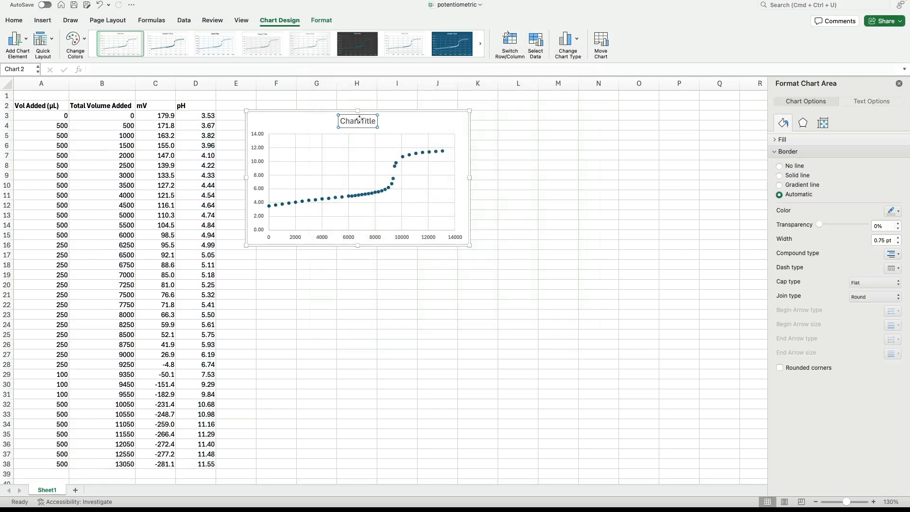
double_click(360, 121)
triple_click(361, 121)
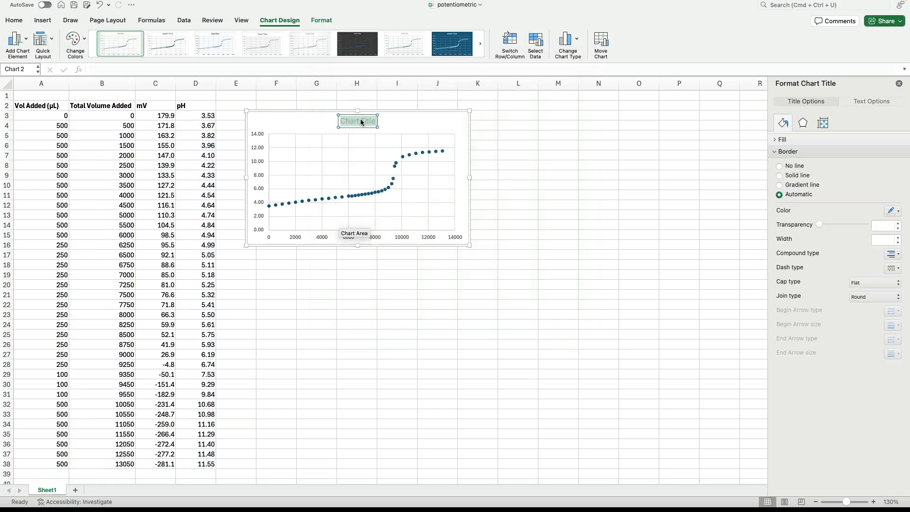
text(Tit)
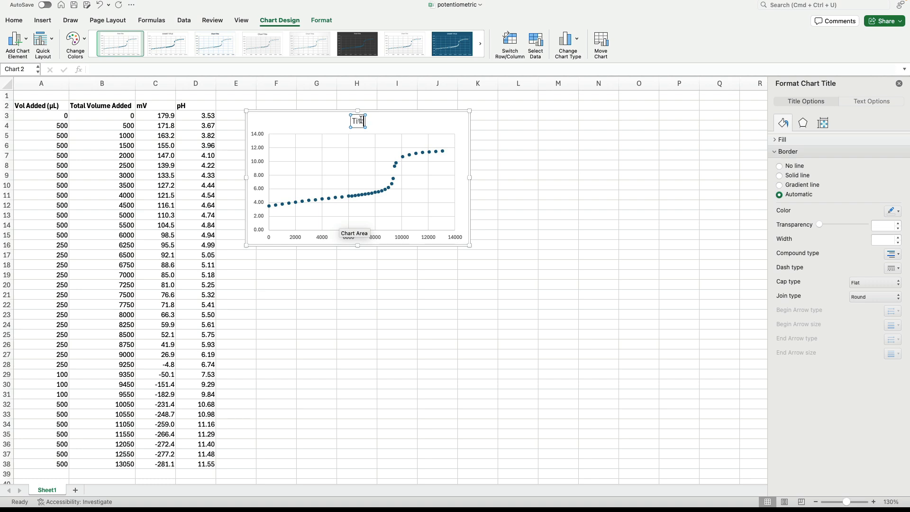
text(ration Graph)
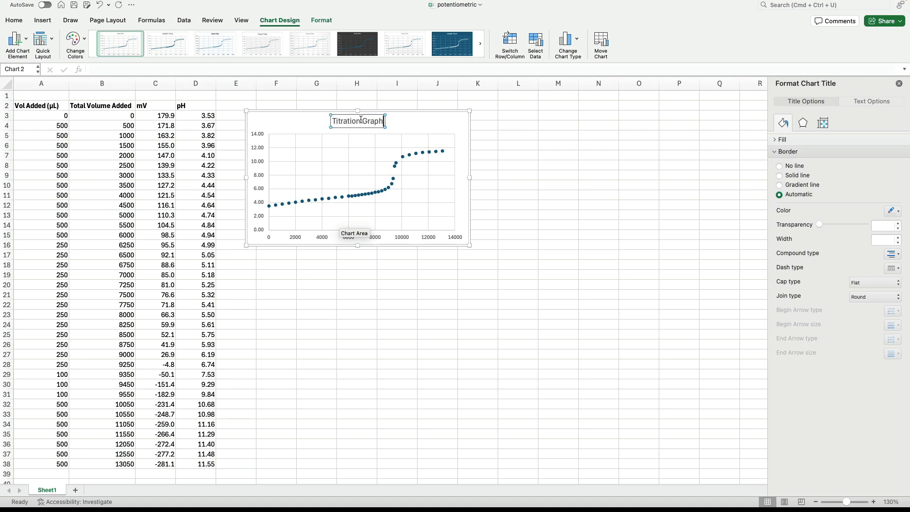
Step: Add primary horizontal and vertical axis titles to the chart and set the vertical one to "pH"
click(374, 241)
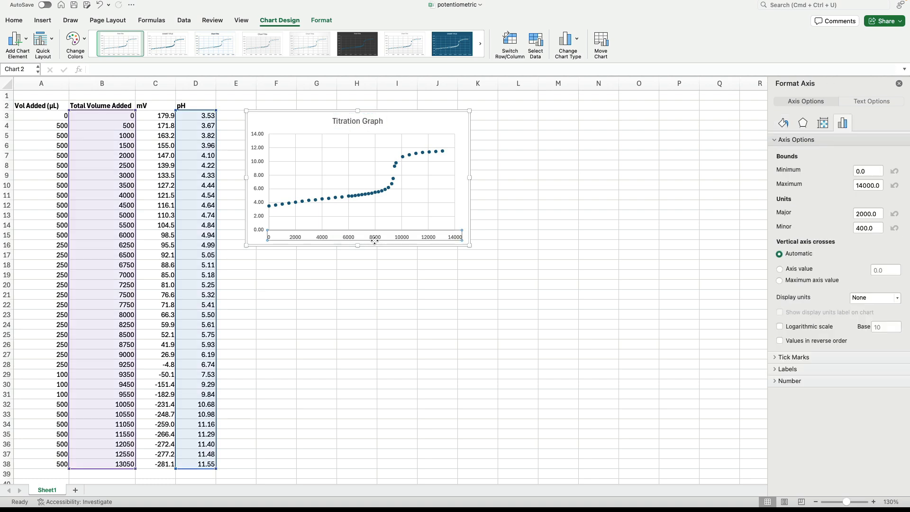
click(24, 39)
mouse_move(39, 66)
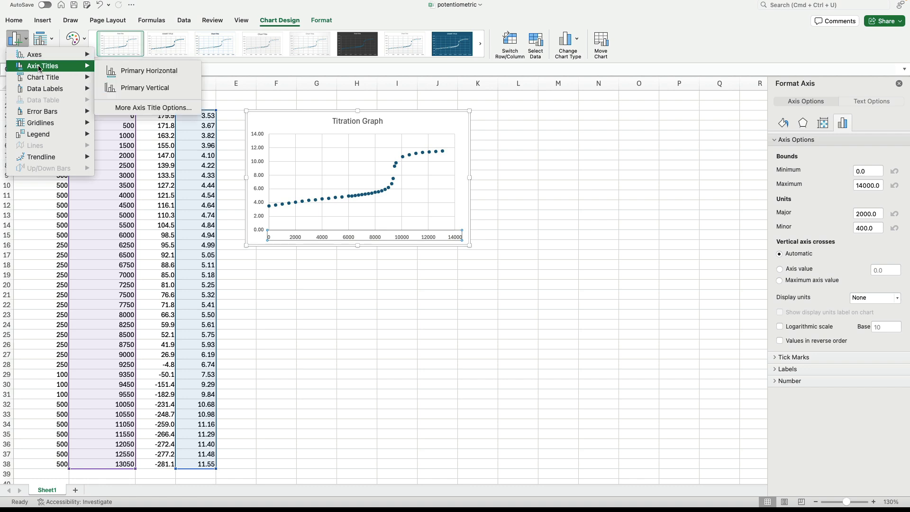
click(110, 71)
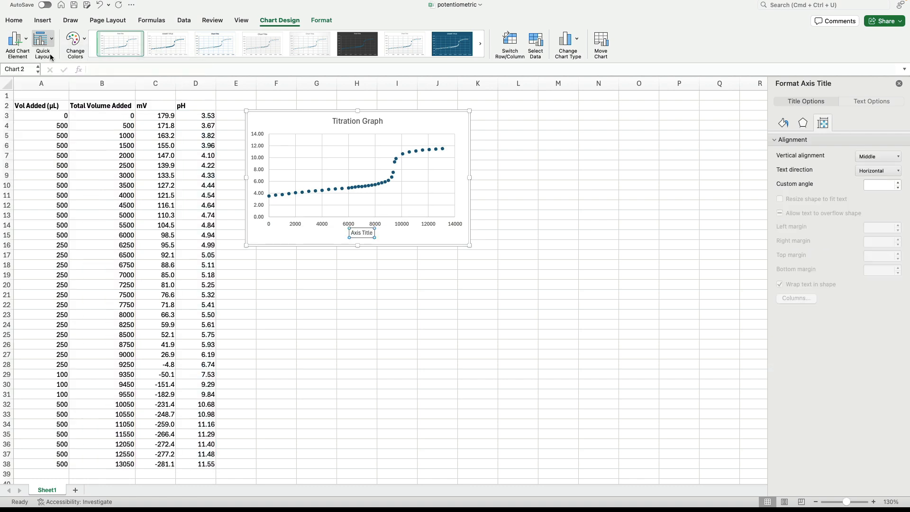
click(20, 40)
mouse_move(54, 69)
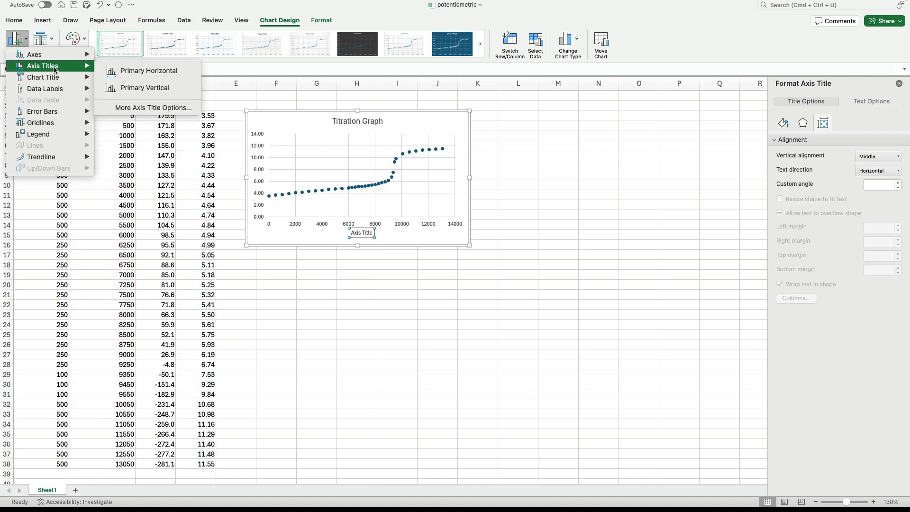
click(119, 90)
triple_click(258, 173)
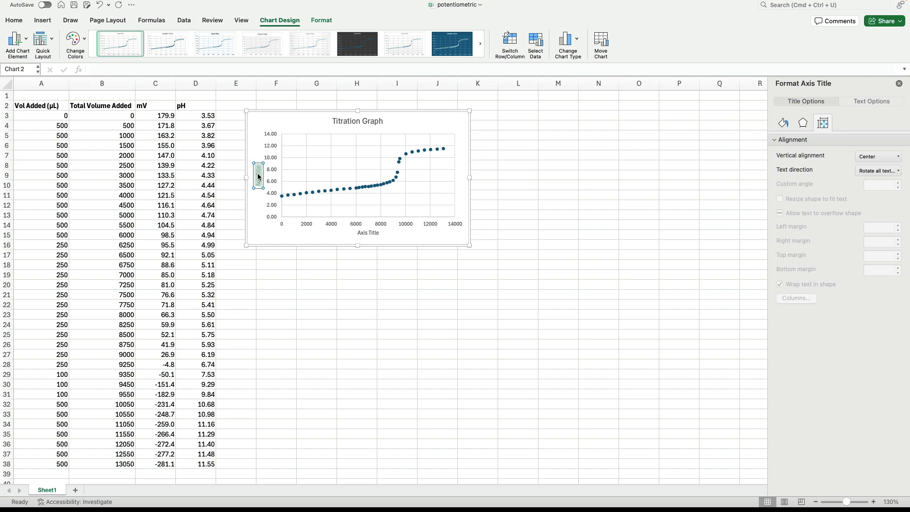
Step: Set the horizontal axis title to "volume added (uL)" and deselect the chart
click(367, 233)
drag(358, 234, 368, 234)
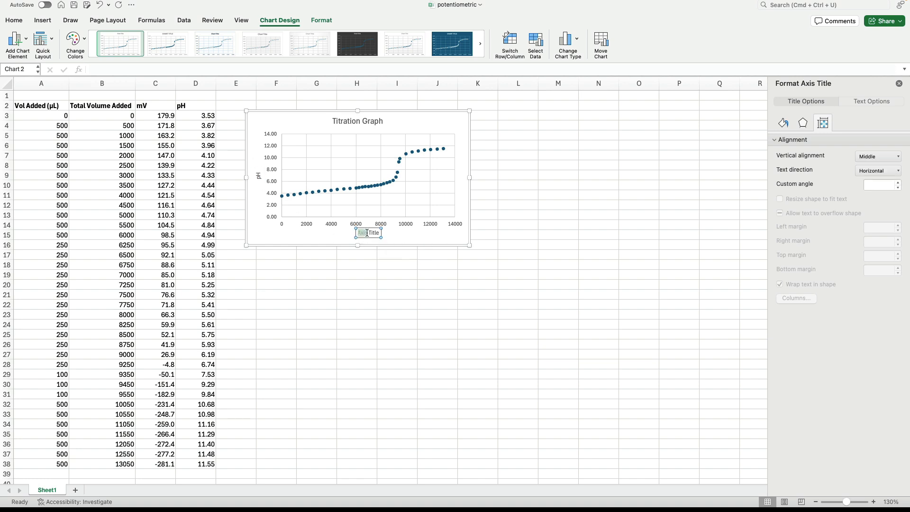
triple_click(369, 233)
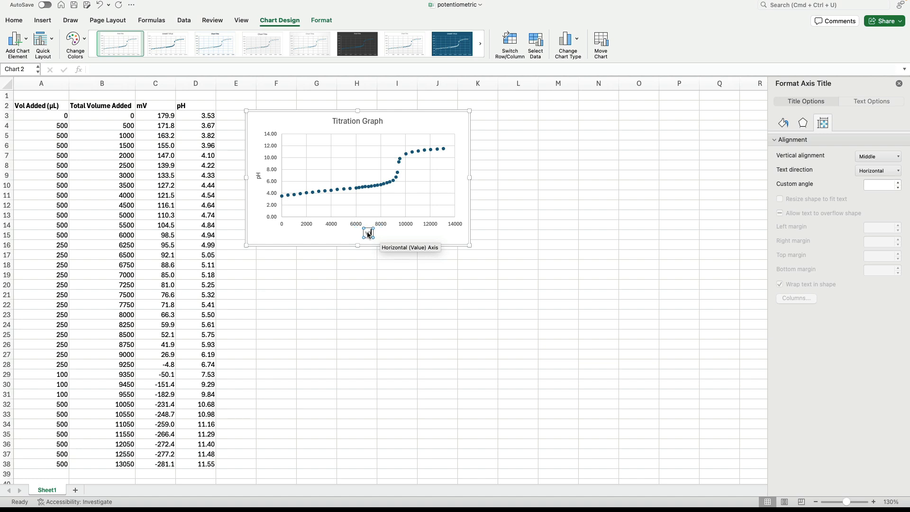
text(volume added (uL))
click(374, 273)
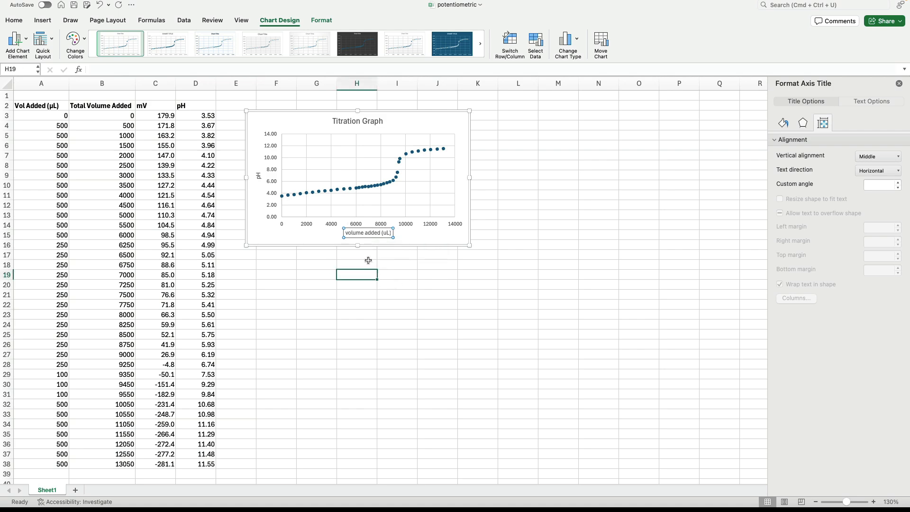
Step: Format the horizontal axis title as 14 pt bold
click(360, 231)
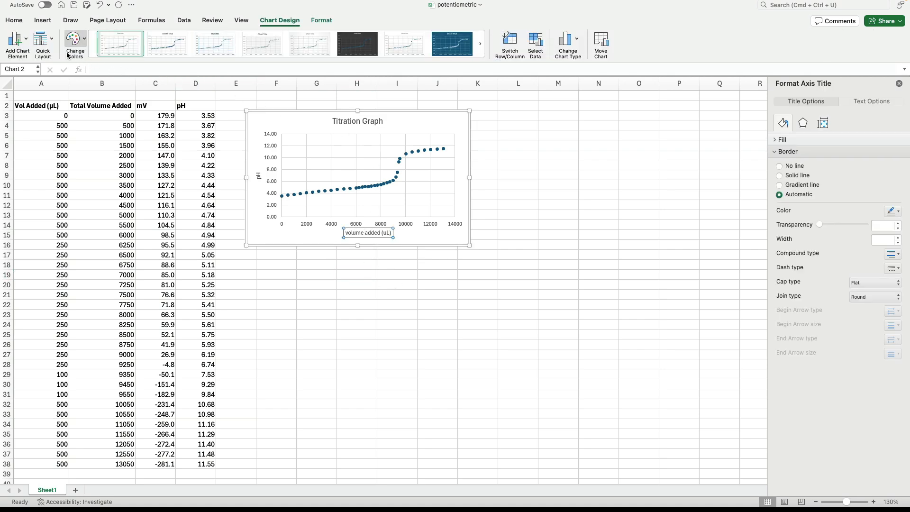
click(17, 22)
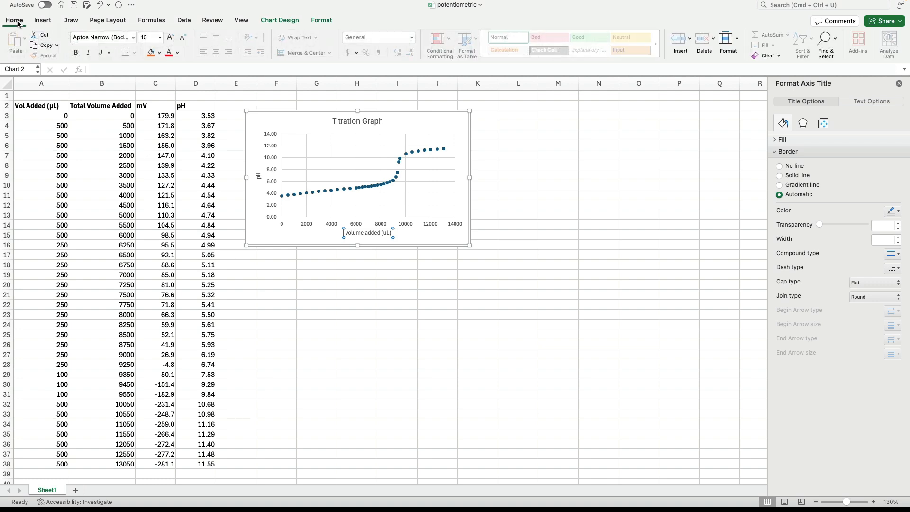
click(159, 37)
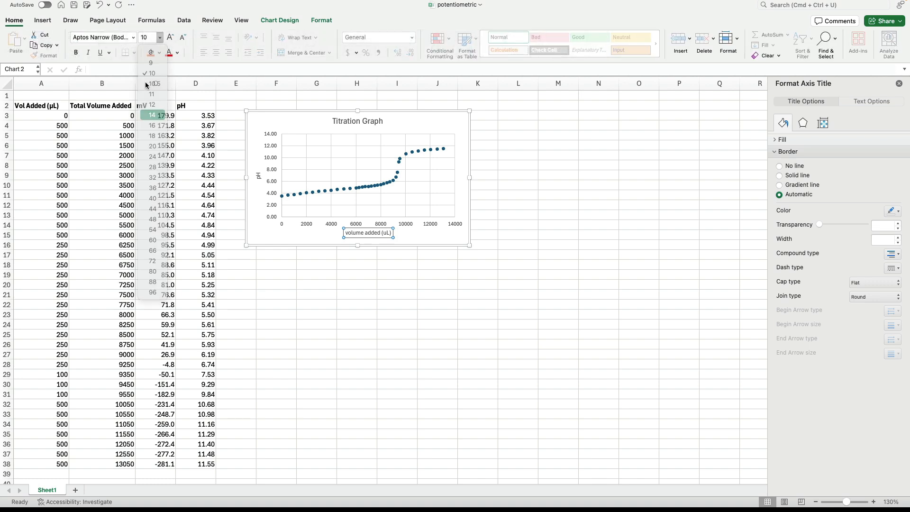
click(152, 115)
click(75, 52)
Step: Format the vertical pH axis title as 14 pt bold
click(258, 175)
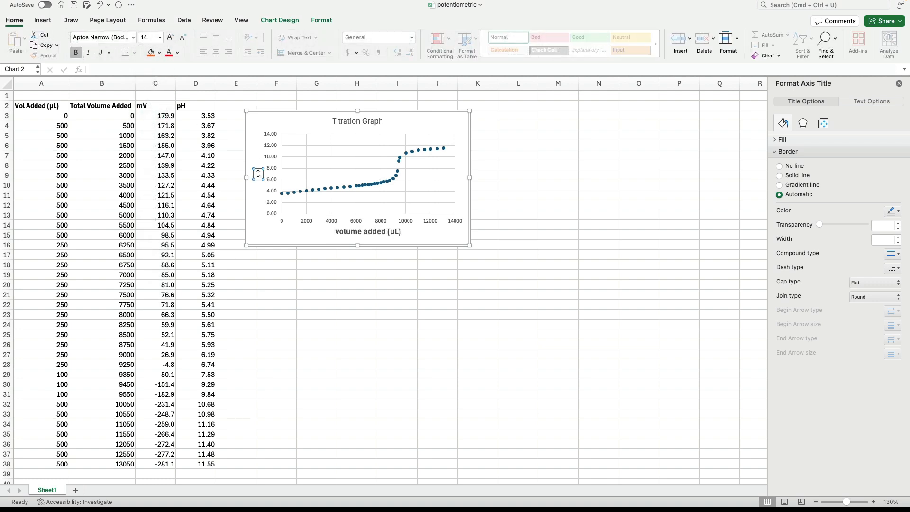
click(160, 37)
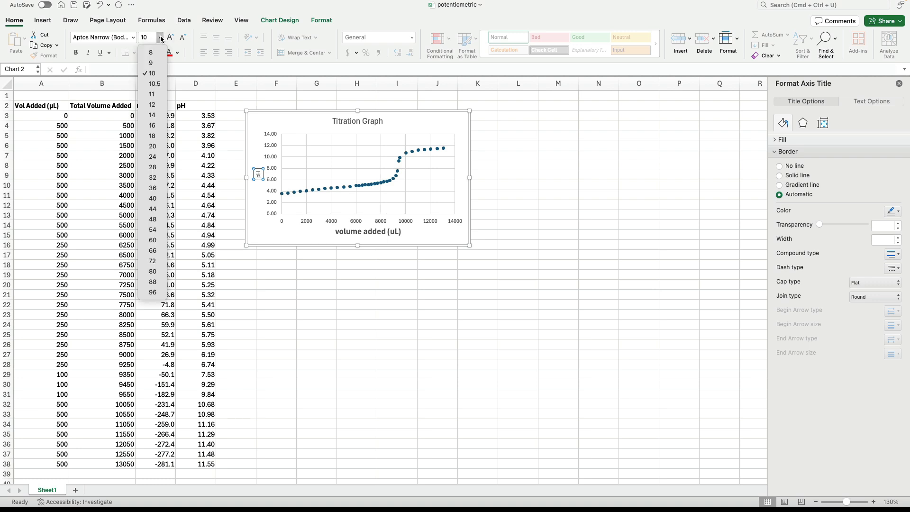
click(152, 115)
click(76, 53)
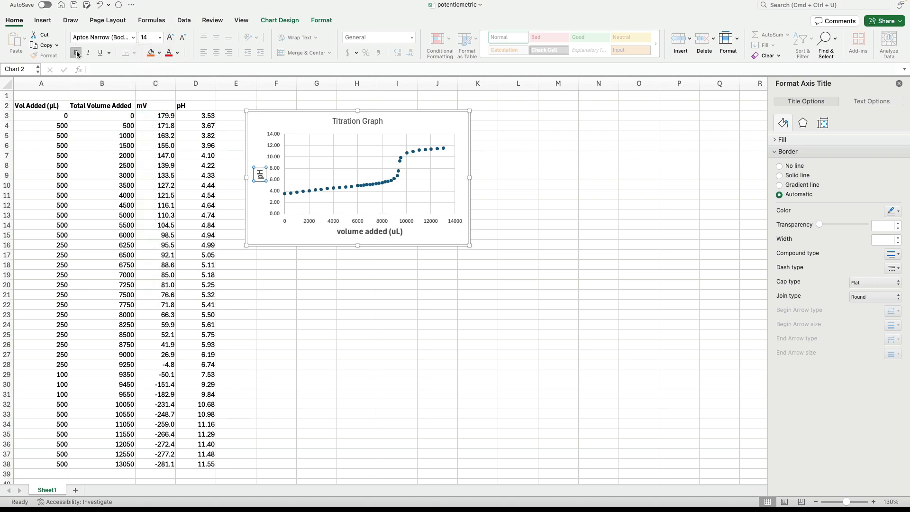
Step: Make the chart title bold and enlarge the chart so it extends to column L and row 20
click(338, 121)
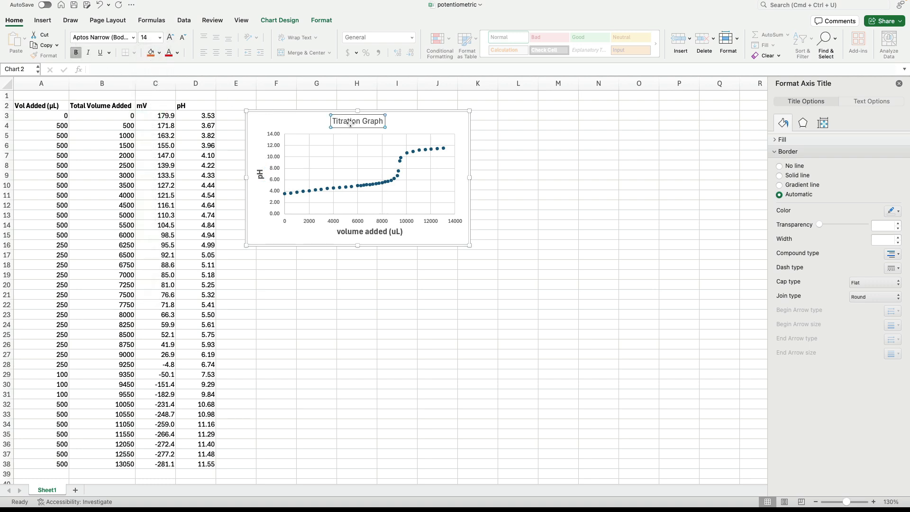
click(76, 52)
drag(469, 245, 523, 288)
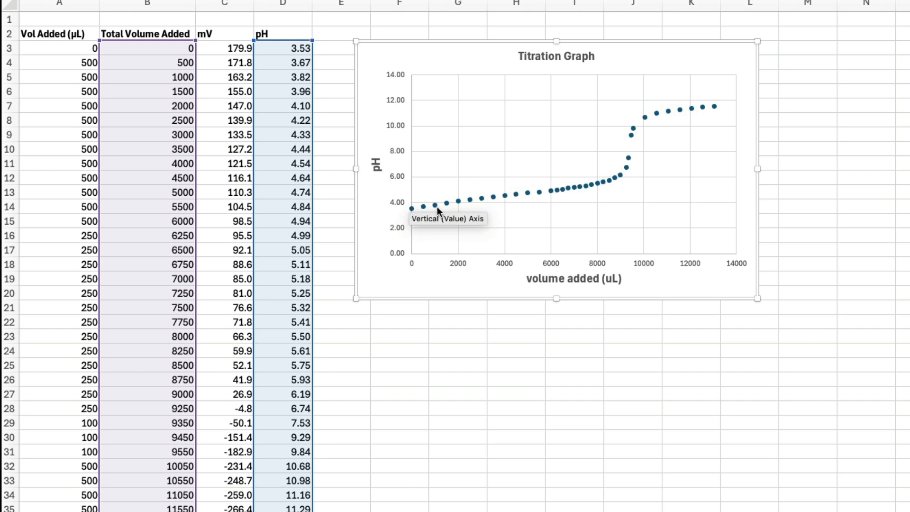
Step: Move the titration chart away from the data so it starts in column J near row 2
mouse_move(457, 207)
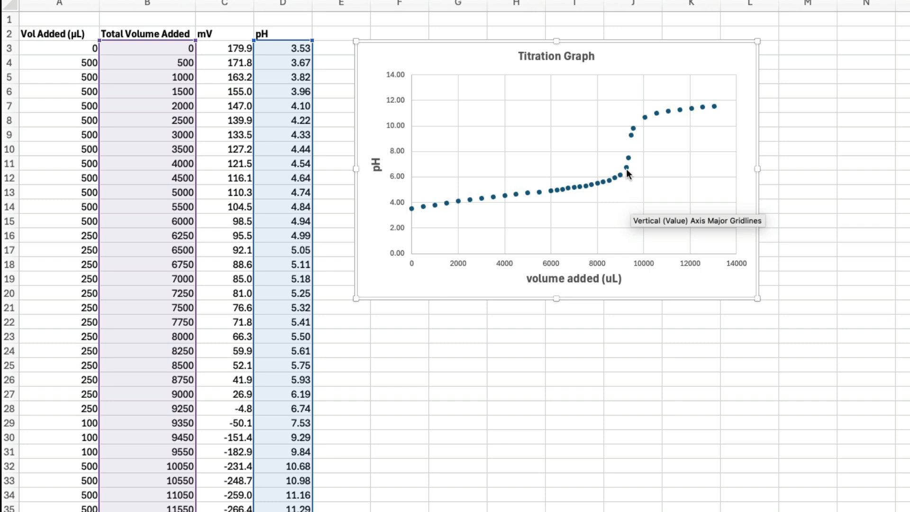
mouse_move(627, 168)
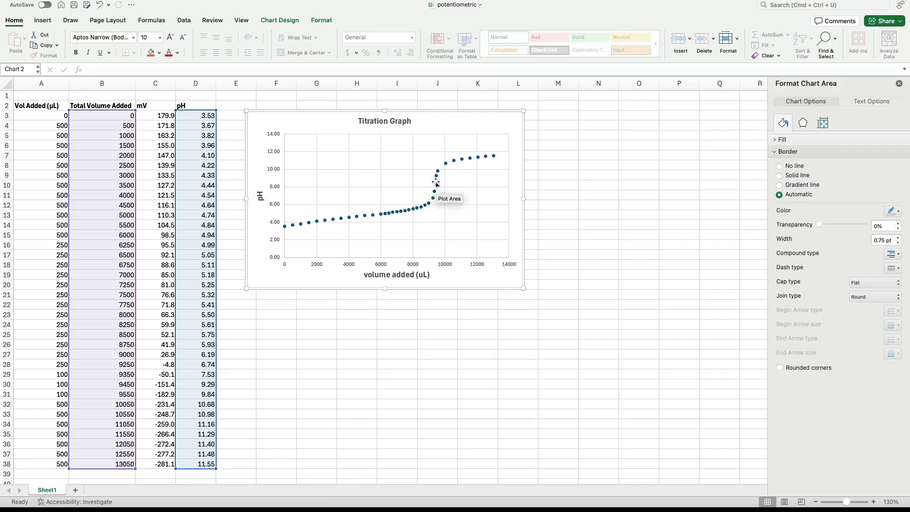
mouse_move(435, 194)
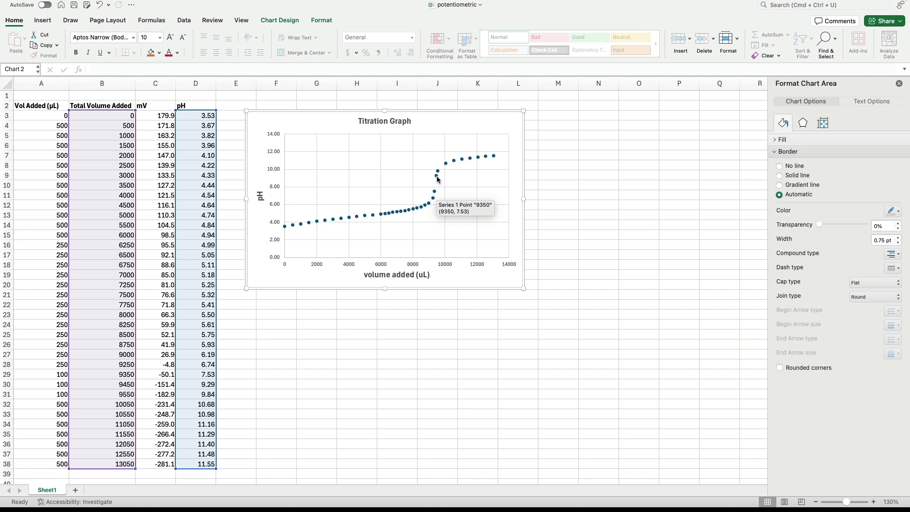
mouse_move(437, 177)
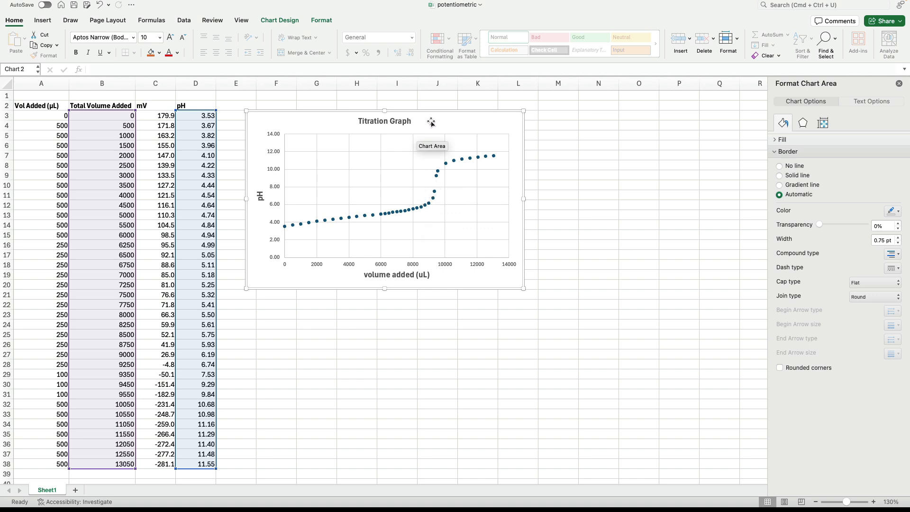
drag(431, 120, 505, 115)
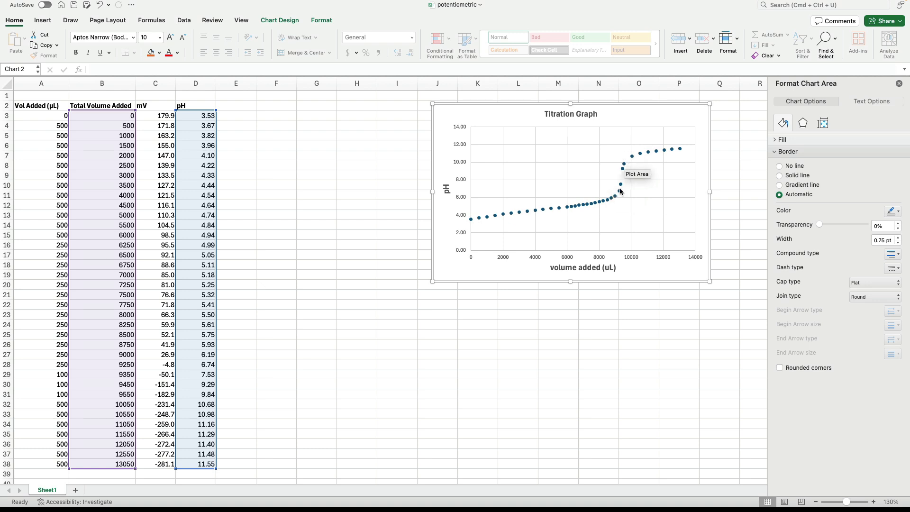
mouse_move(621, 187)
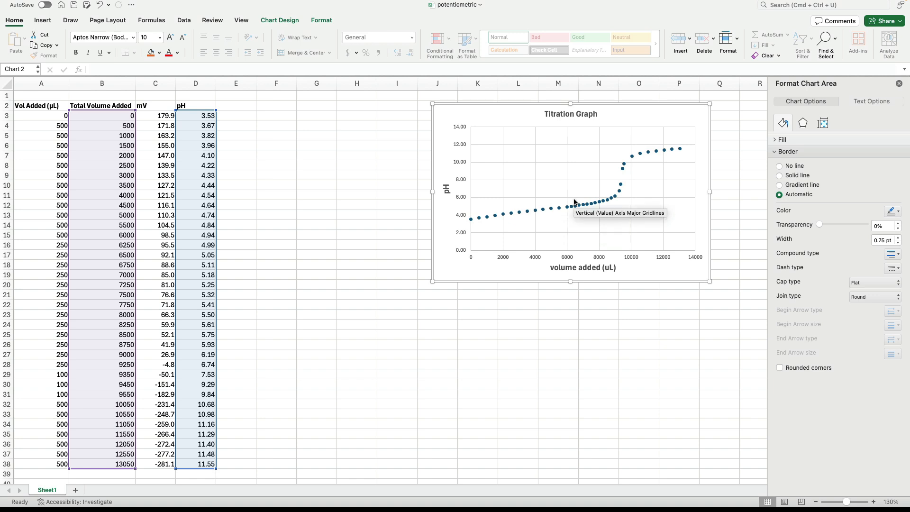
mouse_move(575, 213)
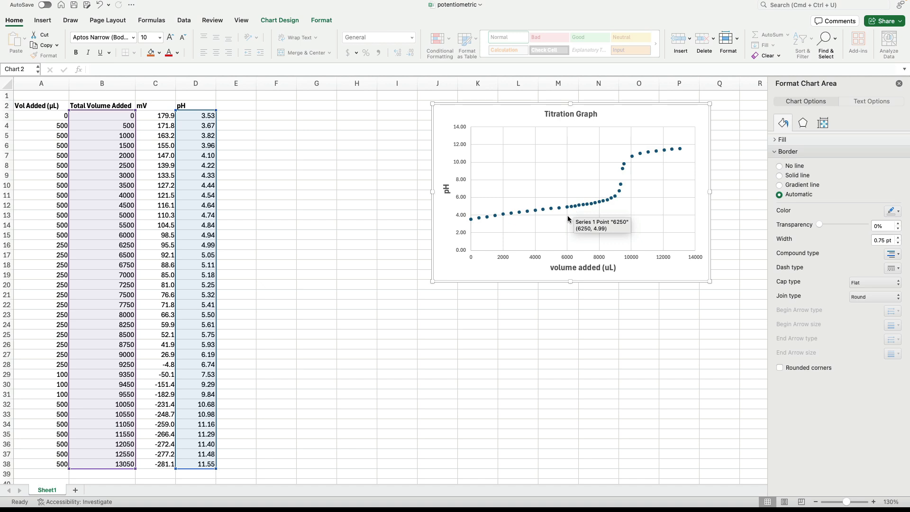
mouse_move(472, 221)
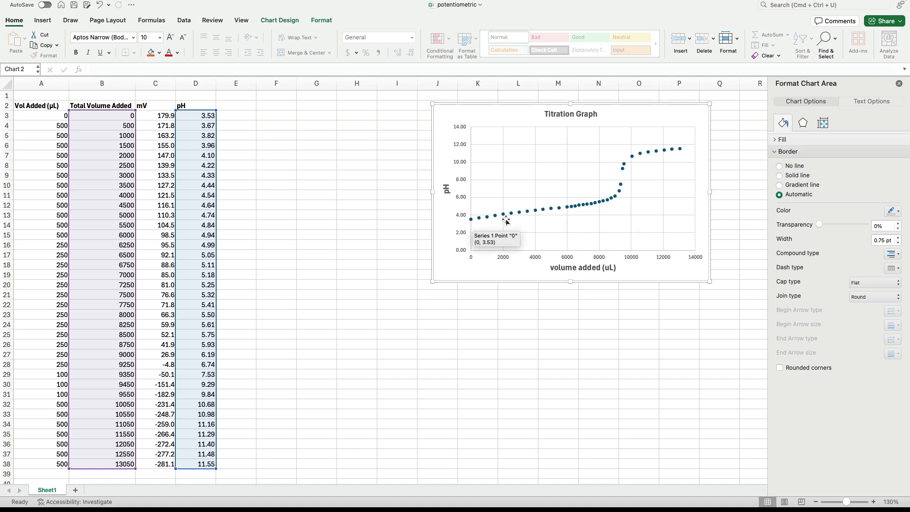
mouse_move(503, 215)
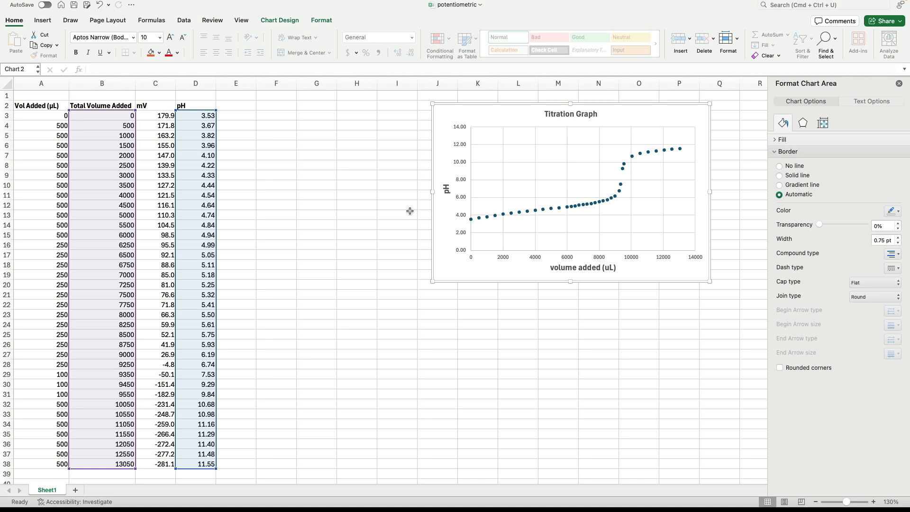
Step: Enter the header ΔpH in cell E2 beside the pH column, inserting the Δ symbol from the character picker
click(236, 105)
key(ctrl+super+space)
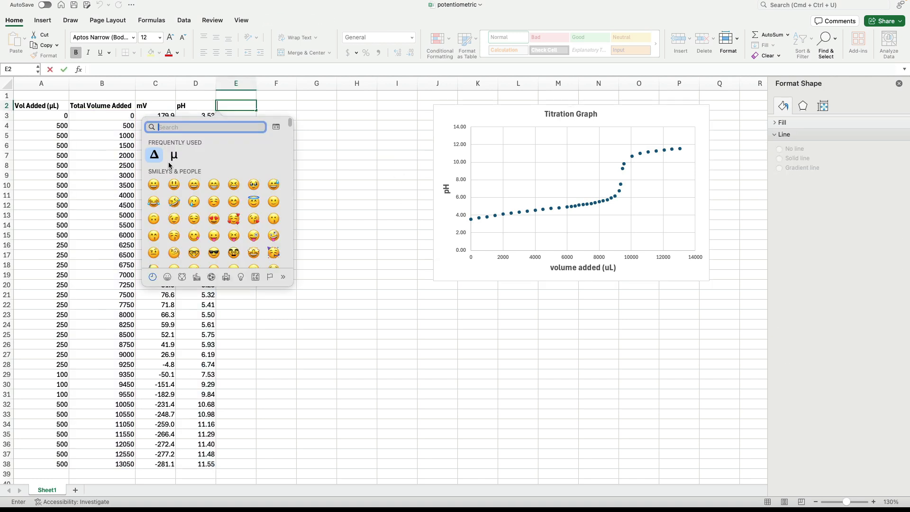
click(154, 155)
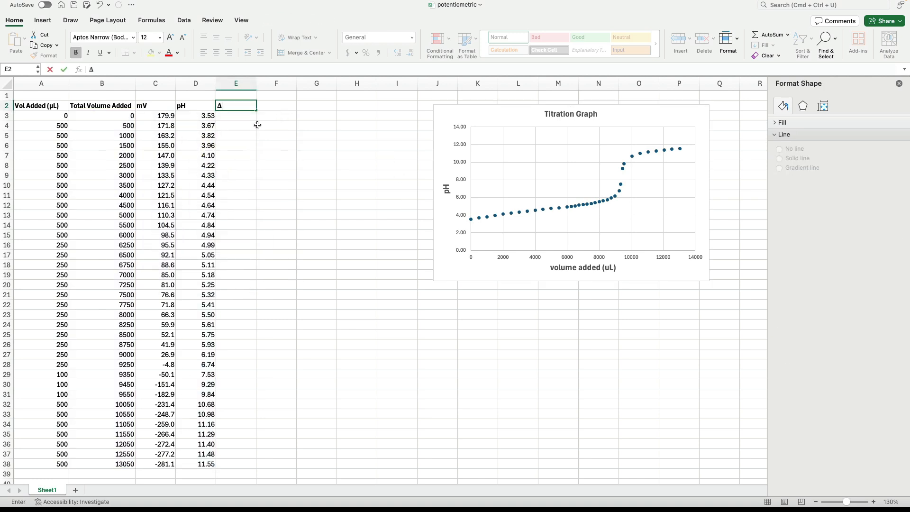
text(pH)
Step: Fill the empty first ΔpH cell, E3, with the standard yellow colour
click(241, 118)
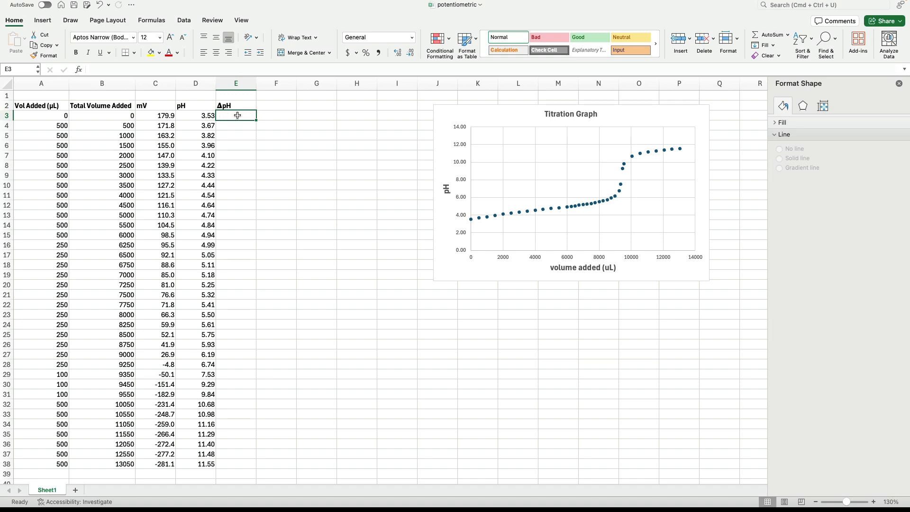
click(159, 52)
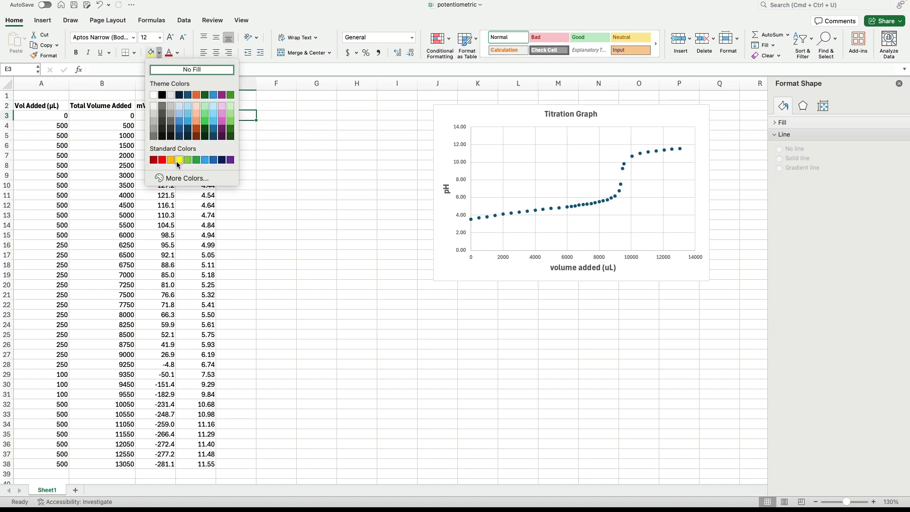
click(179, 160)
Step: Calculate the pH change in E4 with =D4-D3 and fill the formula down to E38
click(233, 124)
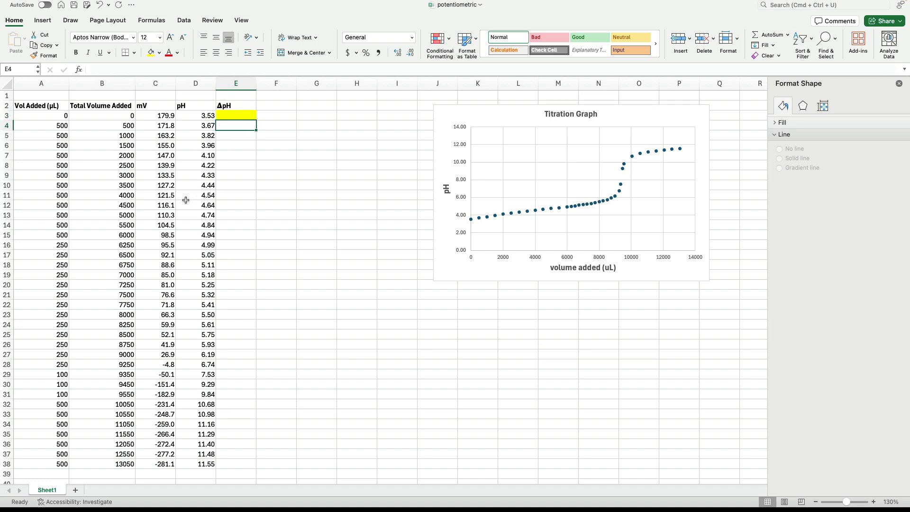
text(=)
click(210, 124)
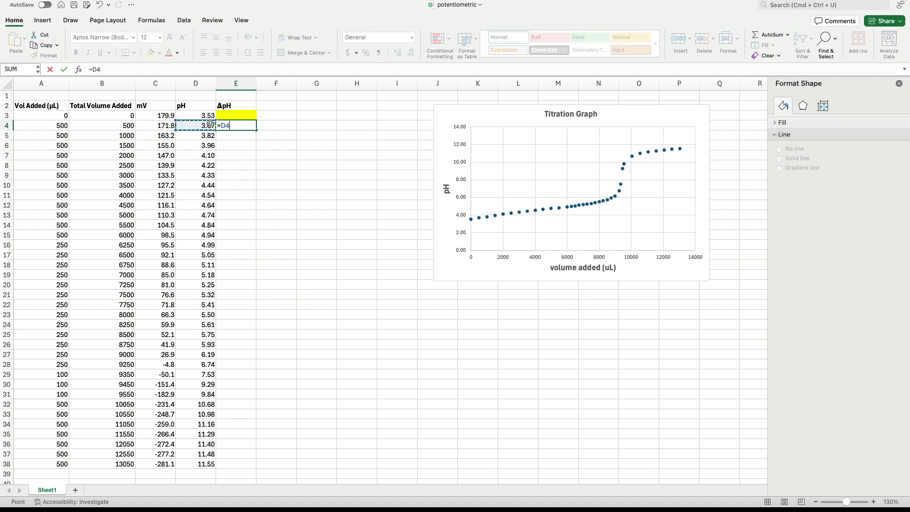
text(-)
click(209, 114)
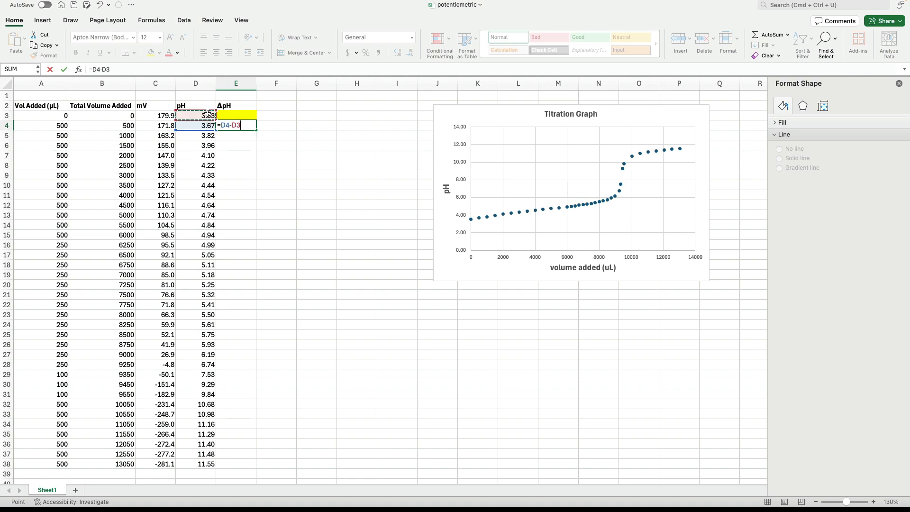
key(Return)
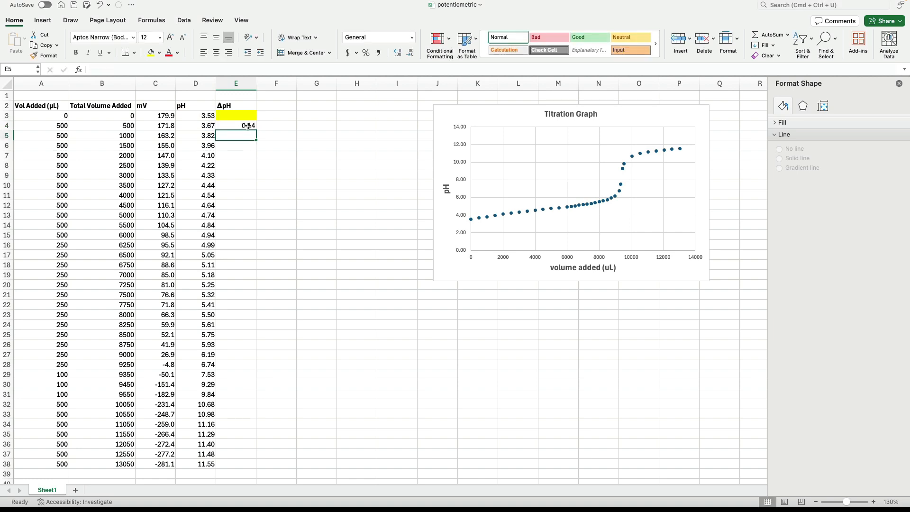
click(251, 126)
drag(255, 130, 241, 467)
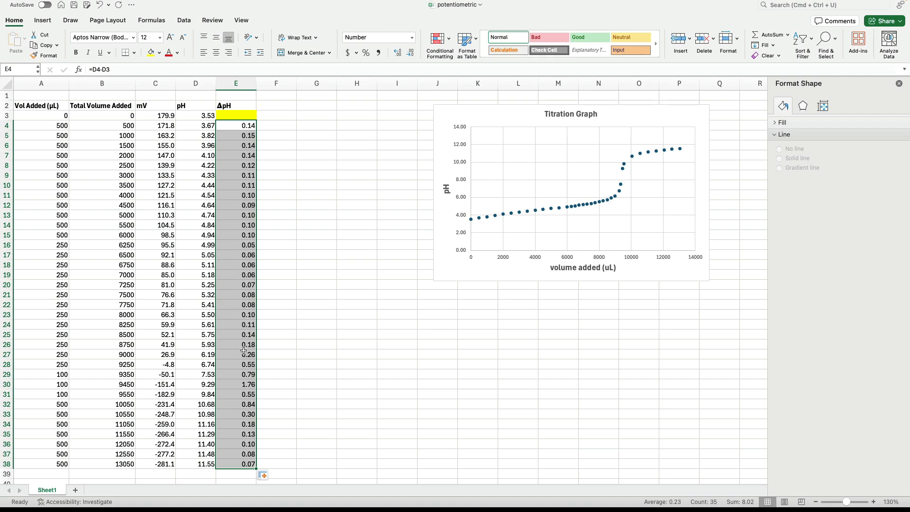
click(252, 385)
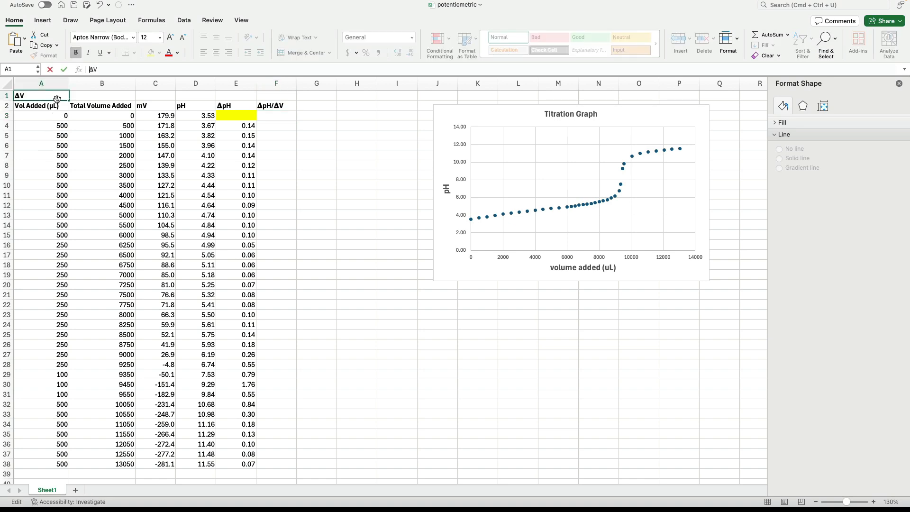
Step: Finish the ΔV label in cell A1 above the Vol Added header
click(65, 108)
click(19, 96)
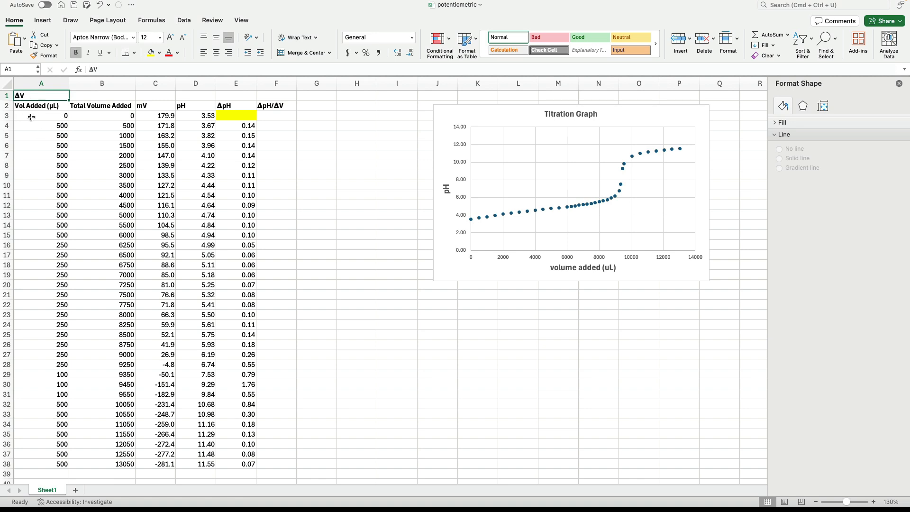
Step: Calculate ΔpH/ΔV in F4 with =E4/A4 and fill the formula down to F38
click(268, 126)
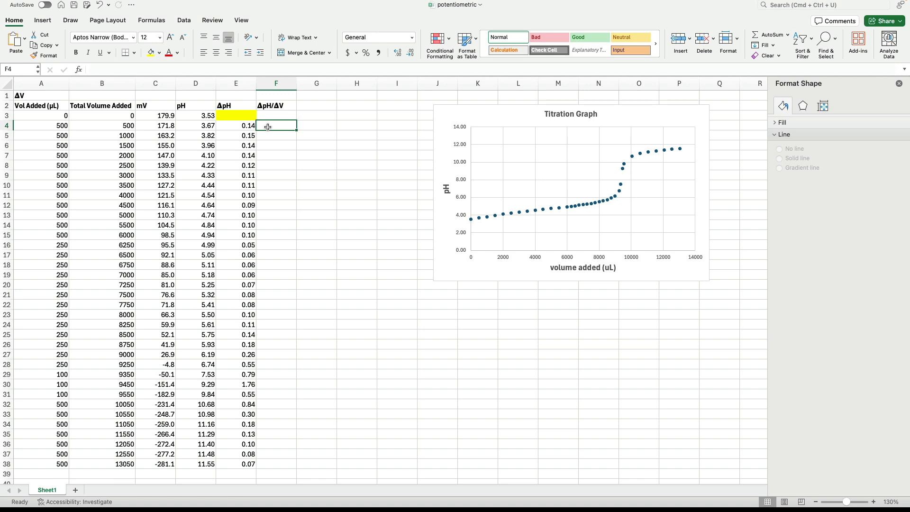
text(=)
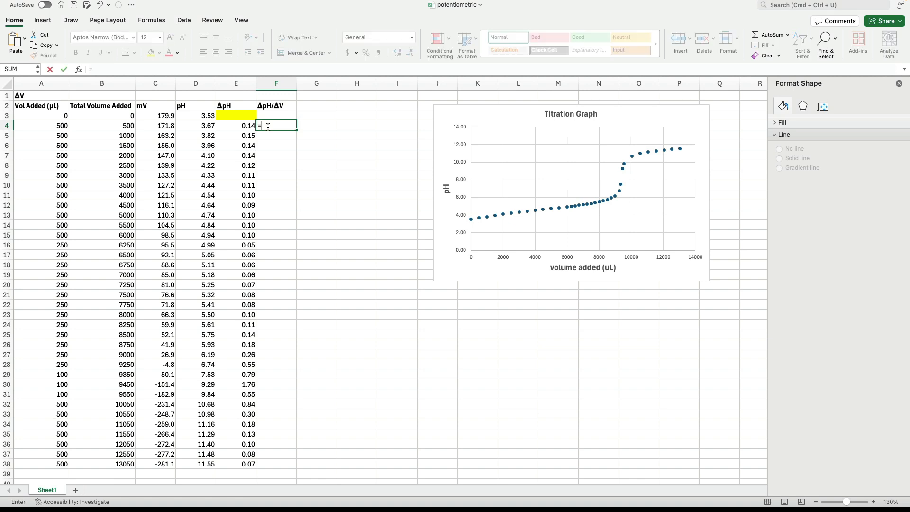
click(243, 124)
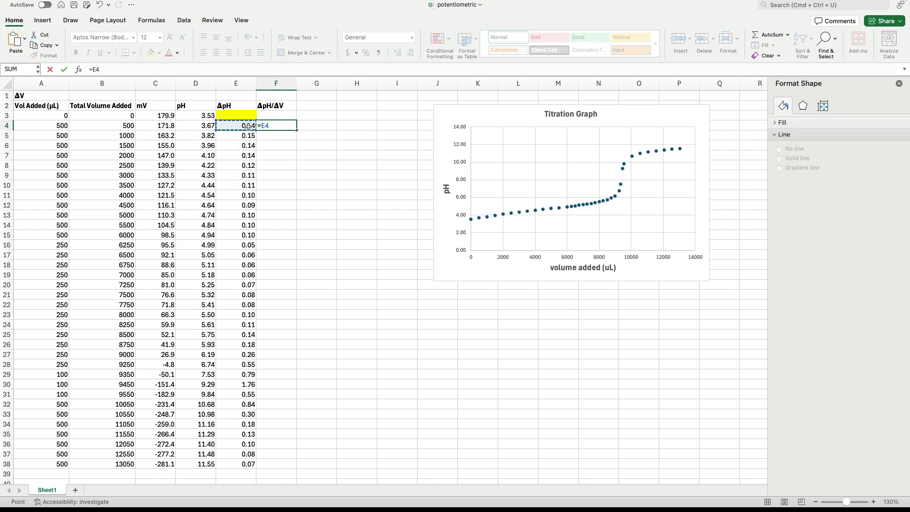
text(/)
click(51, 125)
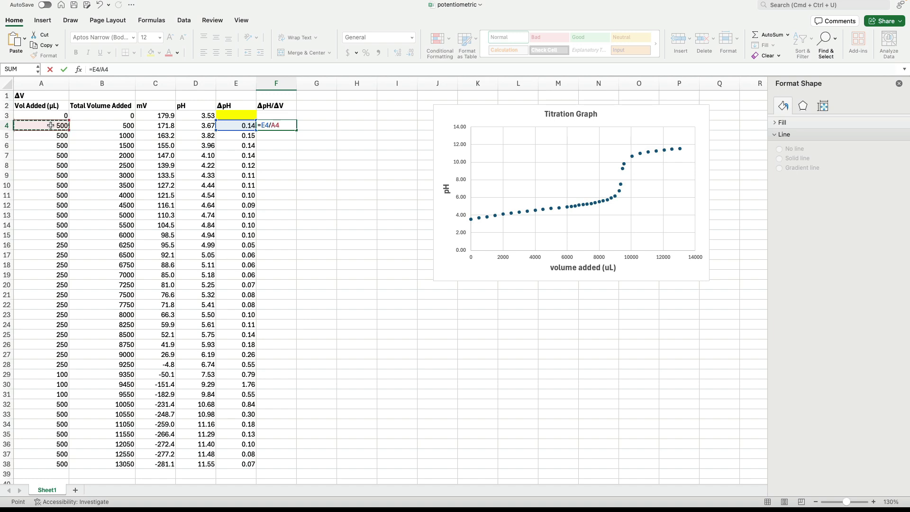
key(Return)
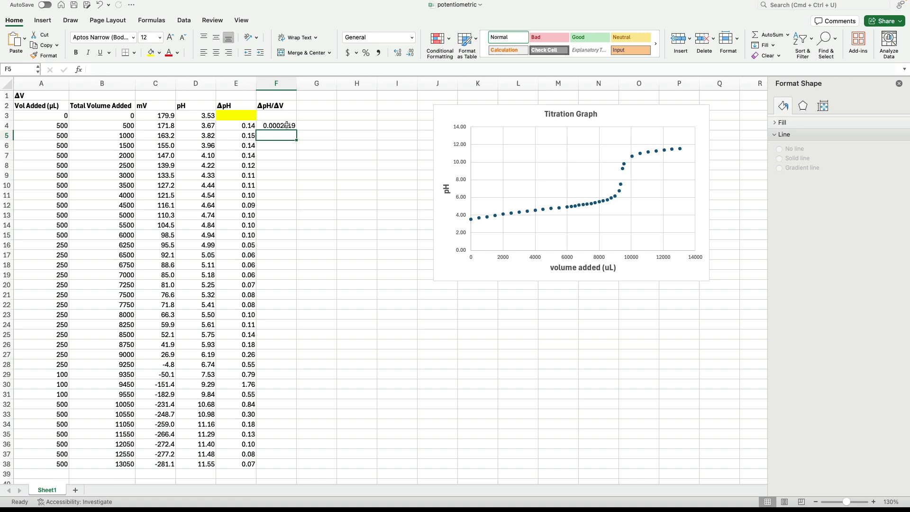
click(287, 125)
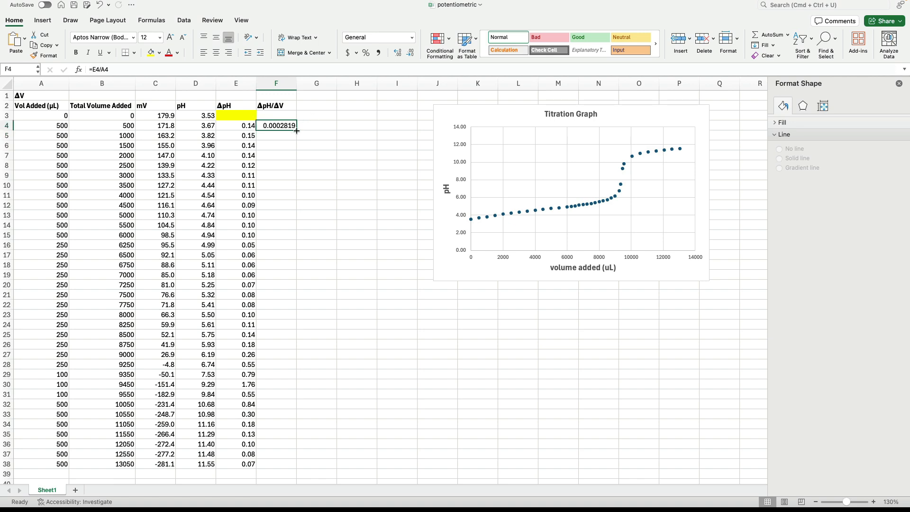
drag(296, 130, 285, 466)
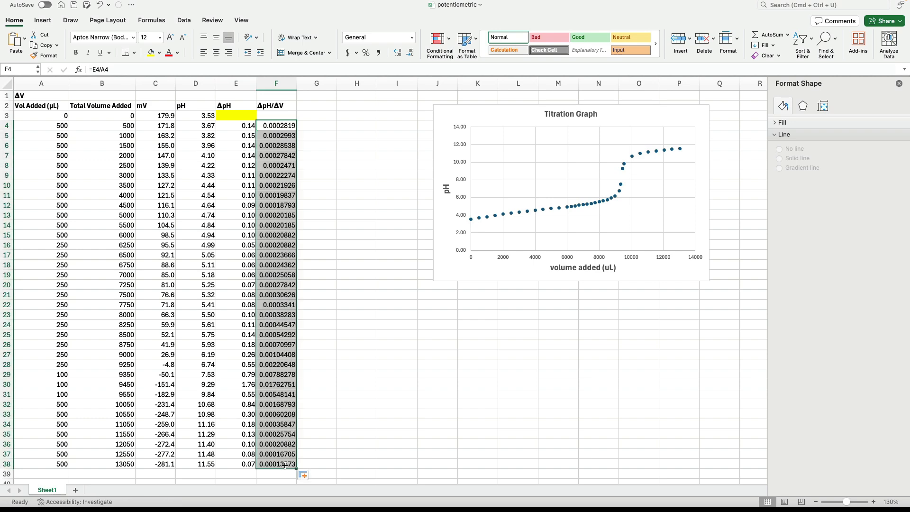
Step: Move the titration chart over to start in column N, and place a new empty scatter chart starting in column G near row 3
drag(482, 113, 631, 115)
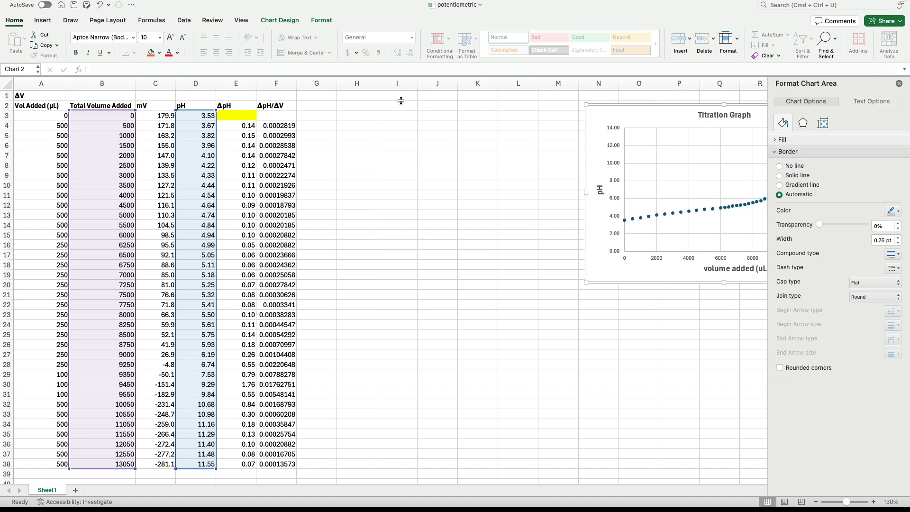
click(346, 115)
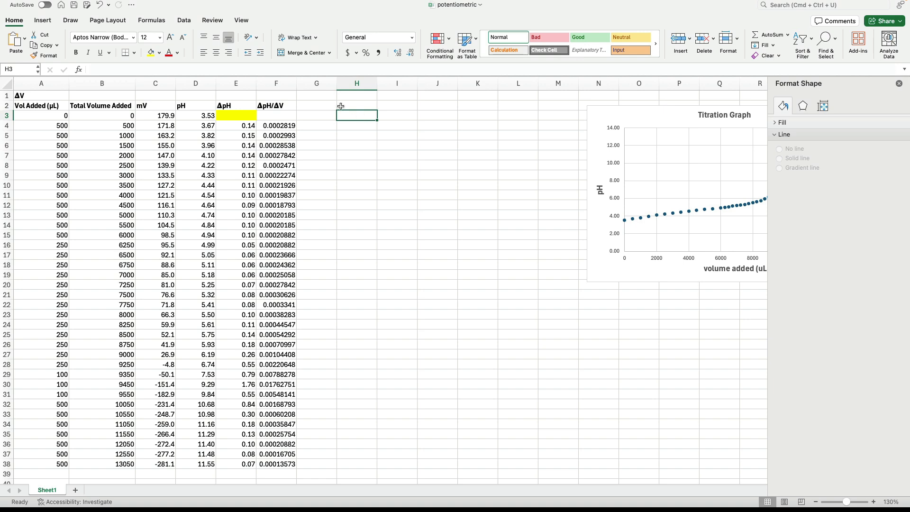
click(42, 20)
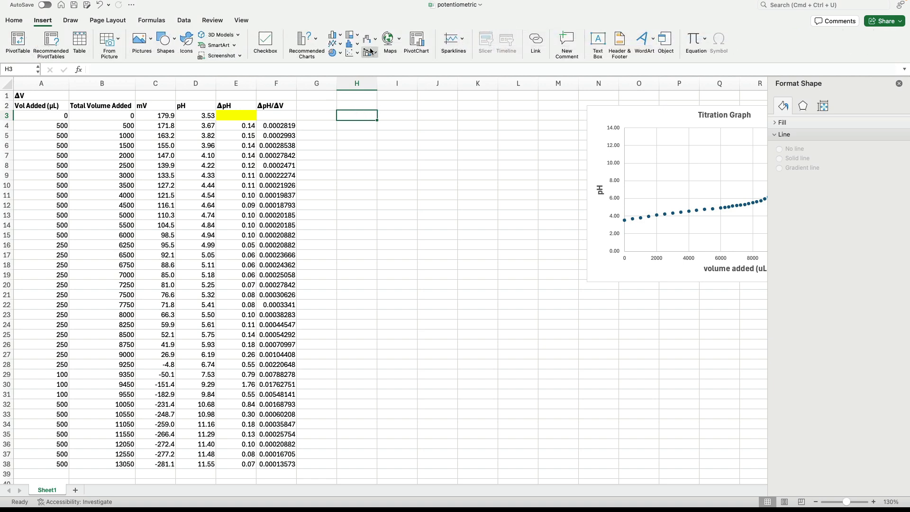
click(353, 53)
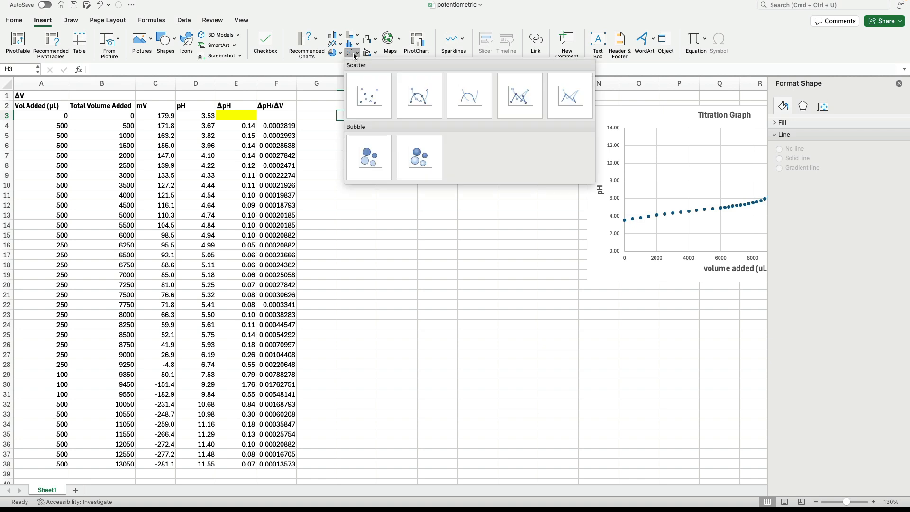
click(366, 88)
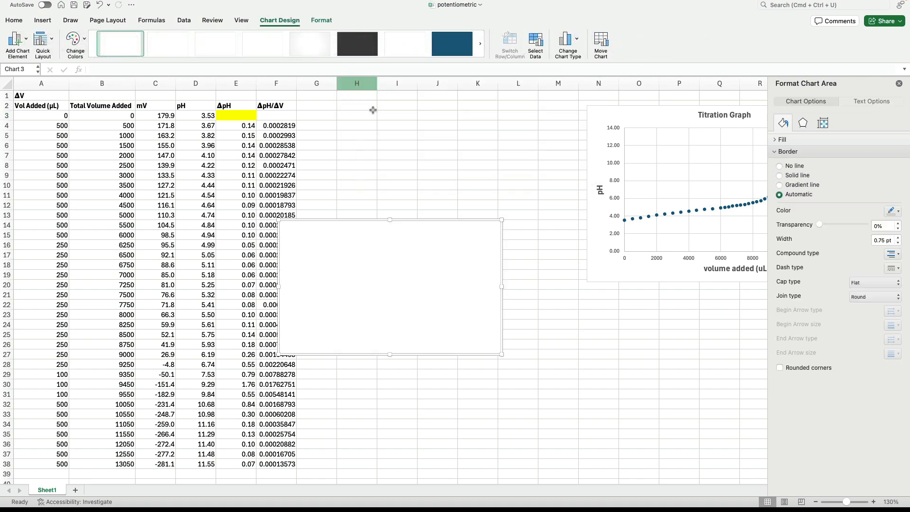
drag(353, 220, 389, 117)
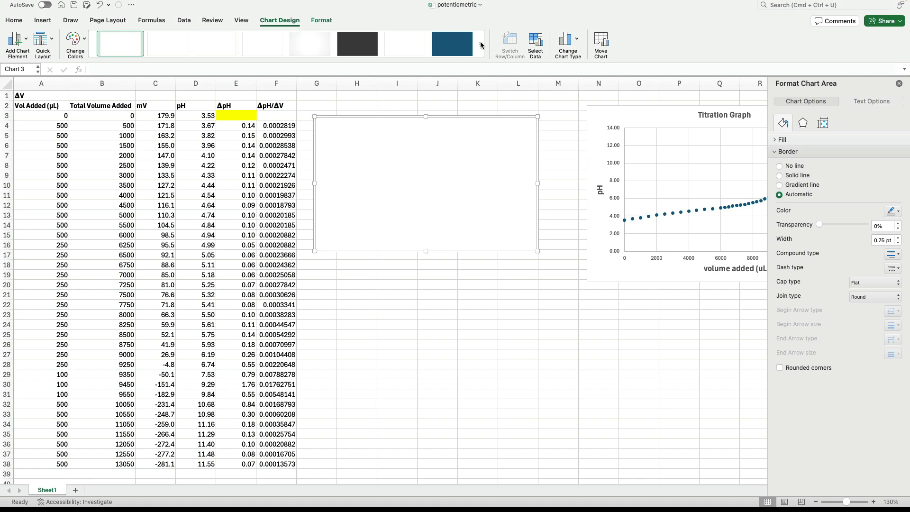
Step: Add a data series named First Derivative Graph to the empty scatter chart
click(536, 44)
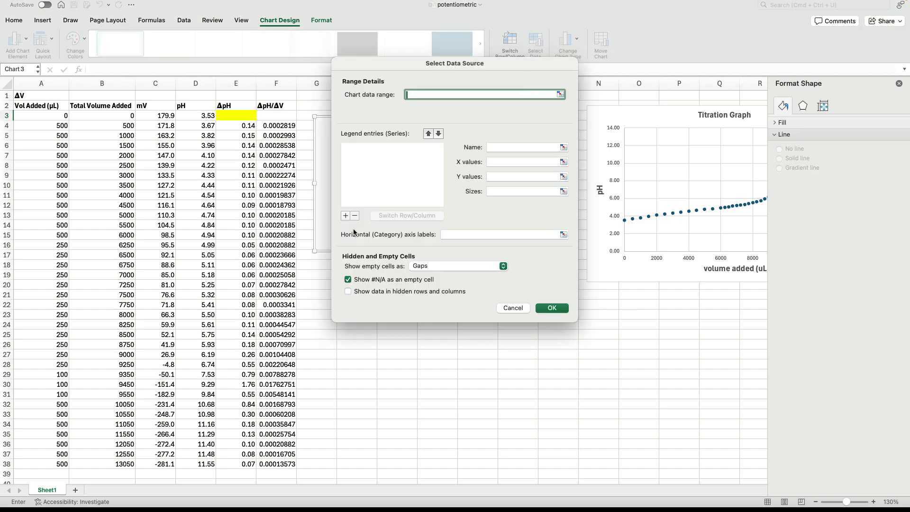
click(345, 216)
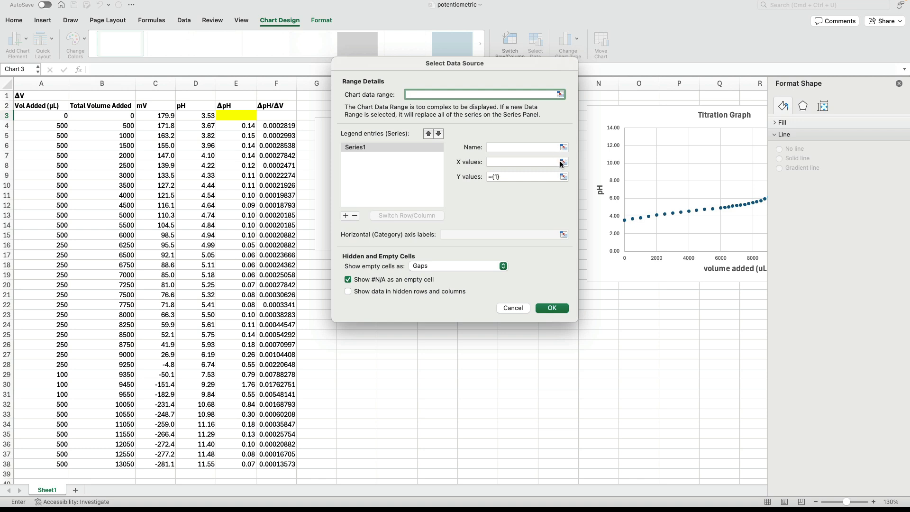
click(525, 148)
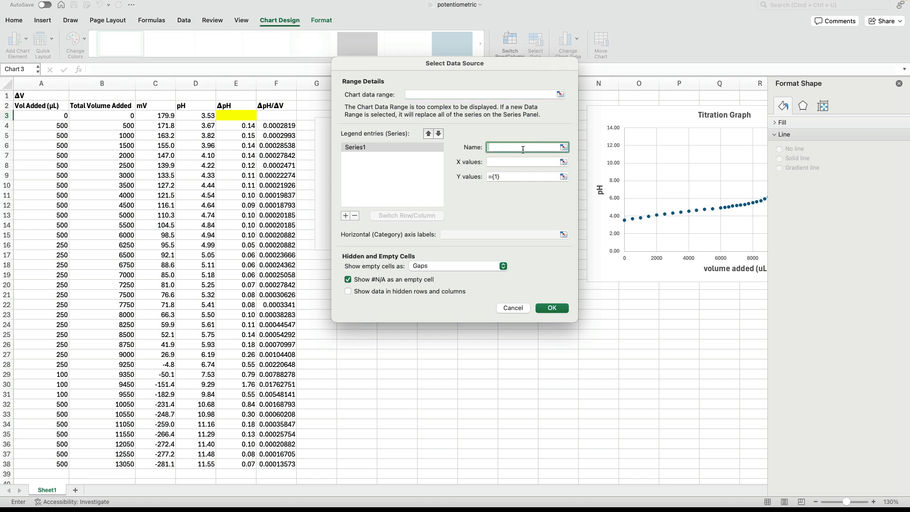
text(First Derivative Graph)
Step: Set the new series' X values to the total volumes added in B3:B38
click(563, 162)
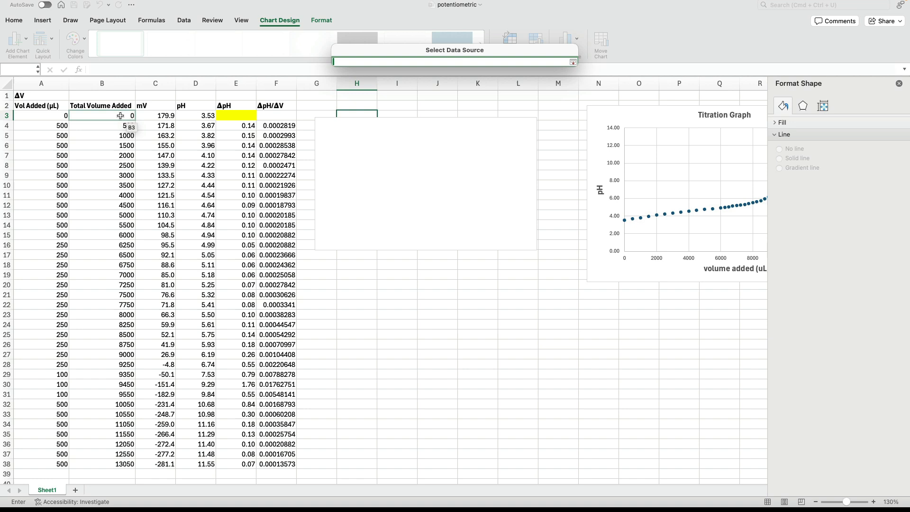
drag(121, 116, 119, 464)
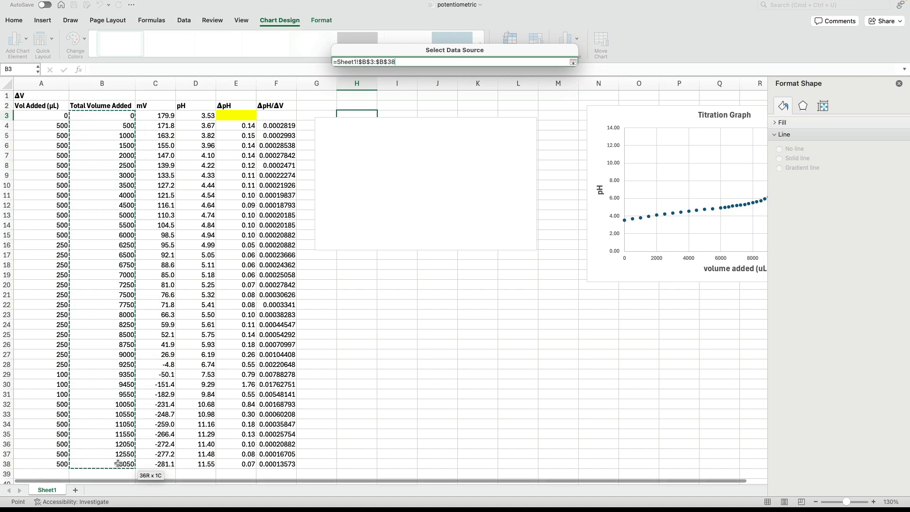
key(Return)
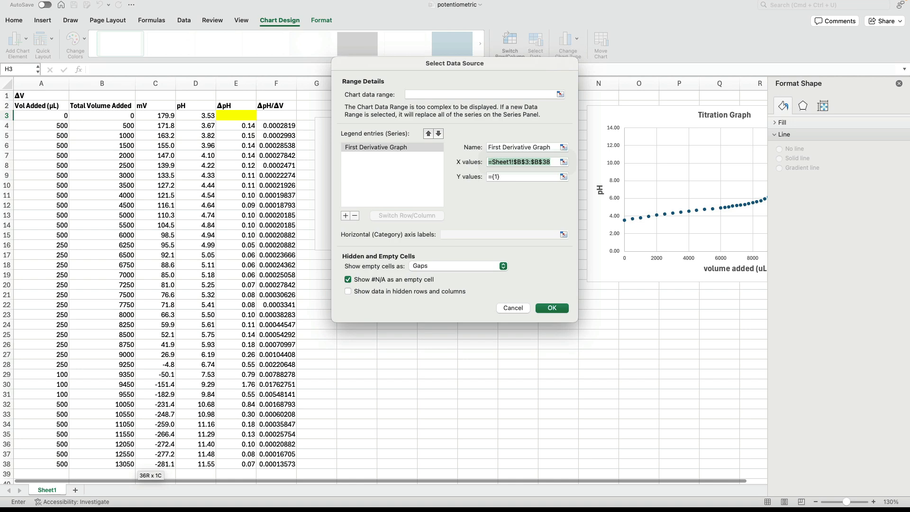
Step: Set the First Derivative Graph series' Y values to the ΔpH/ΔV cells F3:F38 and apply the chart's data source
click(564, 176)
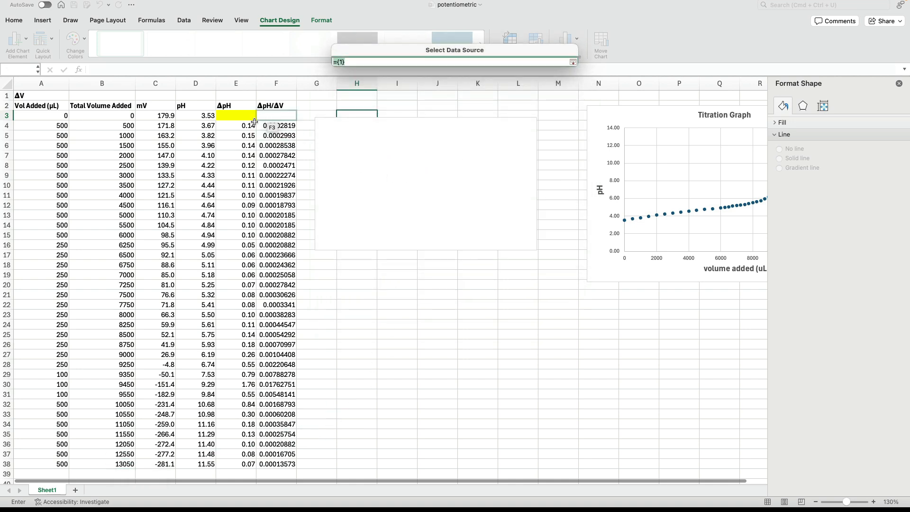
click(275, 116)
drag(275, 116, 260, 465)
key(Return)
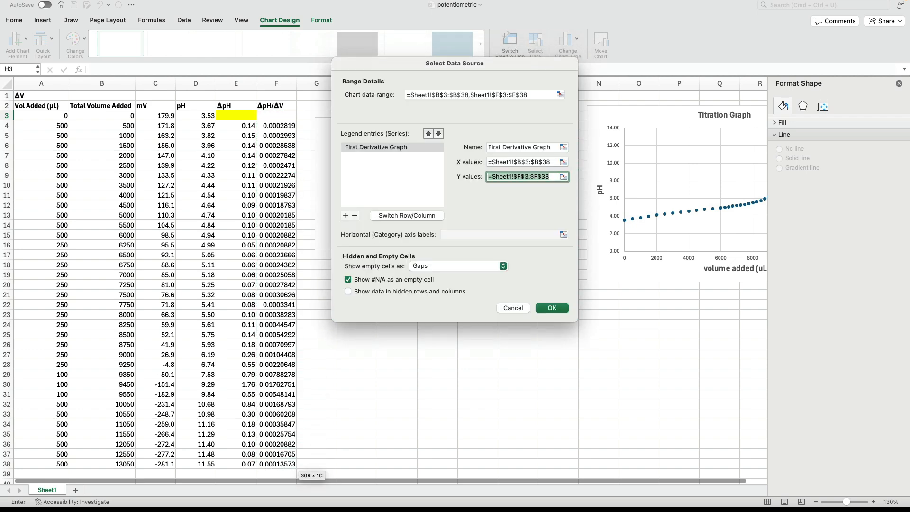
key(Return)
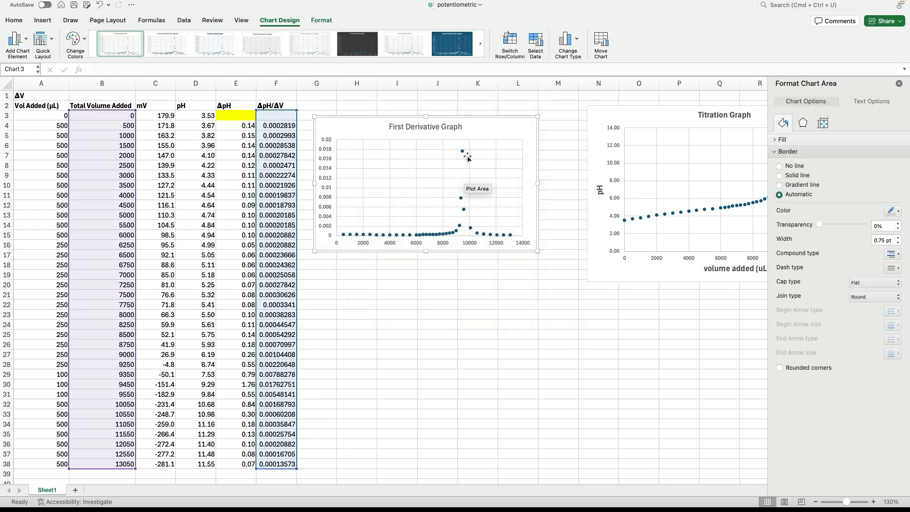
Step: Change the First Derivative Graph to a scatter chart with smooth lines and markers
click(460, 199)
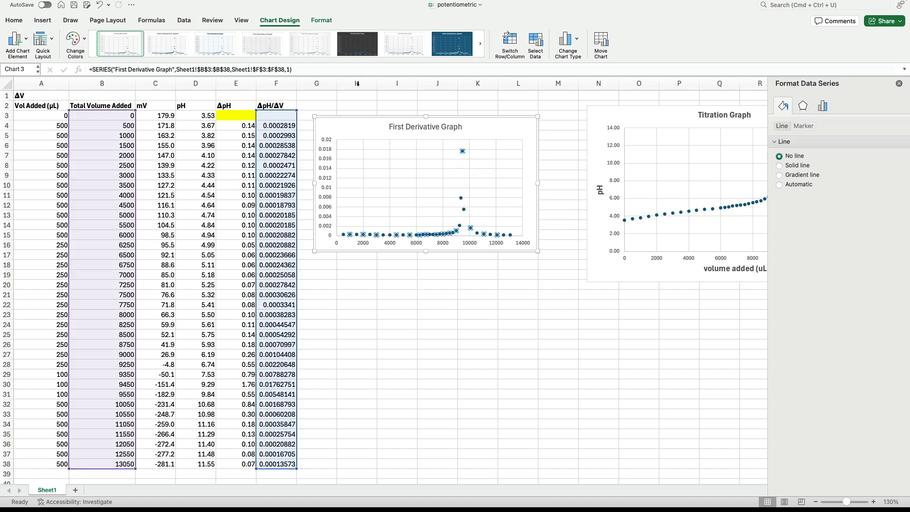
click(576, 44)
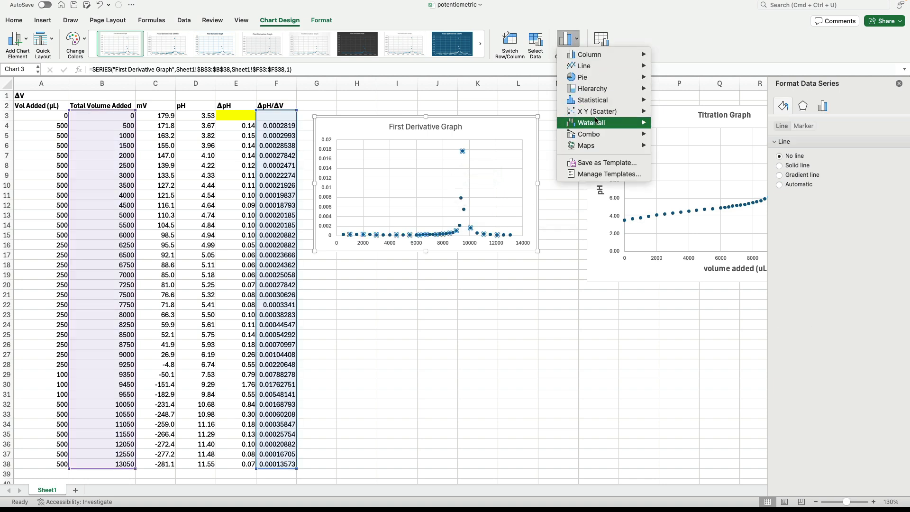
mouse_move(597, 116)
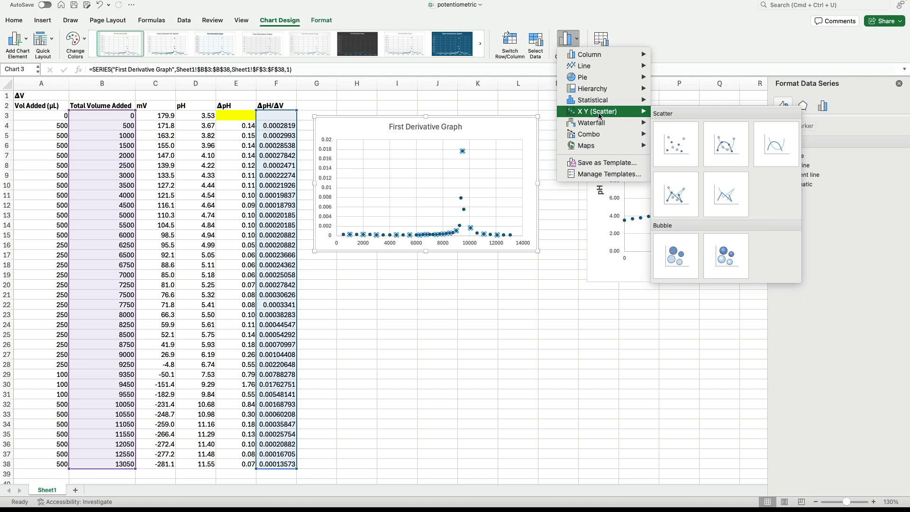
click(724, 145)
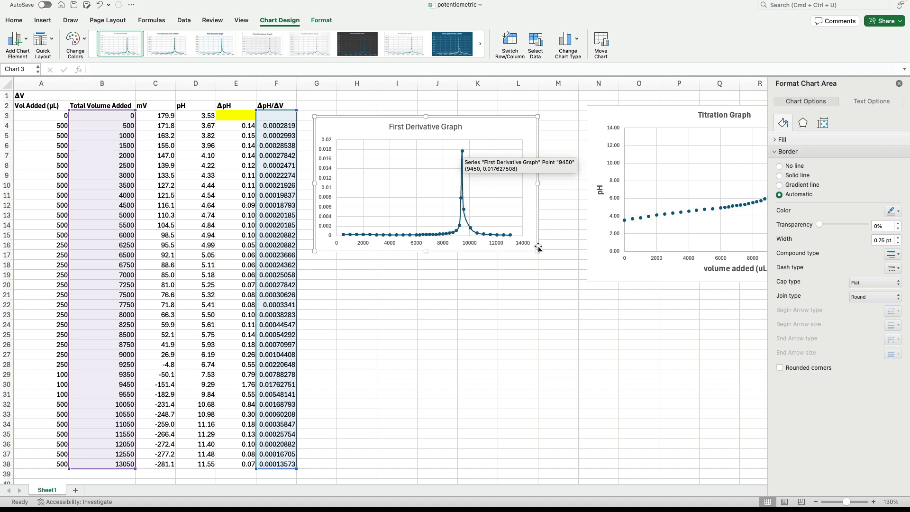
mouse_move(462, 152)
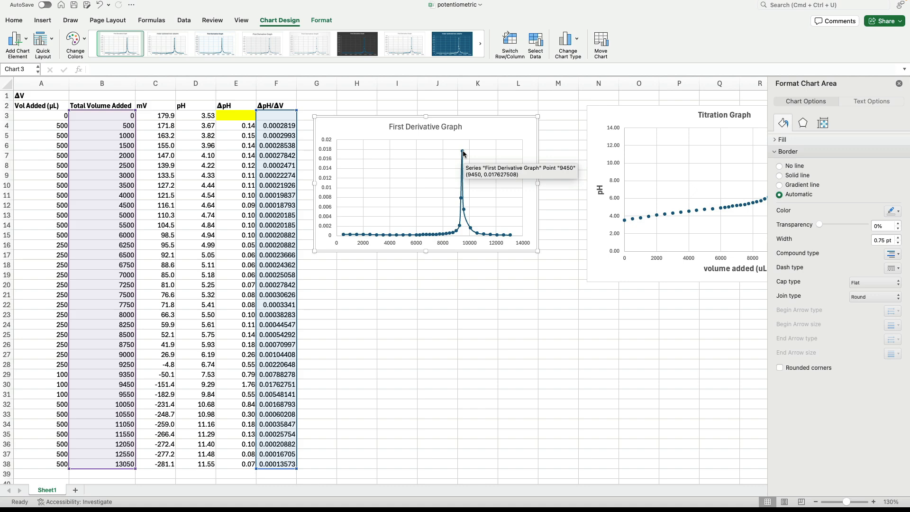
Step: Add the axis titles volume added and ΔpH/ΔV to the First Derivative Graph, formatting the vertical title as 14 pt bold
click(16, 43)
mouse_move(36, 67)
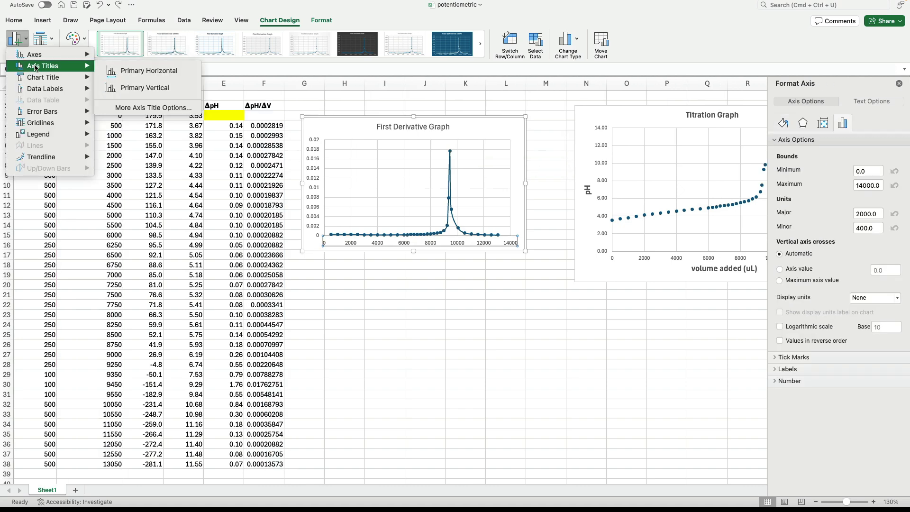
click(119, 71)
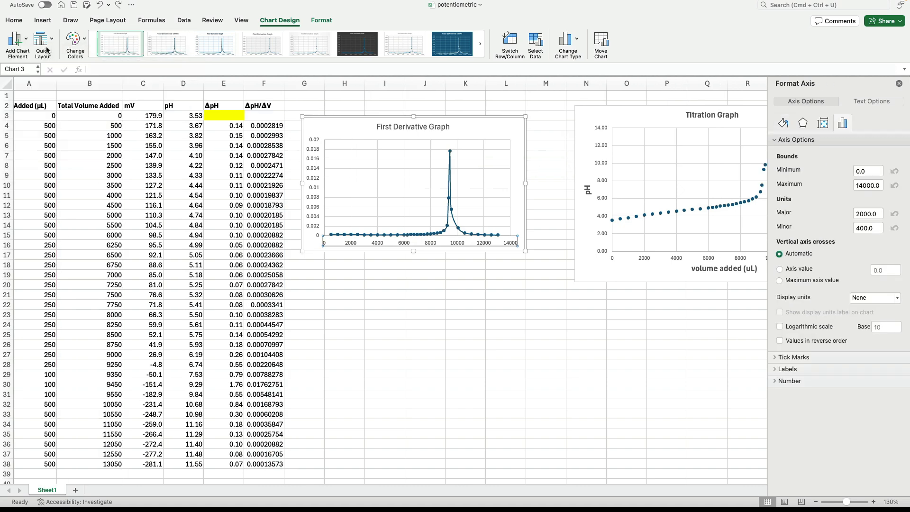
click(15, 39)
mouse_move(51, 72)
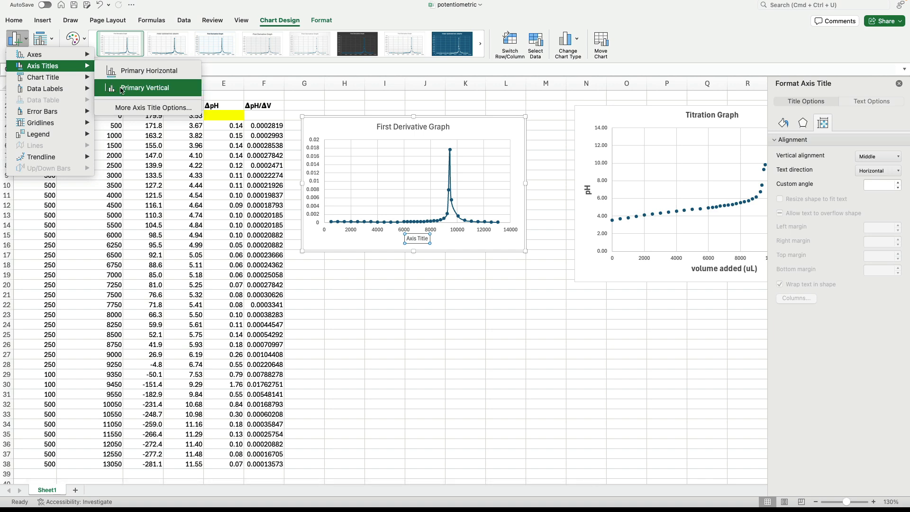
click(122, 90)
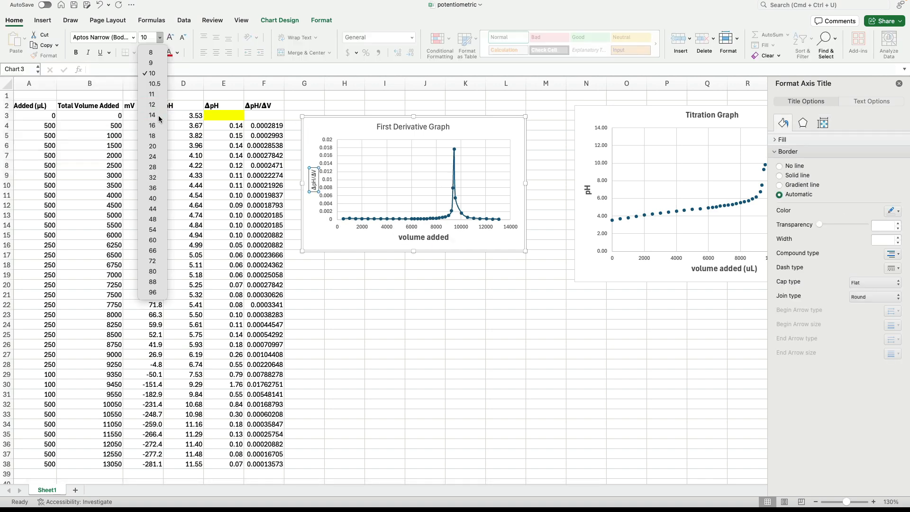
click(159, 117)
key(super+b)
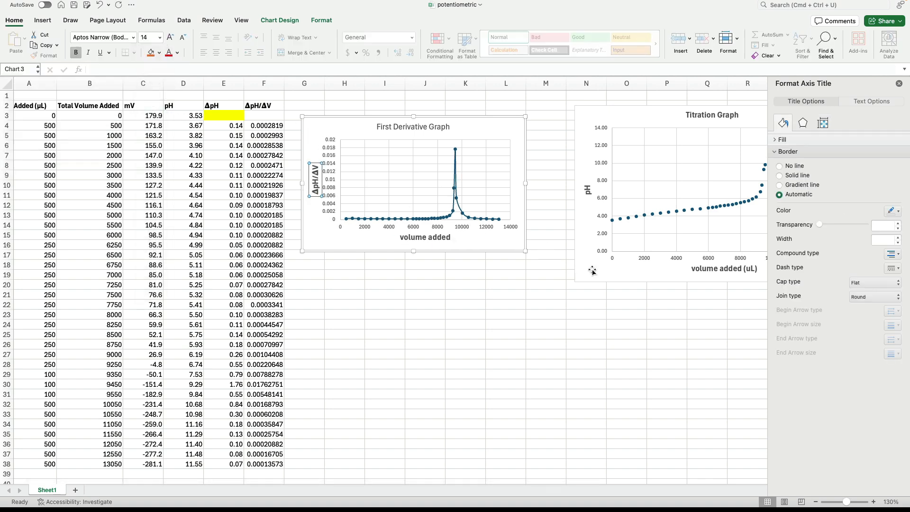
Step: Stack the Titration Graph beneath the First Derivative Graph and enlarge the derivative chart to match its width
drag(621, 120, 336, 310)
drag(356, 144, 351, 165)
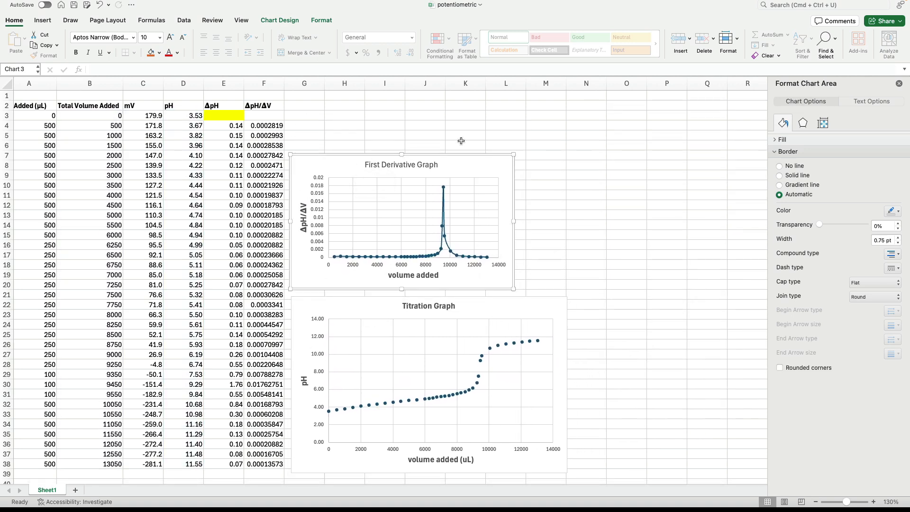
drag(513, 153, 567, 132)
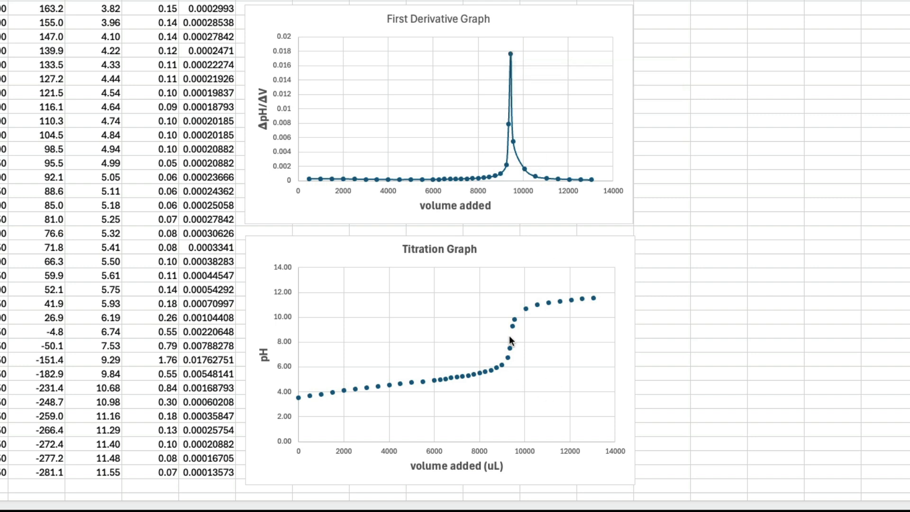
Step: Compare the points on the titration curve's steep rise with the peak of the first derivative curve
mouse_move(510, 350)
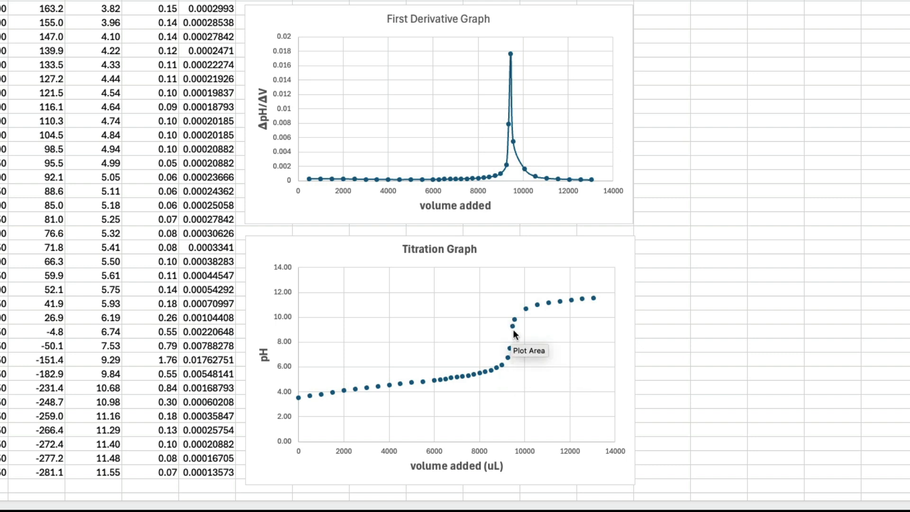
mouse_move(515, 331)
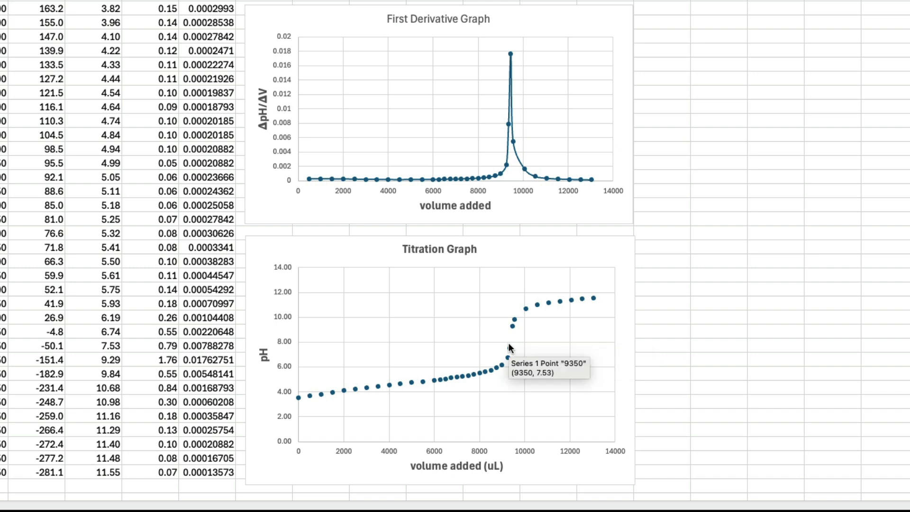
mouse_move(512, 55)
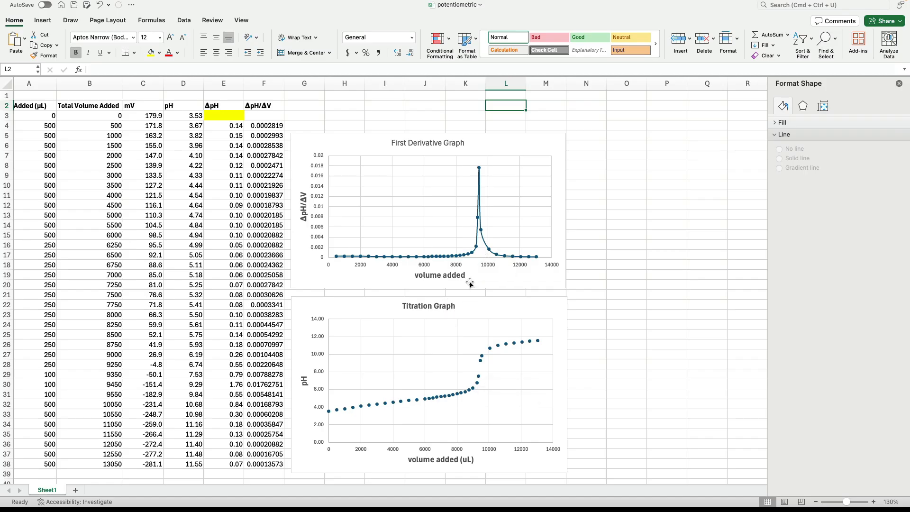
Step: Move the First Derivative Graph to start in column I at row 1, and the Titration Graph to column O near row 22
drag(483, 299, 658, 300)
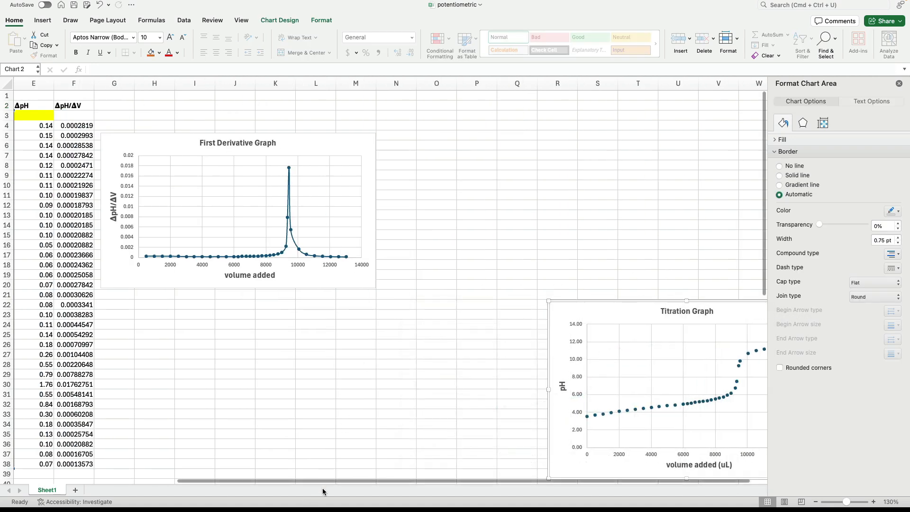
drag(324, 478, 265, 477)
click(334, 142)
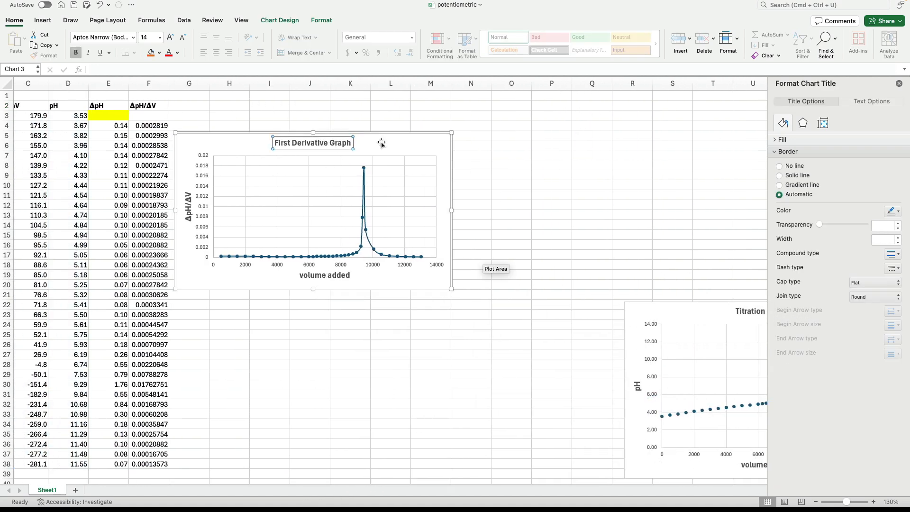
drag(379, 142, 384, 335)
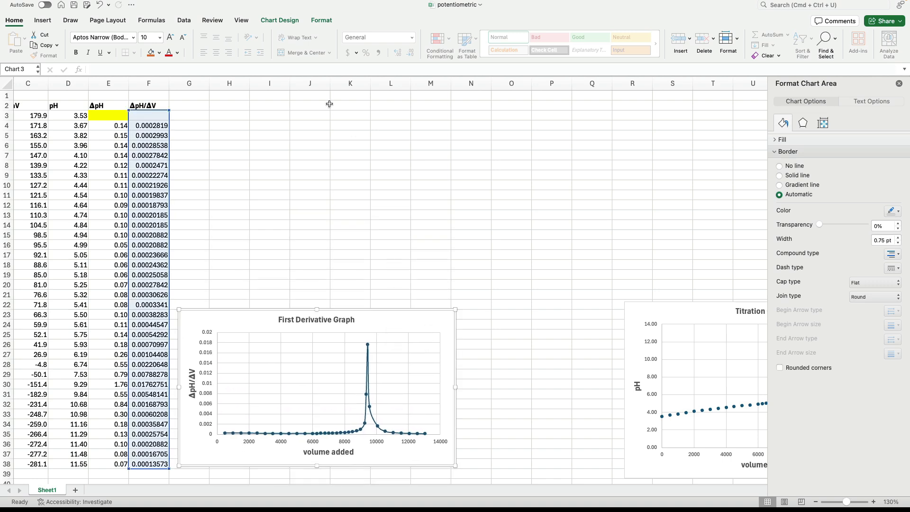
drag(259, 324, 347, 111)
click(266, 187)
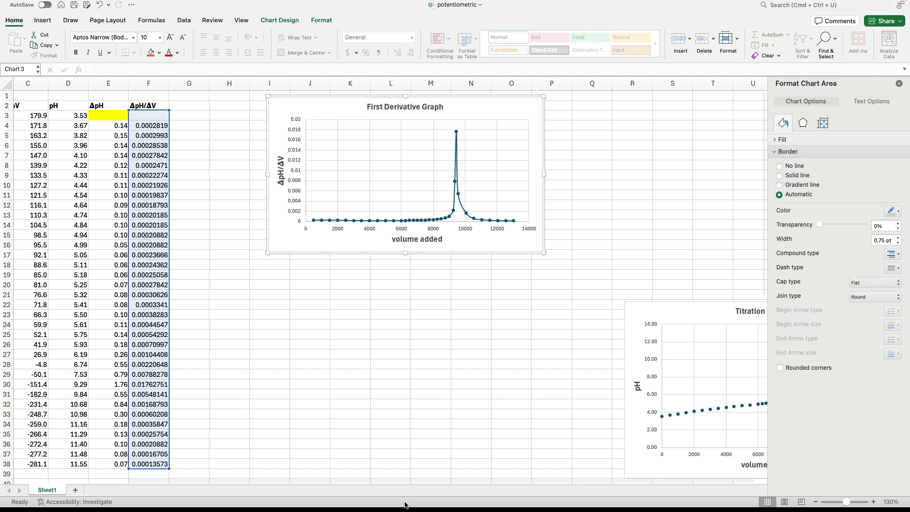
scroll(150, 479, right, 1)
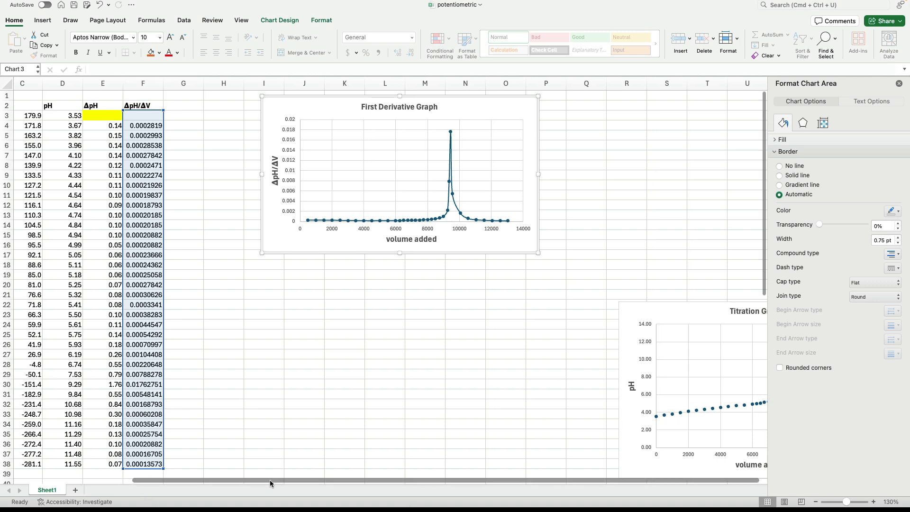
drag(648, 313, 520, 308)
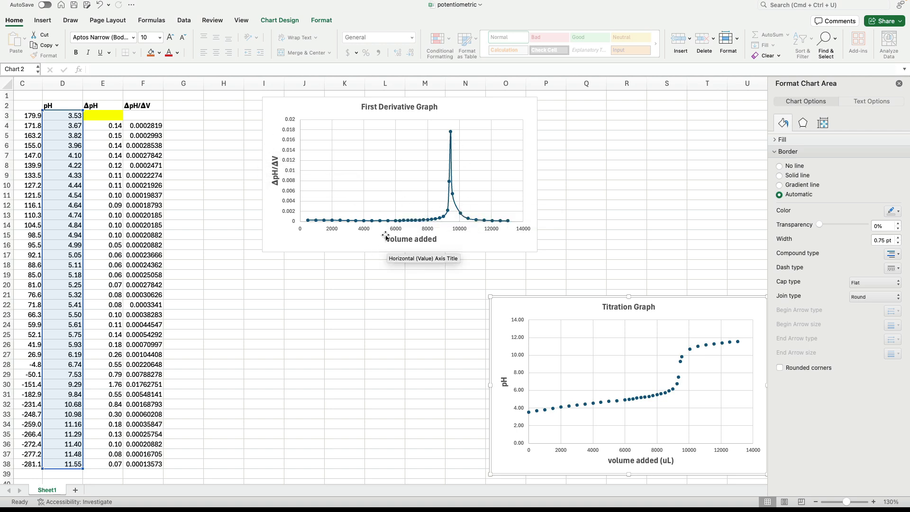
Step: Fill the empty cells F3, G3 and G4 with yellow
click(190, 105)
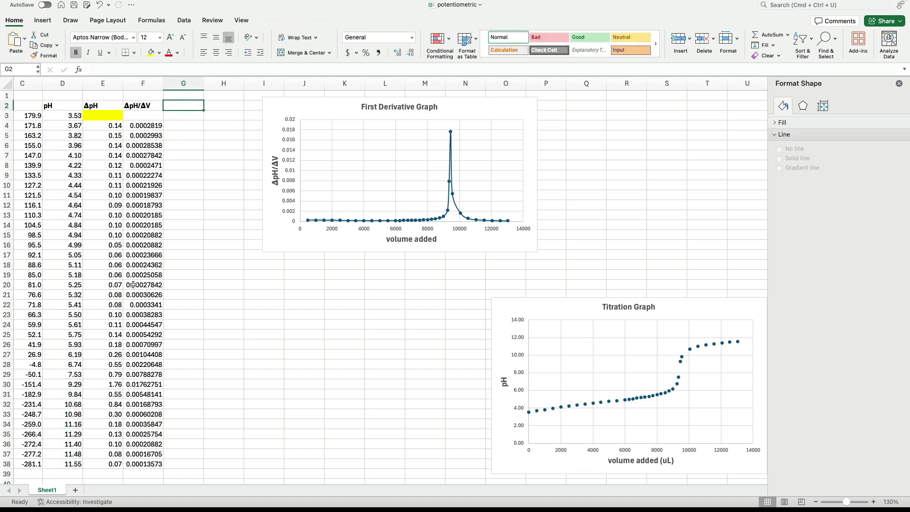
drag(147, 115, 167, 115)
click(150, 54)
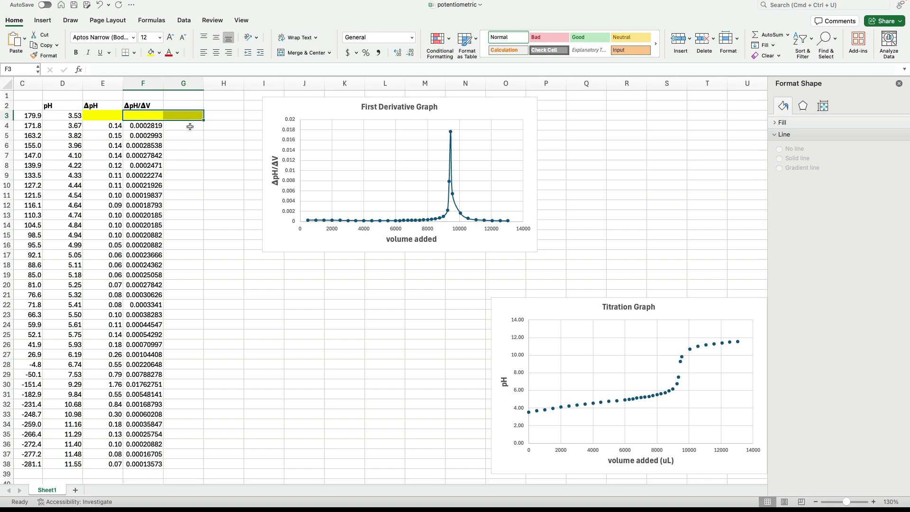
click(152, 124)
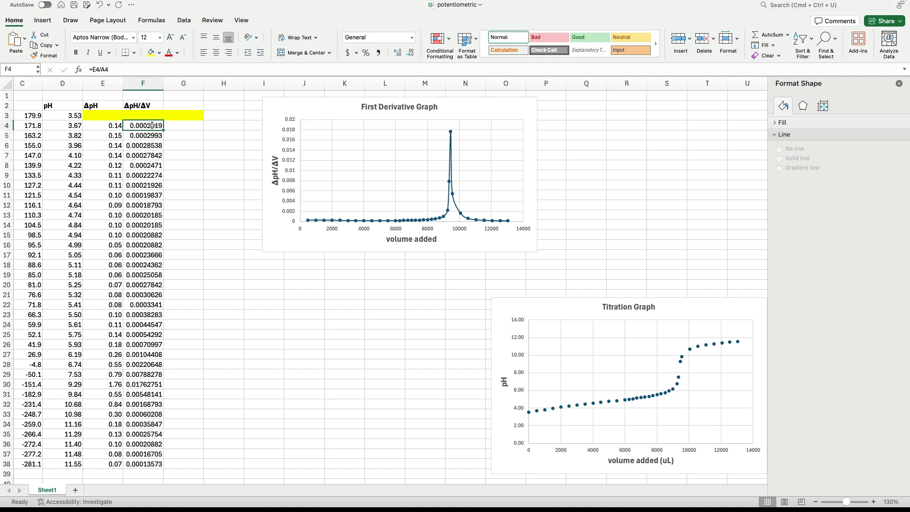
click(178, 124)
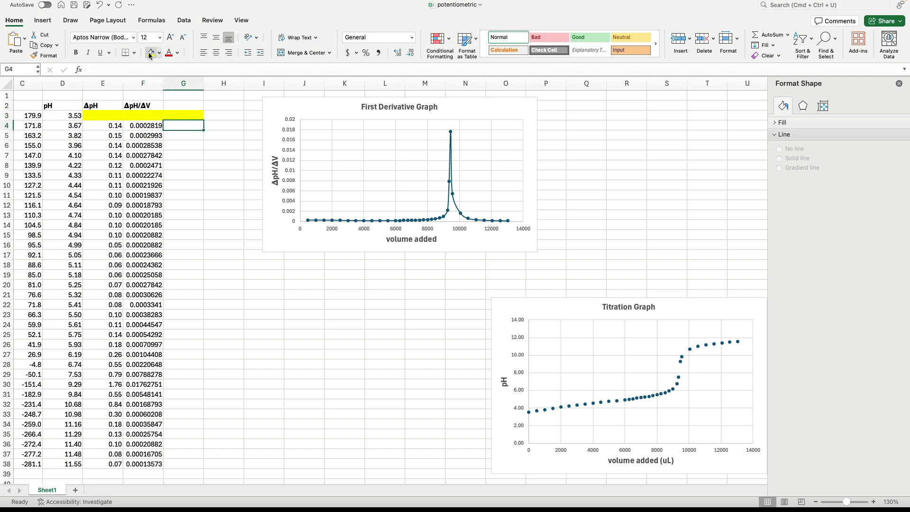
key(super+y)
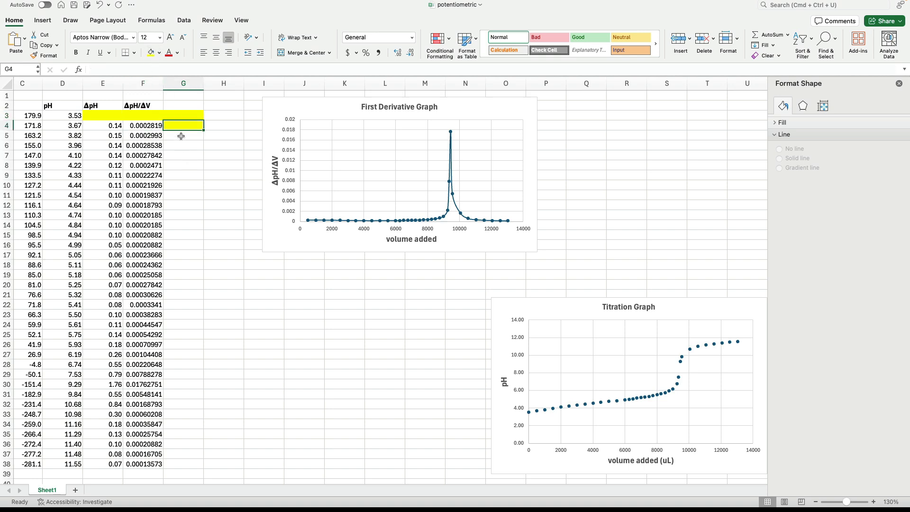
Step: Enter the column header Δ(ΔpH/ΔV) in G2
double_click(169, 106)
text(Δ(ΔpH/ΔV))
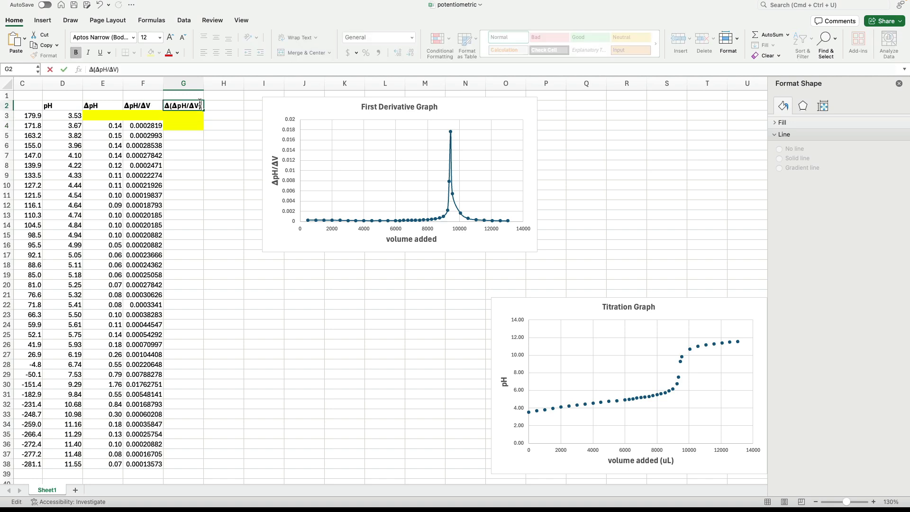
click(207, 131)
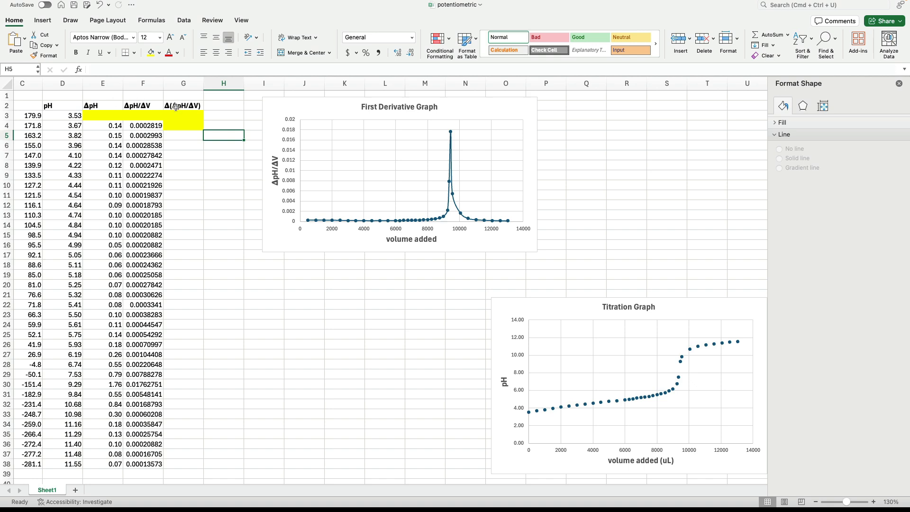
Step: Calculate Δ(ΔpH/ΔV) in G5 with the formula =F5-F4 and fill it down to G38
click(190, 135)
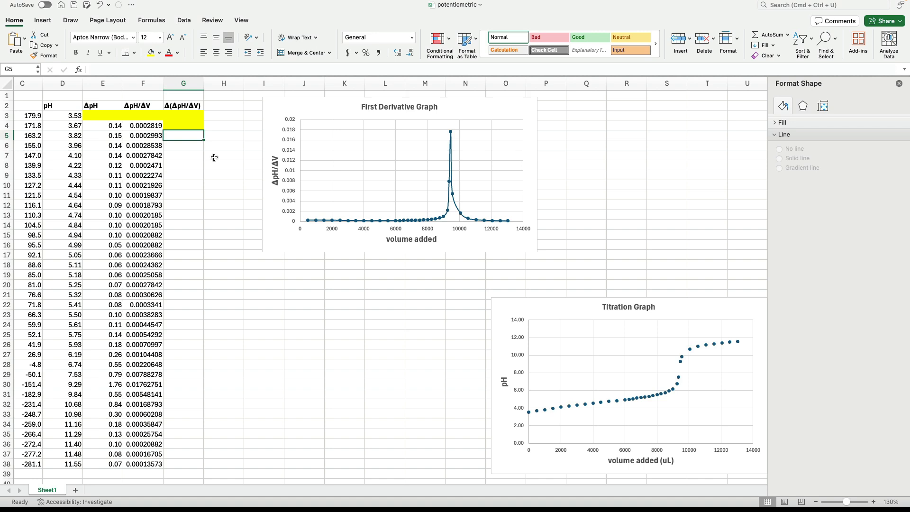
text(=)
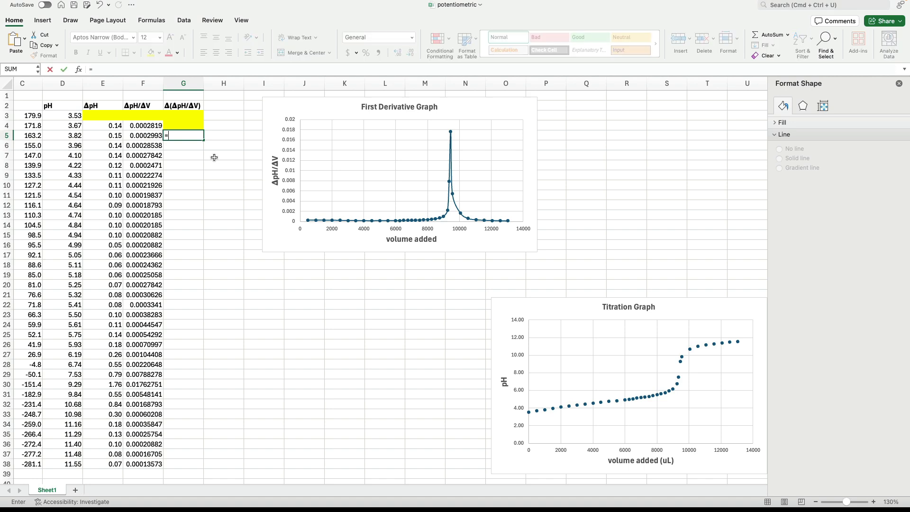
click(150, 136)
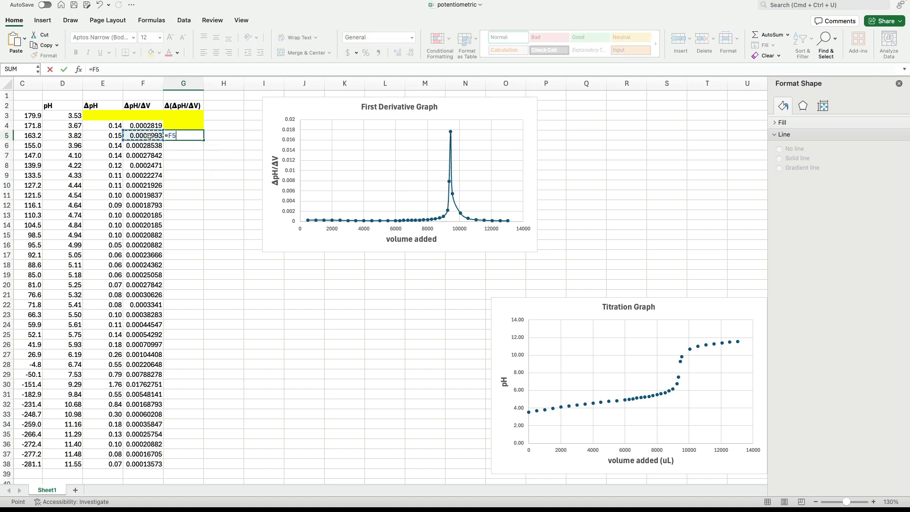
text(-)
click(150, 125)
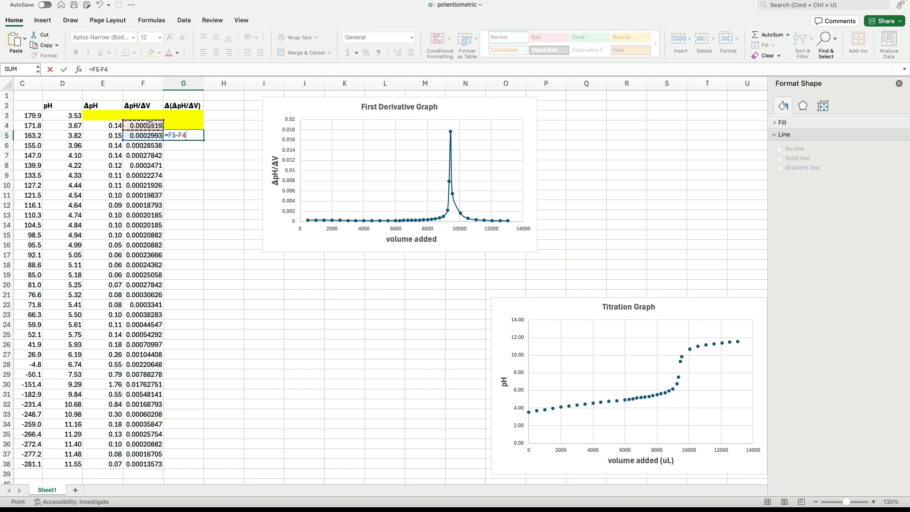
key(Return)
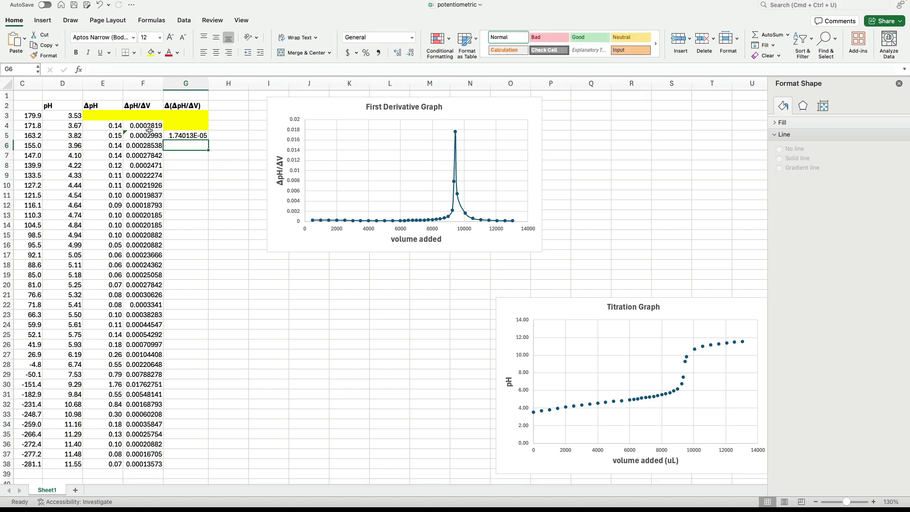
click(193, 137)
drag(208, 138, 198, 468)
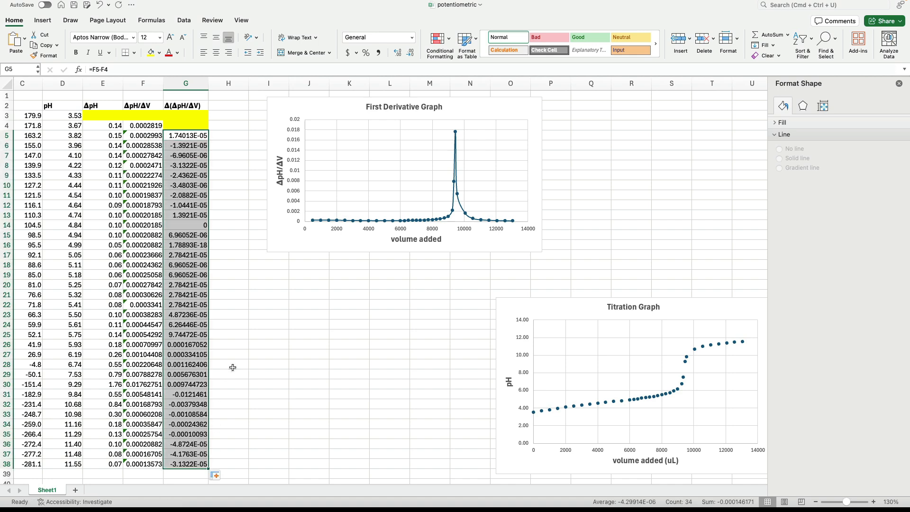
Step: Enter the column header Δ(ΔpH/ΔV)/ΔV in H2 and move the First Derivative Graph about two columns away from the data
click(227, 109)
drag(290, 106, 376, 110)
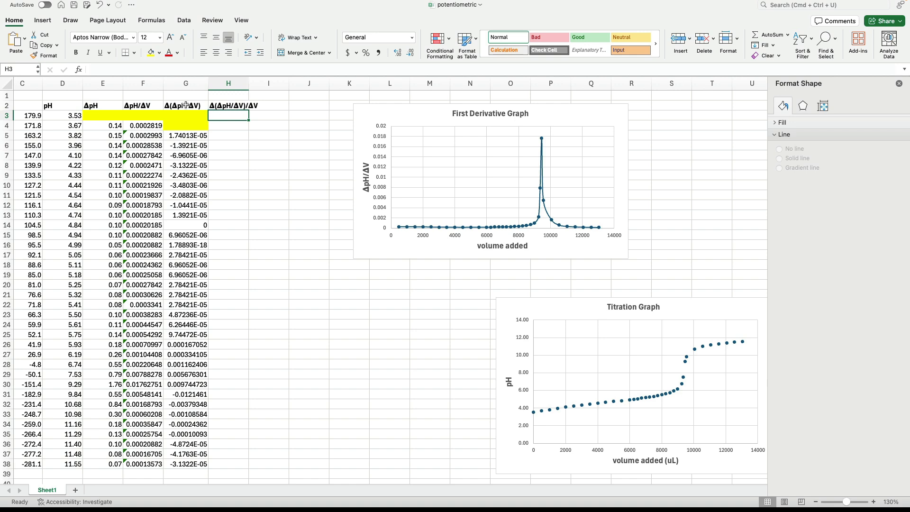
Step: Calculate the second derivative in H5 with the formula =G5/A5
click(223, 136)
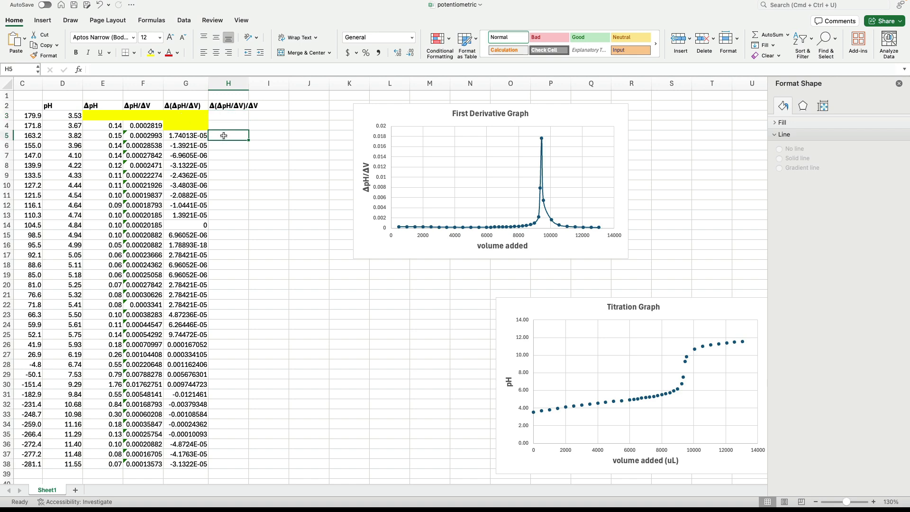
text(=)
click(197, 136)
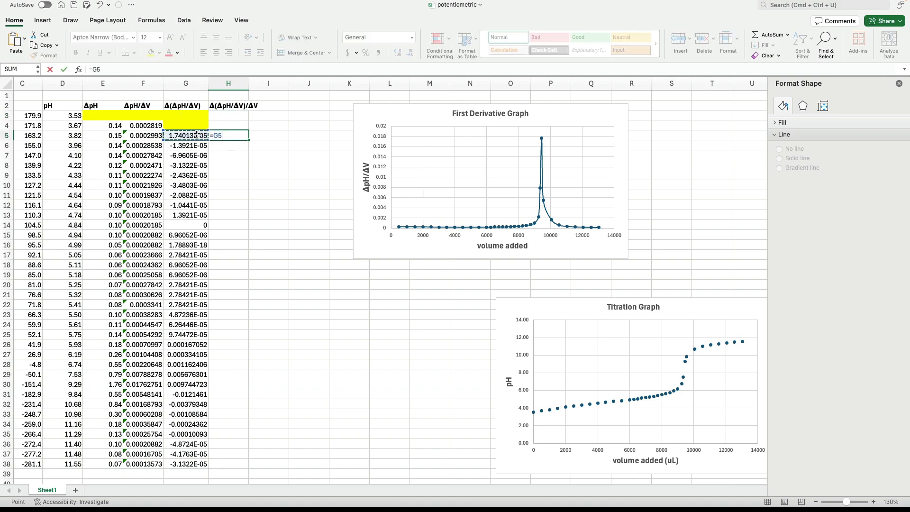
text(/)
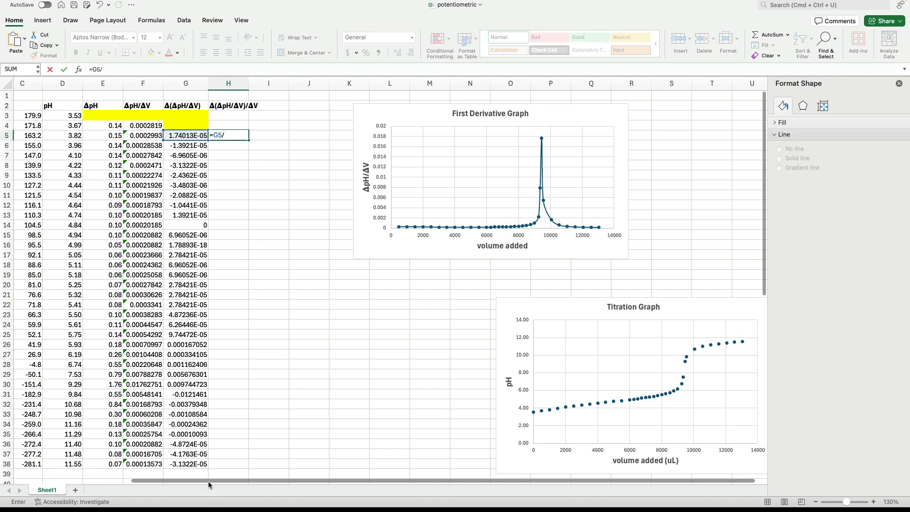
drag(208, 481, 92, 481)
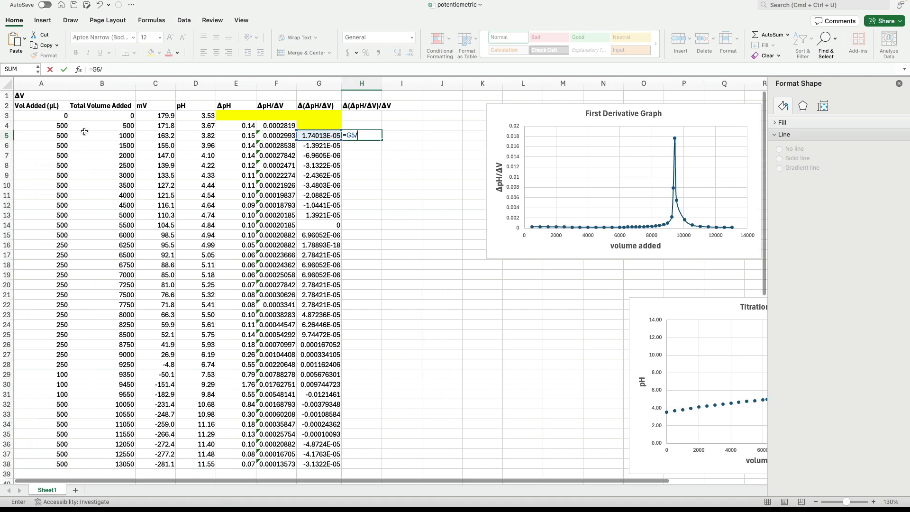
click(55, 135)
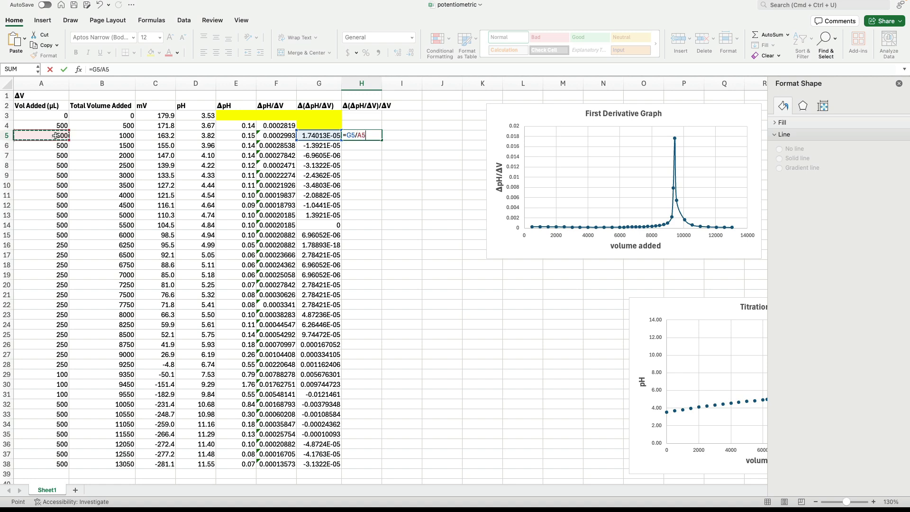
key(Return)
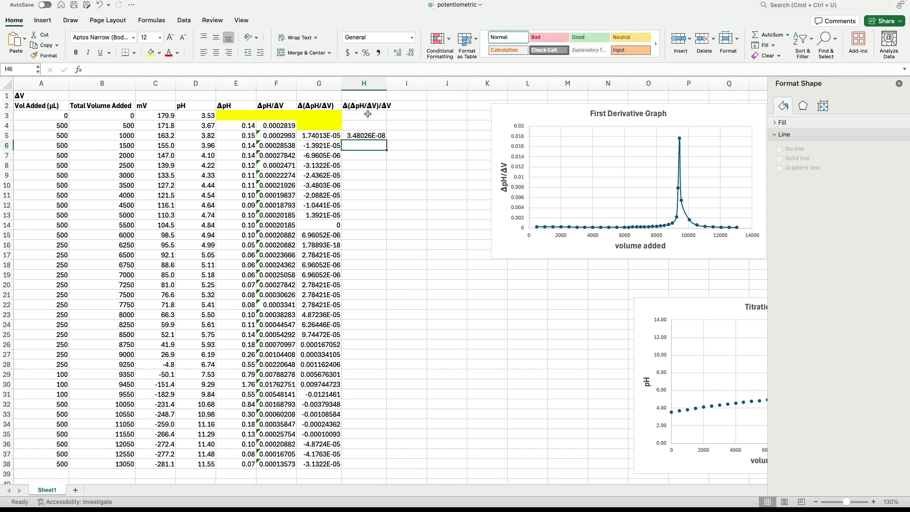
Step: Fill the empty cells H3:H4 with yellow and copy the H5 formula down to H38
drag(367, 116, 366, 127)
click(151, 52)
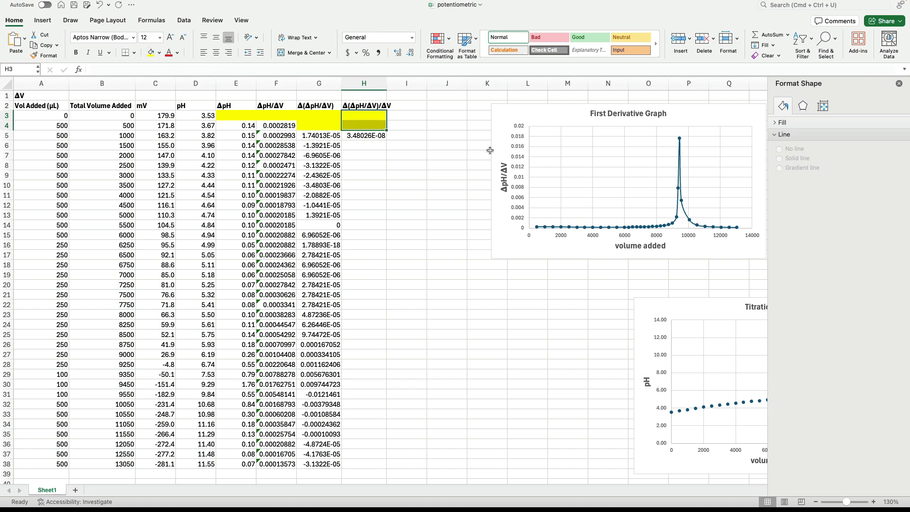
click(375, 136)
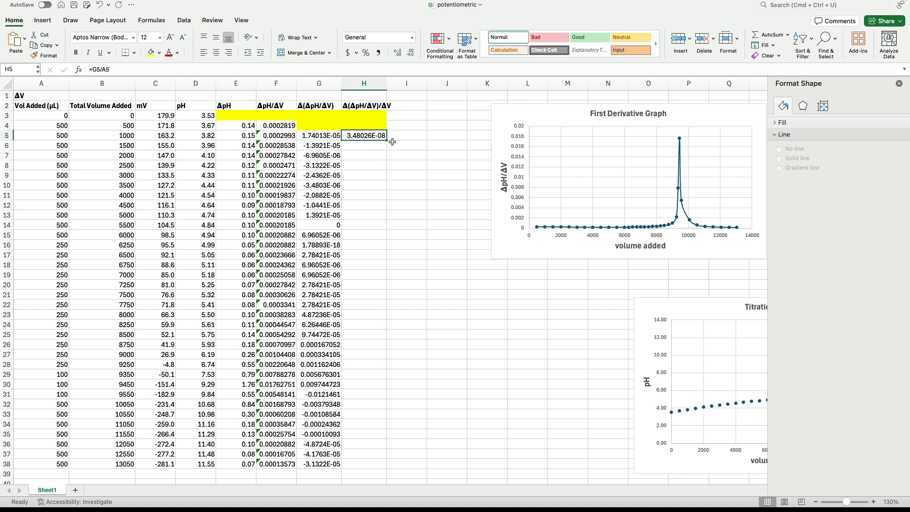
drag(387, 141, 380, 471)
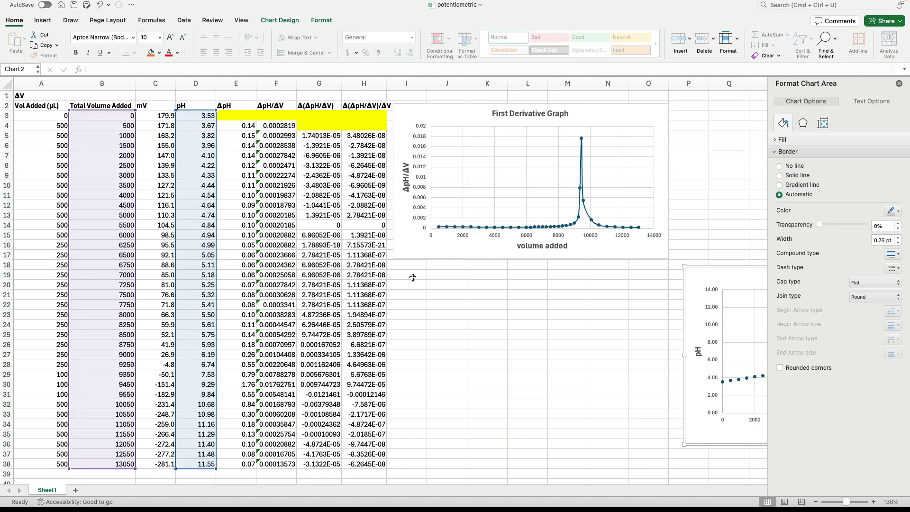
Step: Insert a blank scatter chart and place it directly below the First Derivative Graph, starting at column I
click(413, 278)
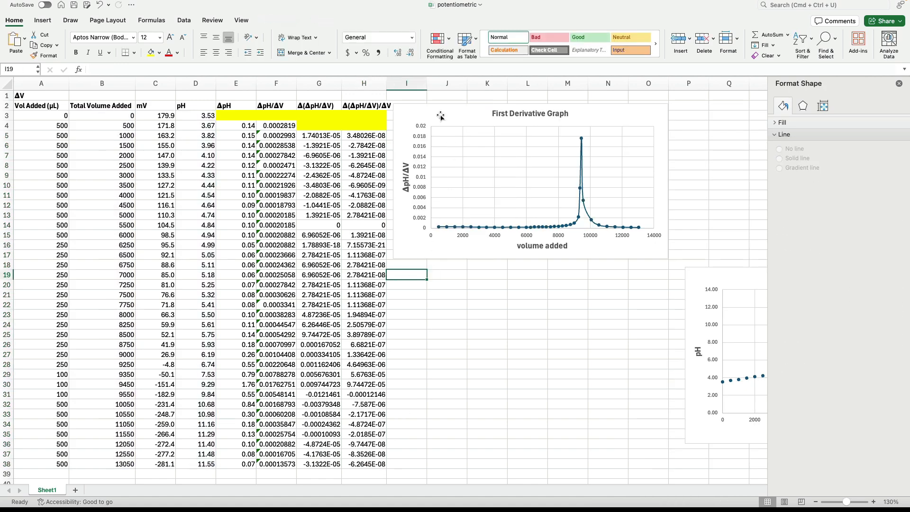
click(443, 275)
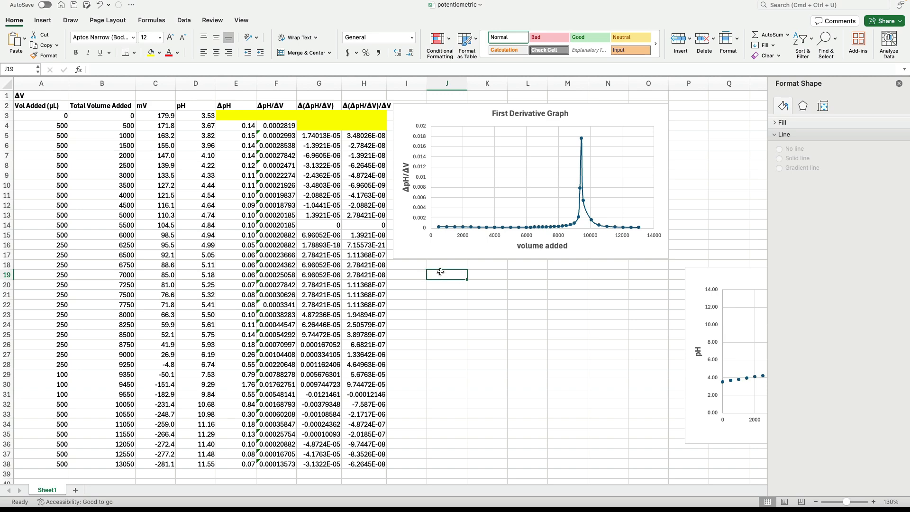
click(42, 21)
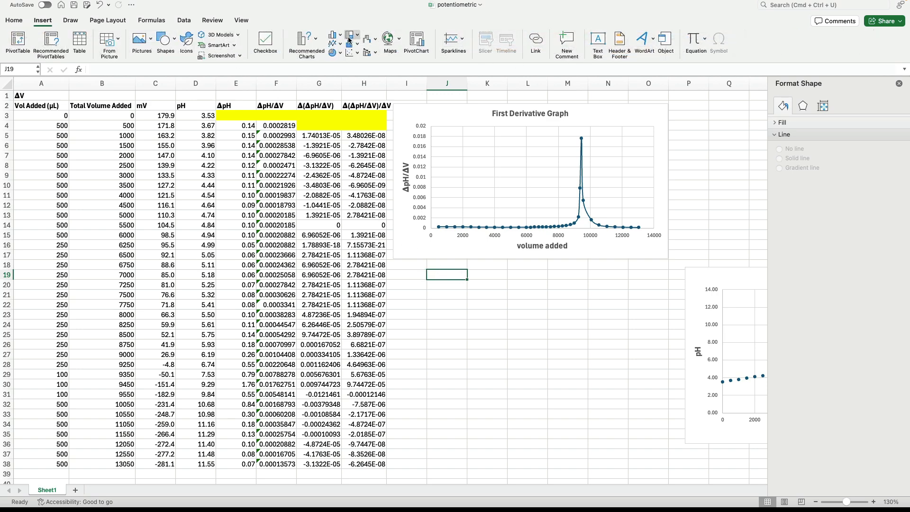
click(353, 53)
click(369, 96)
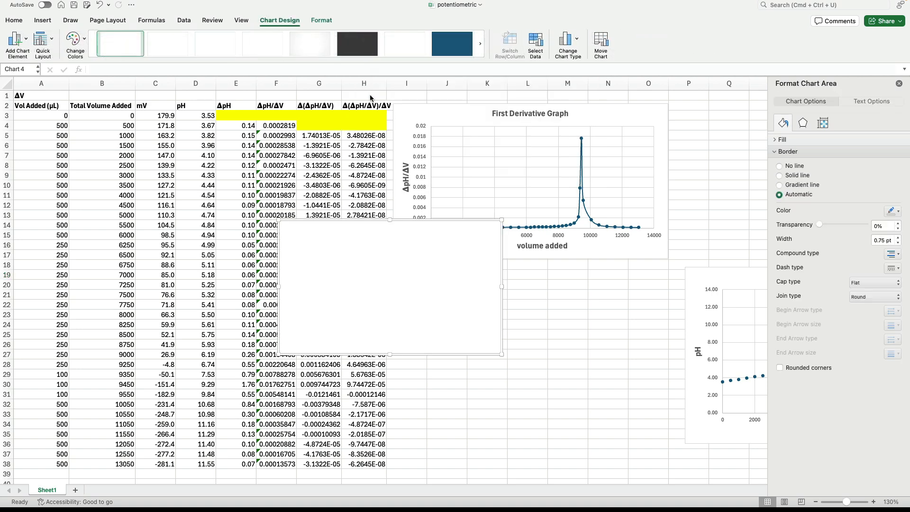
drag(428, 219, 542, 267)
Step: Add a data series to the blank chart with X values B5:B38 and Y values H5:H38
click(535, 45)
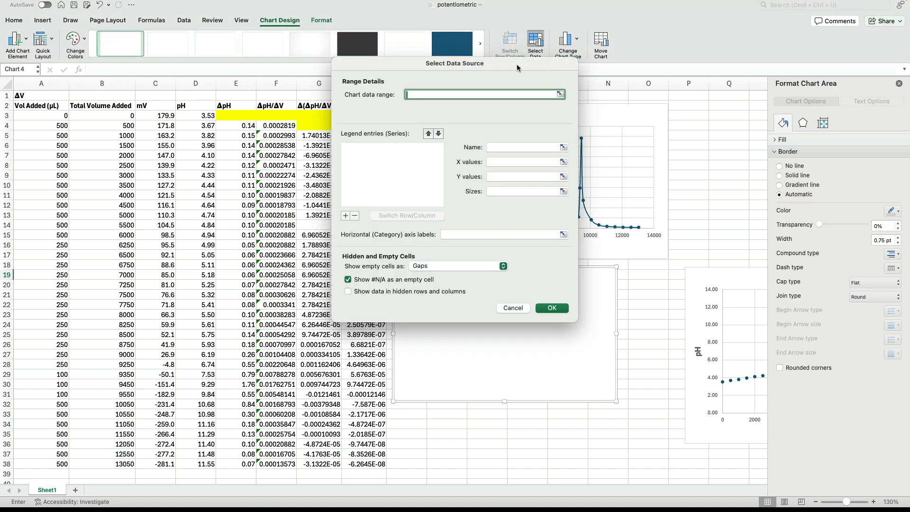
click(346, 216)
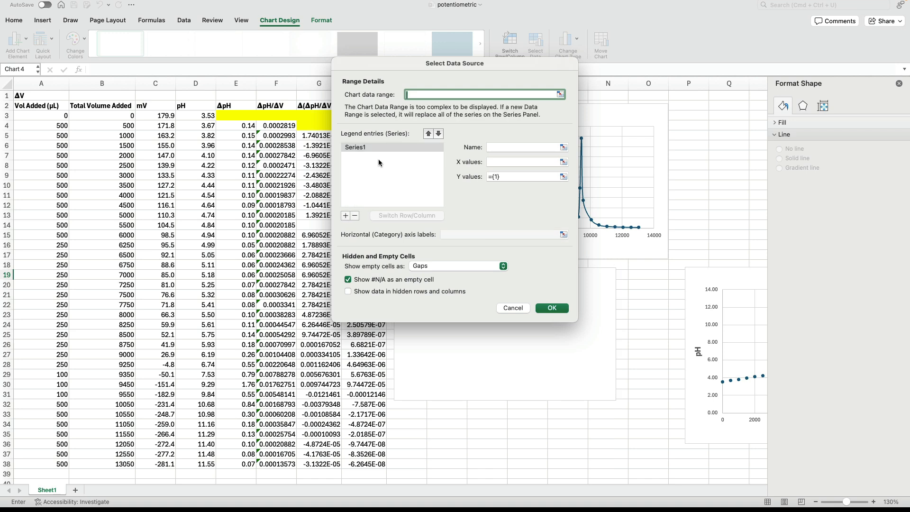
click(564, 162)
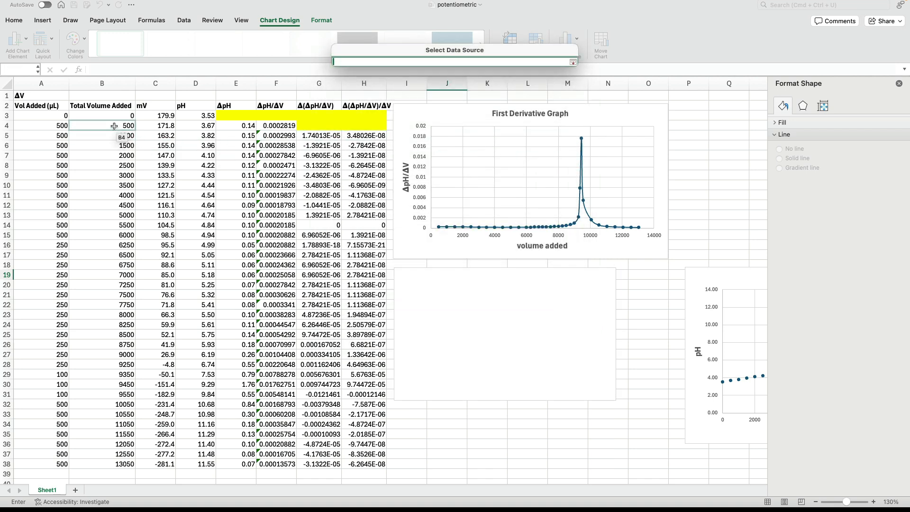
drag(118, 136, 115, 459)
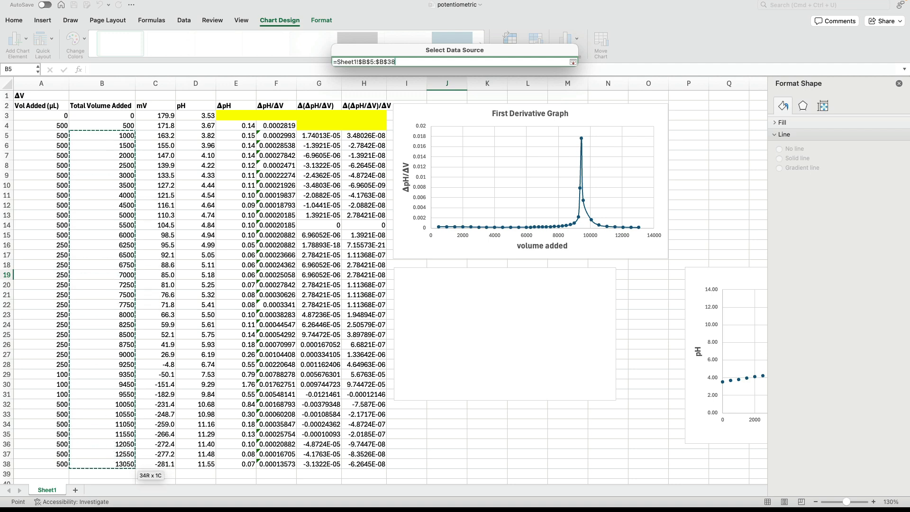
key(Return)
click(563, 176)
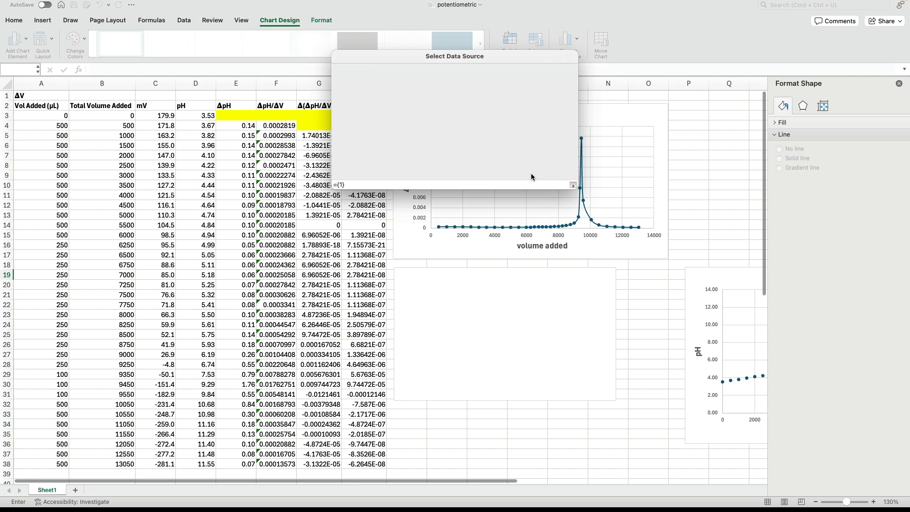
drag(364, 136, 353, 465)
key(Return)
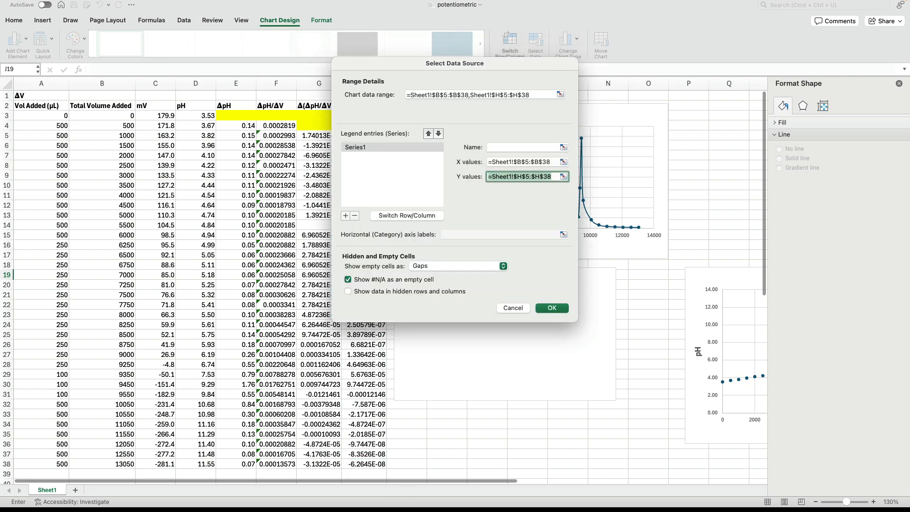
key(Return)
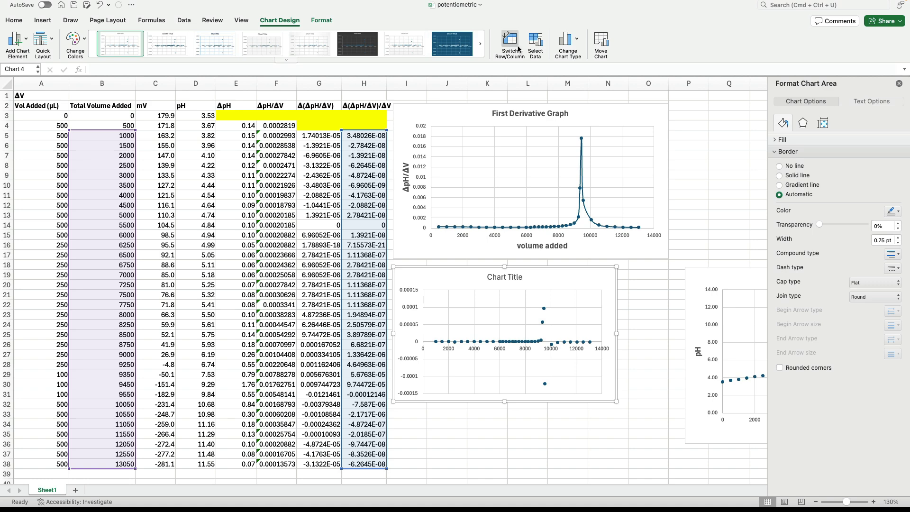
Step: Change the new chart's type to a scatter with smooth lines and markers
click(572, 42)
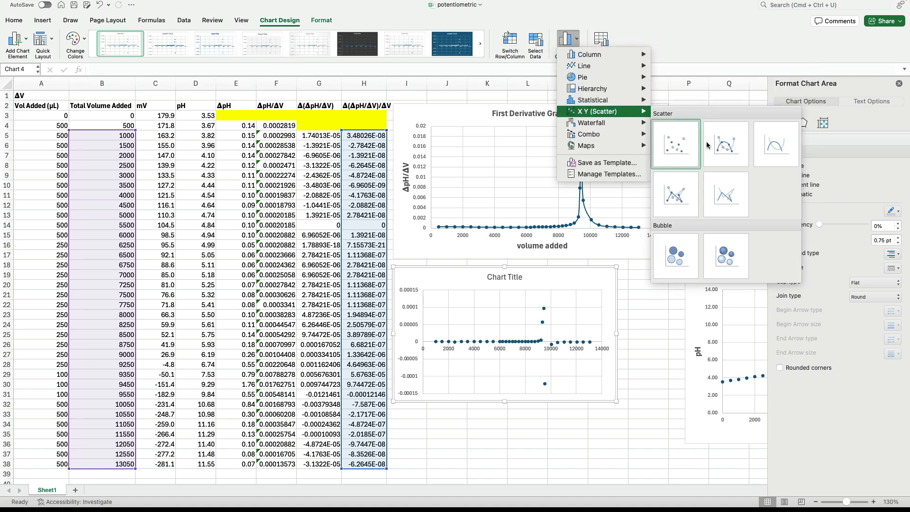
click(717, 147)
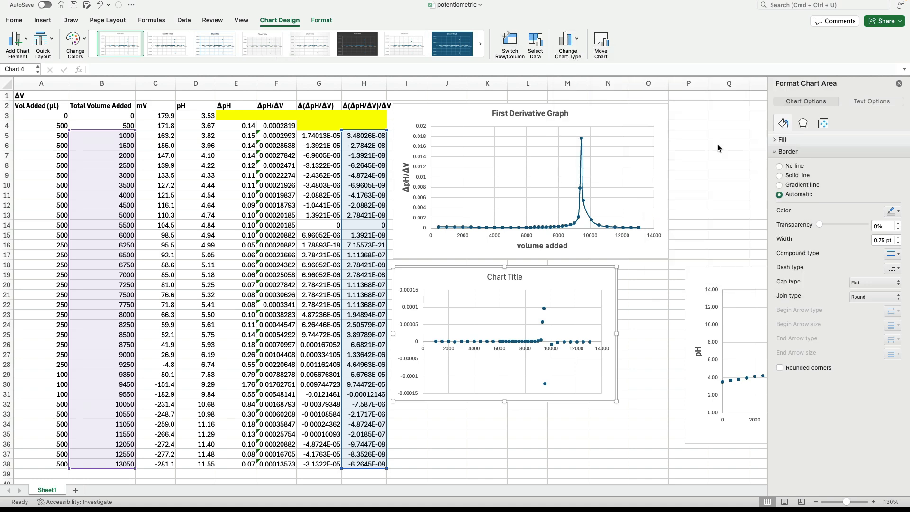
click(670, 323)
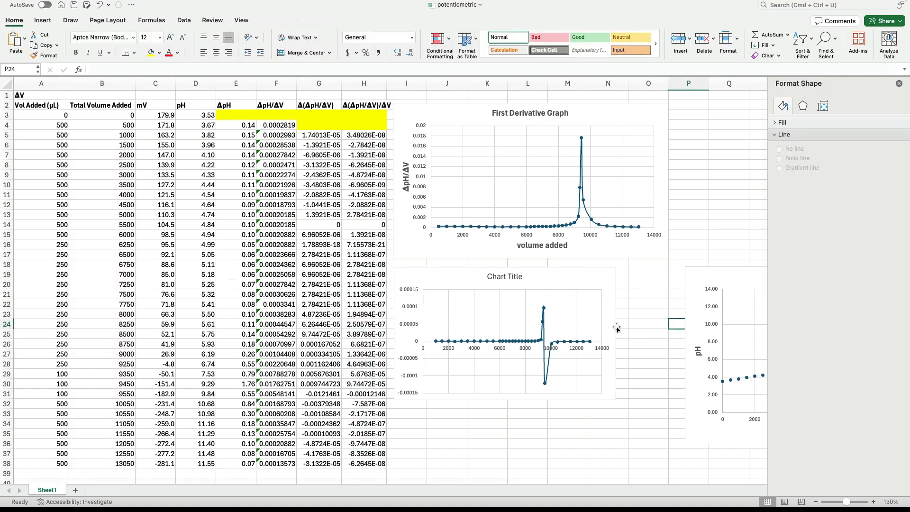
Step: Title the new chart Second Derivative Graph and enlarge it to about the width of the First Derivative Graph
scroll(616, 326, down, 1)
click(504, 272)
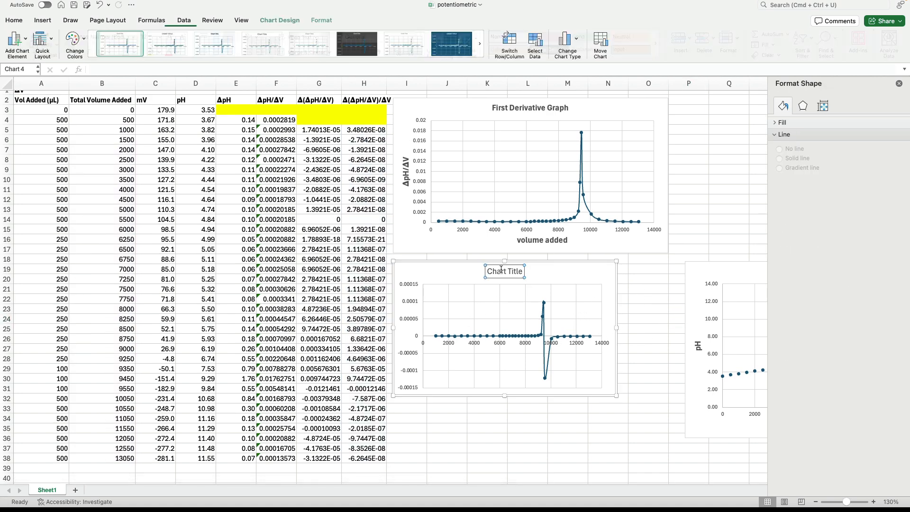
click(502, 273)
text(S)
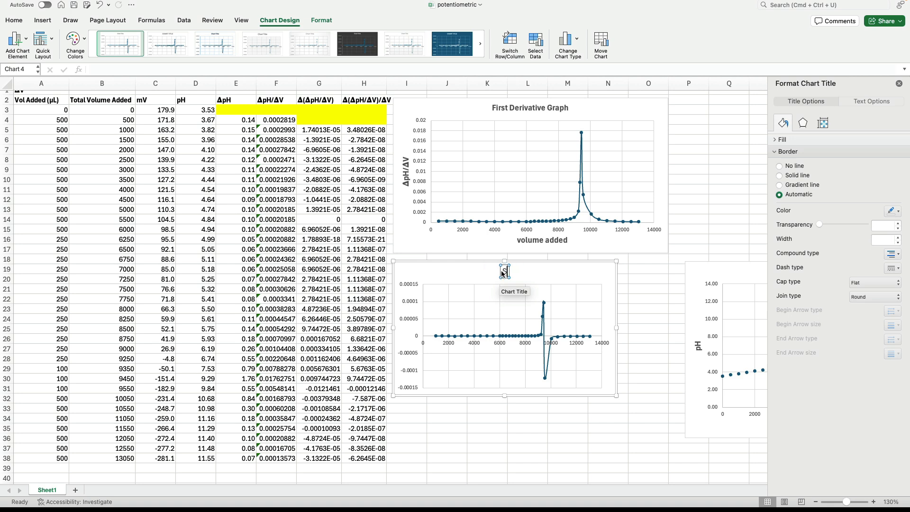
text(econd Der)
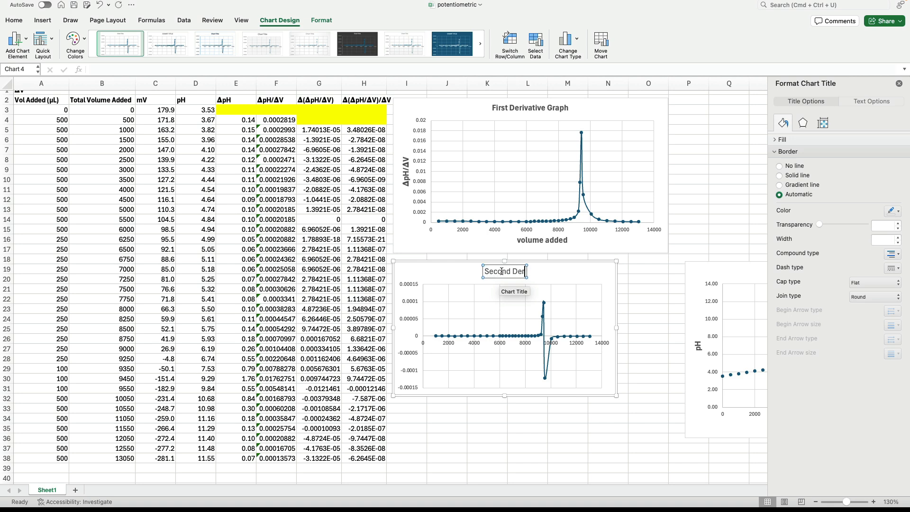
text(ivative Graph)
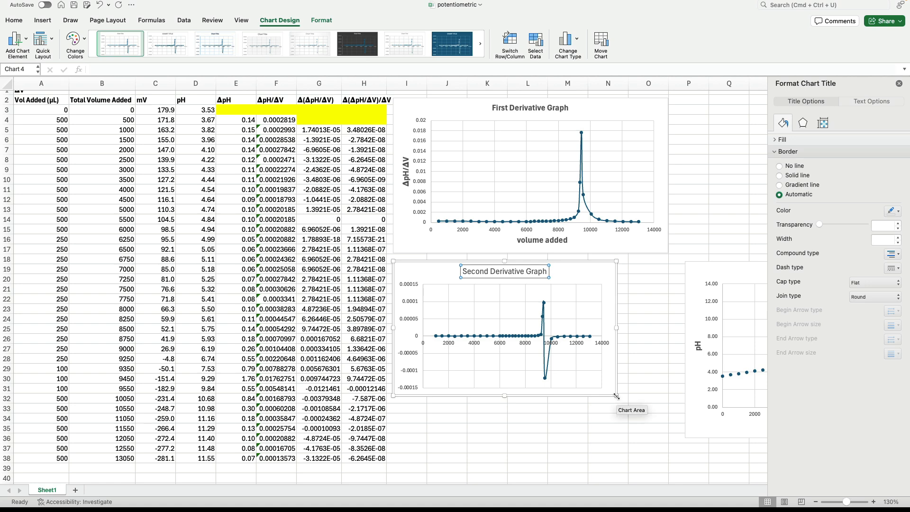
drag(616, 395, 670, 415)
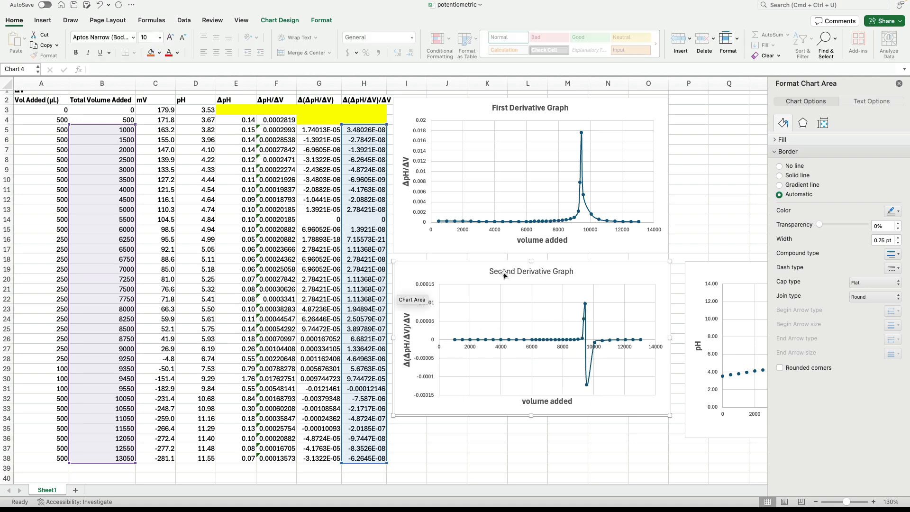
Step: Make the Second Derivative Graph's chart title bold
click(504, 272)
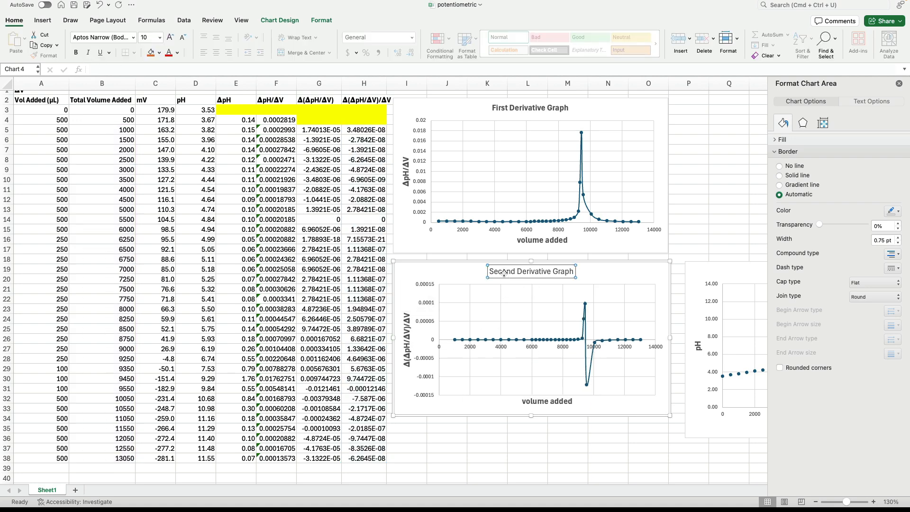
key(super+b)
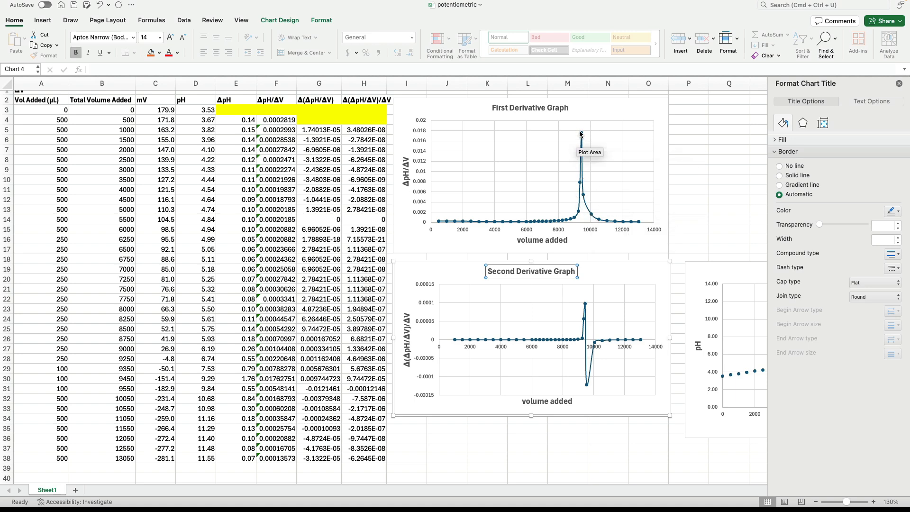
Step: Examine the first derivative peak and the second derivative zero crossing, and compare them with the steep rise in the Titration Graph
mouse_move(581, 136)
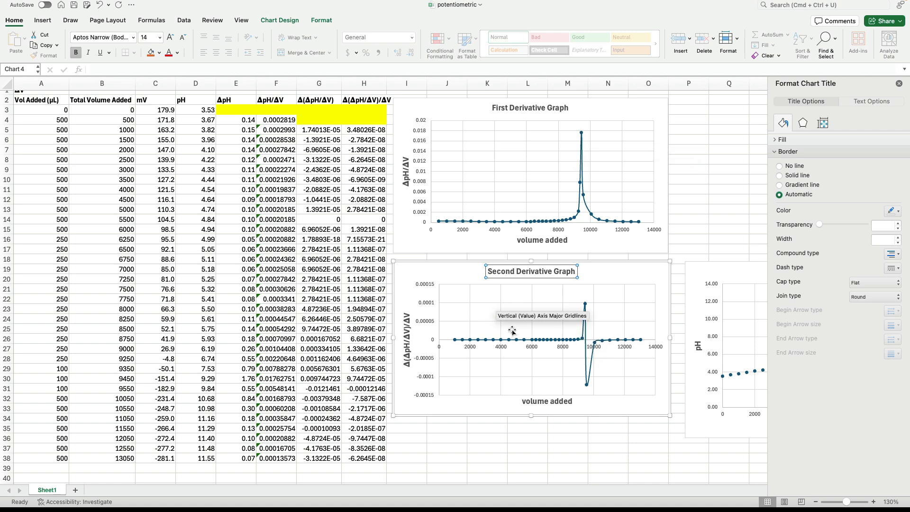
mouse_move(586, 341)
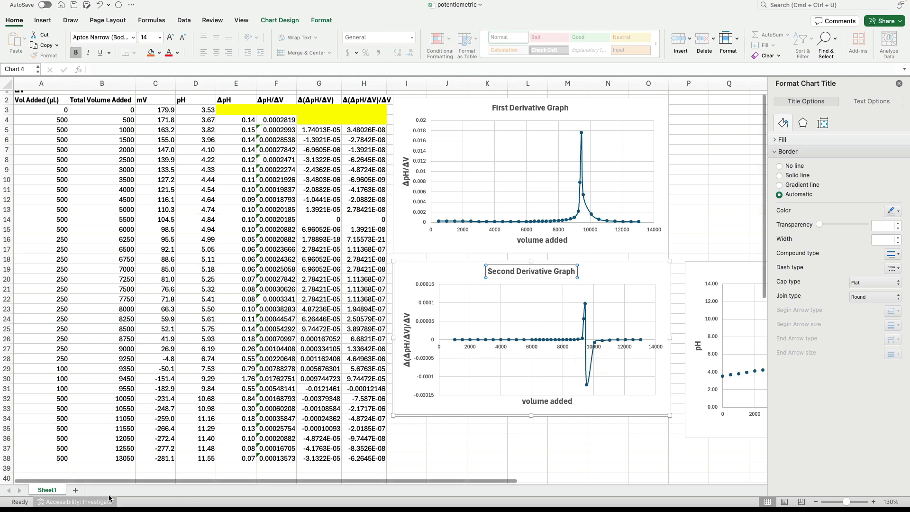
drag(118, 480, 314, 480)
mouse_move(308, 306)
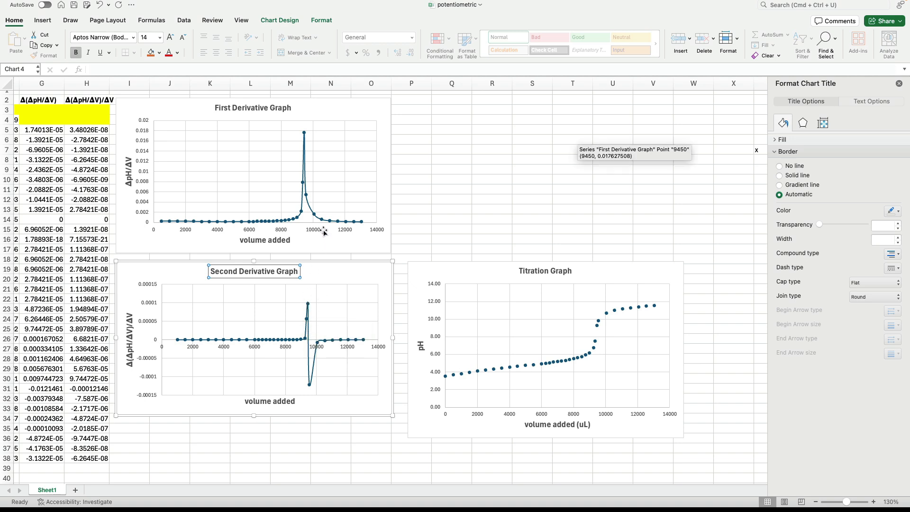
mouse_move(303, 134)
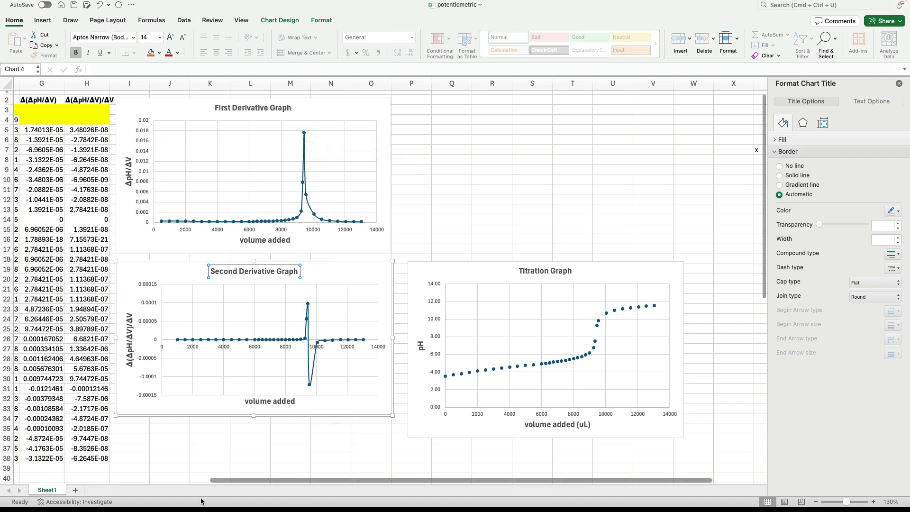
drag(231, 480, 215, 490)
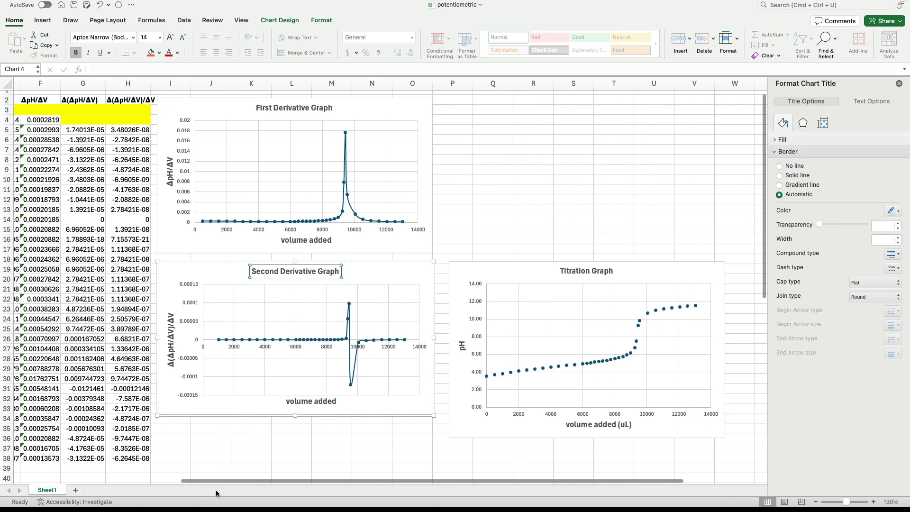